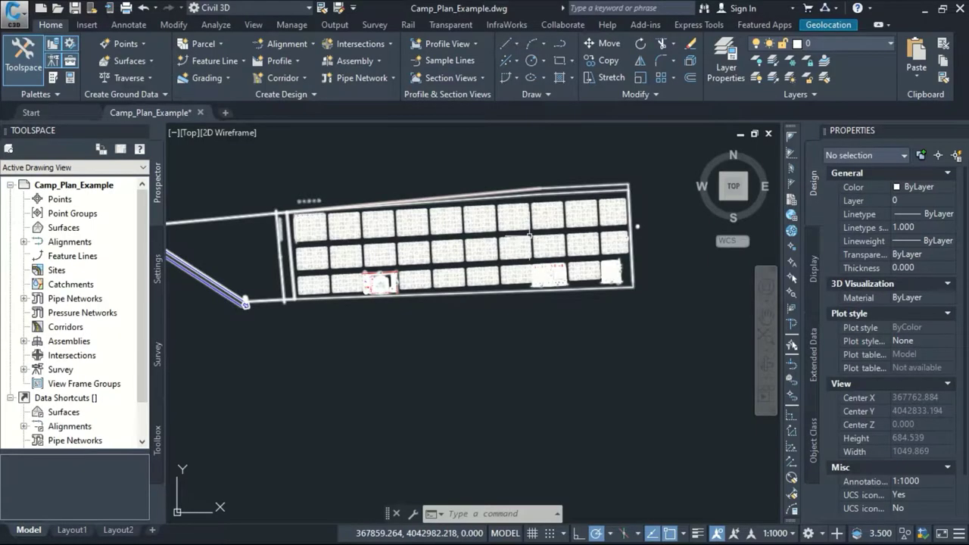
Step: Select the camp plan block and examine the overall layout and the floor plans of the housing units in the northwest group
scroll(405, 243, "up", 2)
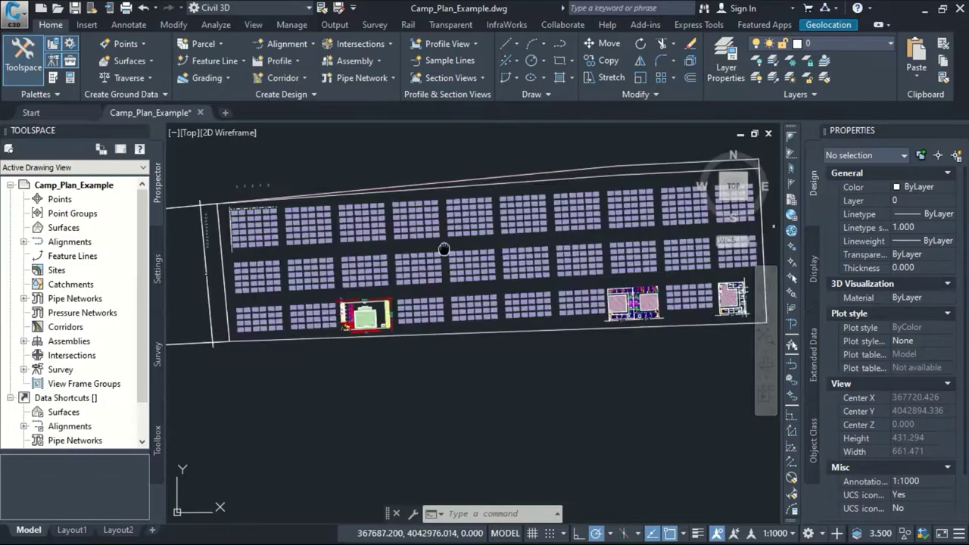
middle_click_drag(443, 249, 457, 258)
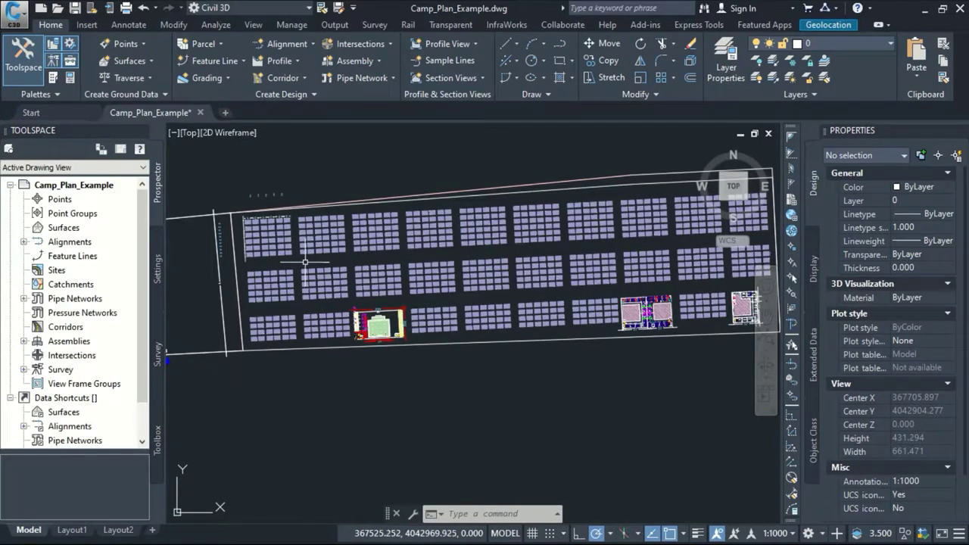
mouse_move(305, 263)
middle_mouse_down()
mouse_move(268, 257)
mouse_move(356, 253)
middle_mouse_up()
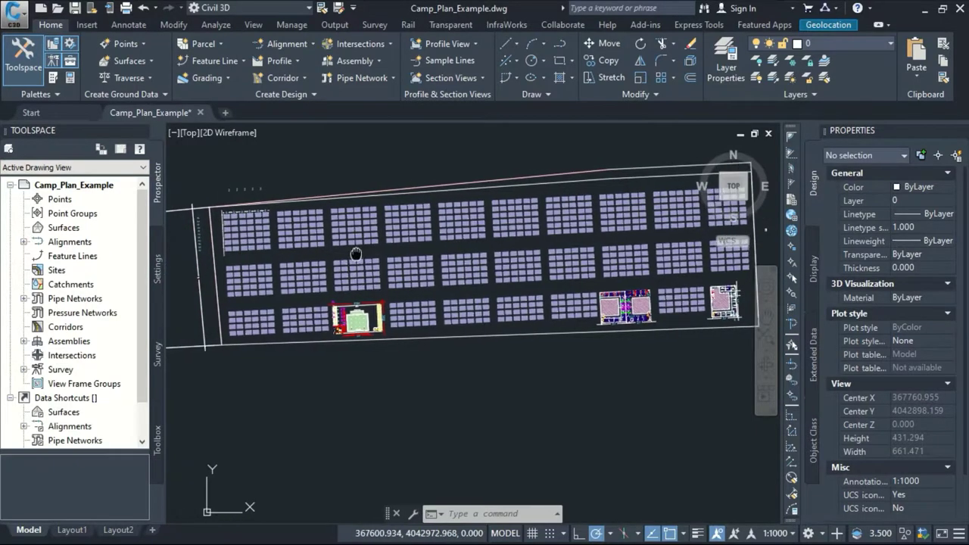
scroll(284, 246, "up", 4)
scroll(294, 236, "up", 4)
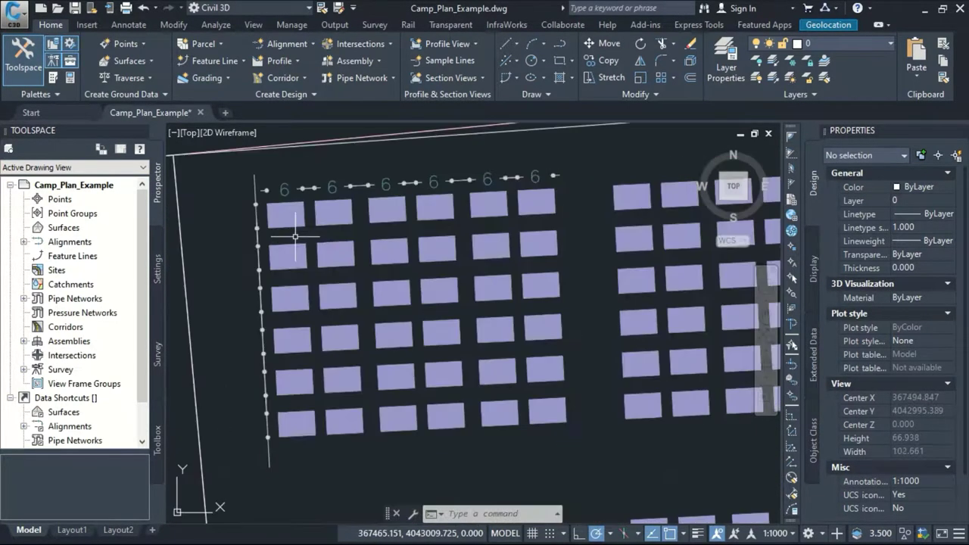
scroll(292, 229, "up", 4)
scroll(291, 227, "down", 4)
middle_click_drag(288, 225, 323, 286)
scroll(301, 237, "up", 6)
left_click(296, 220)
left_click(268, 189)
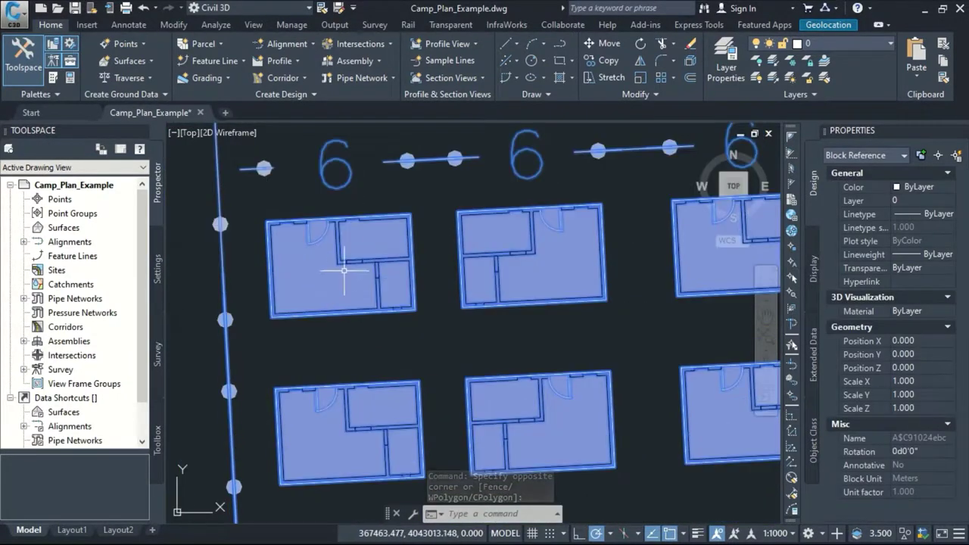
middle_click_drag(393, 297, 378, 279)
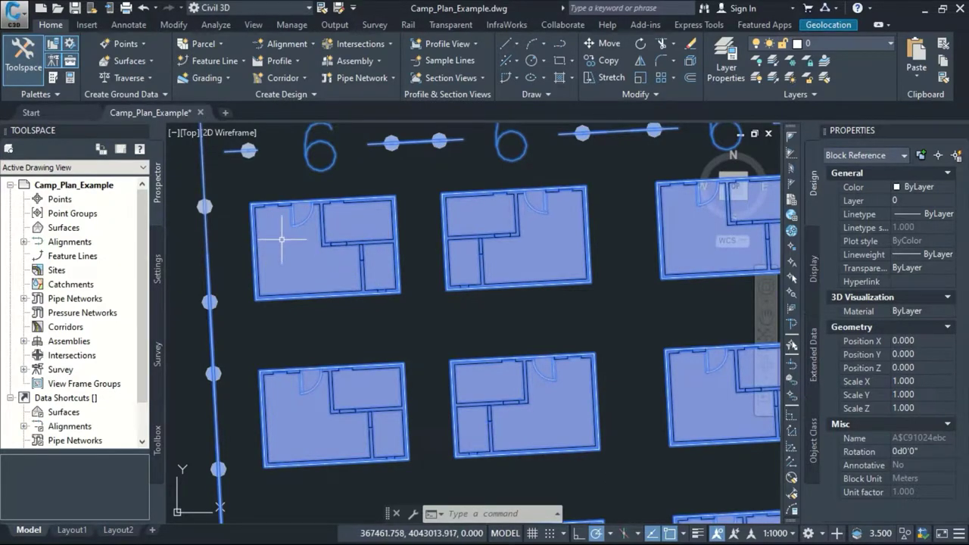
scroll(313, 241, "down", 10)
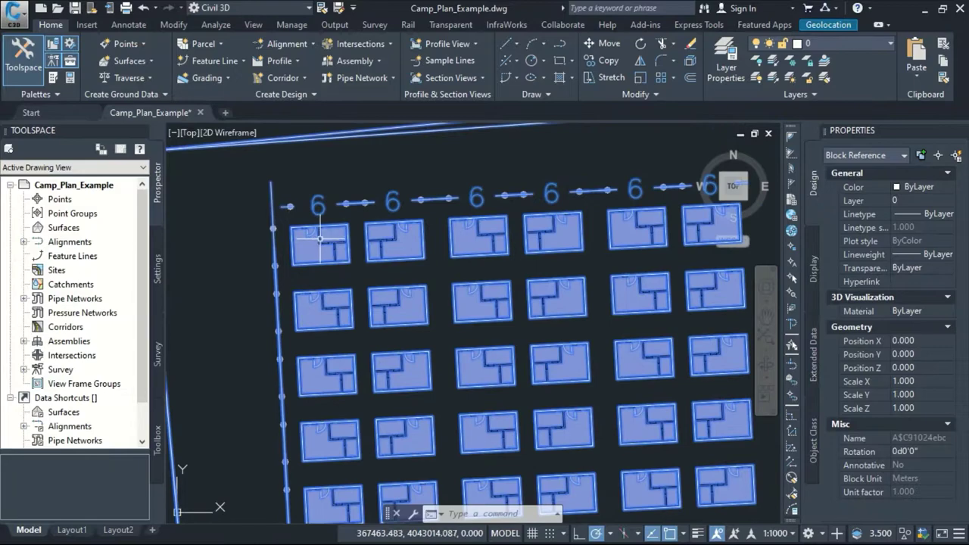
Step: Examine the walled 65M by 36M building compound in the southern row of the camp
middle_click_drag(353, 290, 313, 195)
middle_click_drag(401, 216, 333, 232)
middle_click_drag(506, 233, 424, 231)
scroll(485, 311, "up", 4)
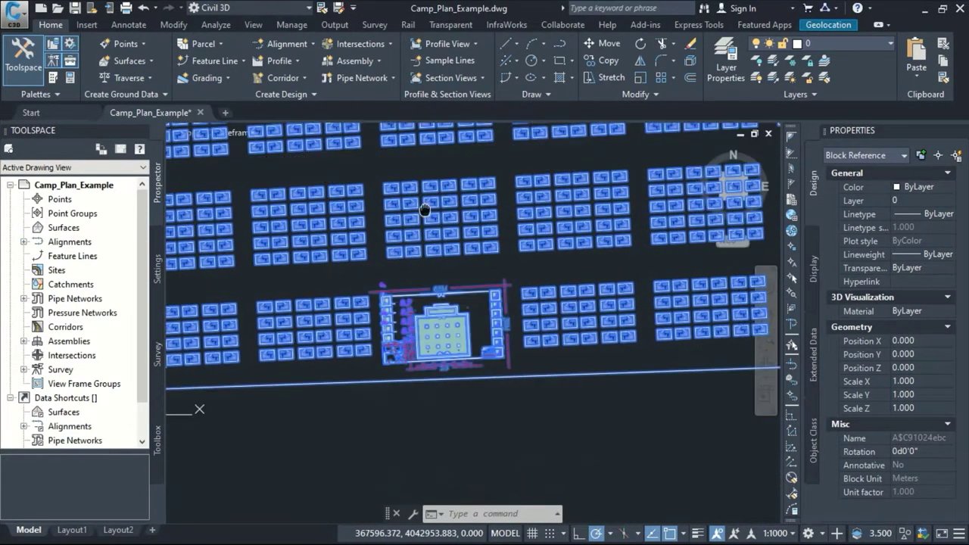
scroll(493, 303, "down", 3)
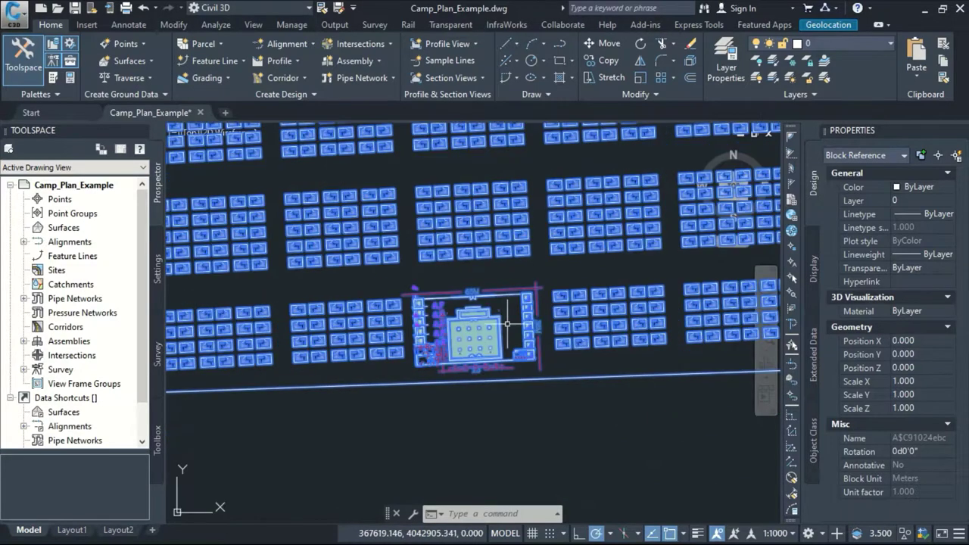
scroll(470, 311, "up", 3)
mouse_move(465, 255)
middle_mouse_down()
mouse_move(486, 261)
mouse_move(447, 262)
middle_mouse_up()
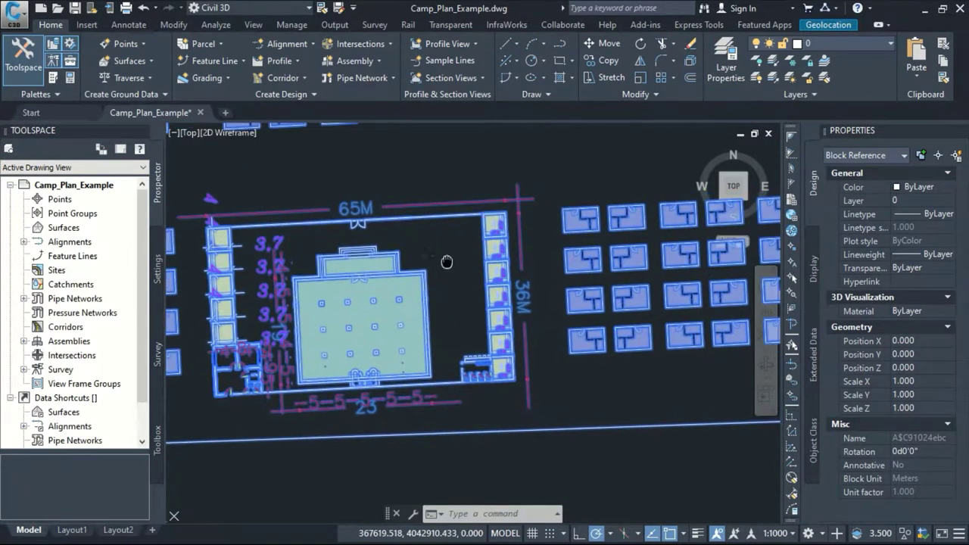
Step: Examine the twin building with two courtyards in the eastern half of the camp's southern row
scroll(451, 256, "down", 4)
scroll(591, 271, "down", 2)
middle_click_drag(579, 272, 338, 279)
middle_click_drag(536, 278, 475, 279)
scroll(518, 256, "up", 6)
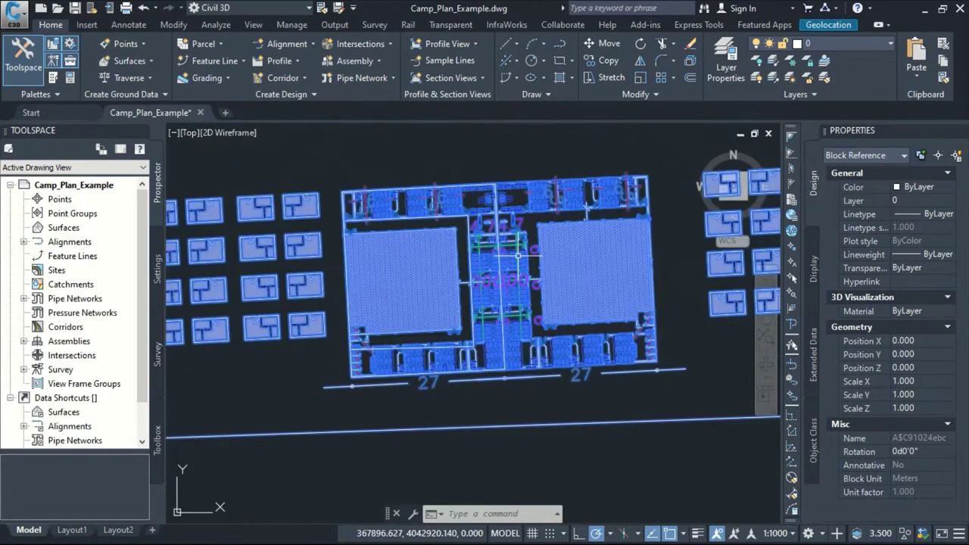
scroll(503, 268, "up", 2)
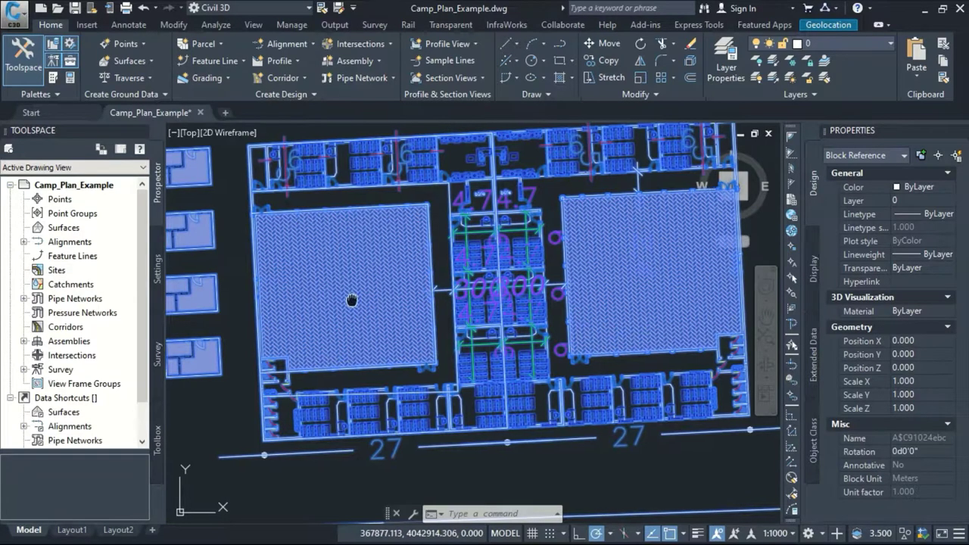
middle_click_drag(351, 282, 371, 277)
scroll(377, 267, "down", 6)
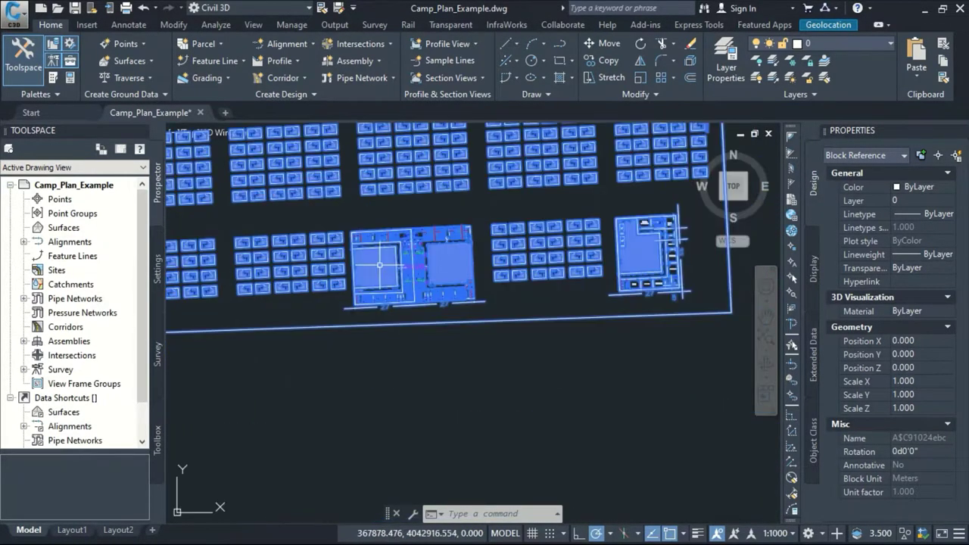
Step: Examine the building with the L-shaped wing of rooms at the camp's southeast corner
middle_click_drag(477, 260, 482, 274)
scroll(483, 275, "up", 6)
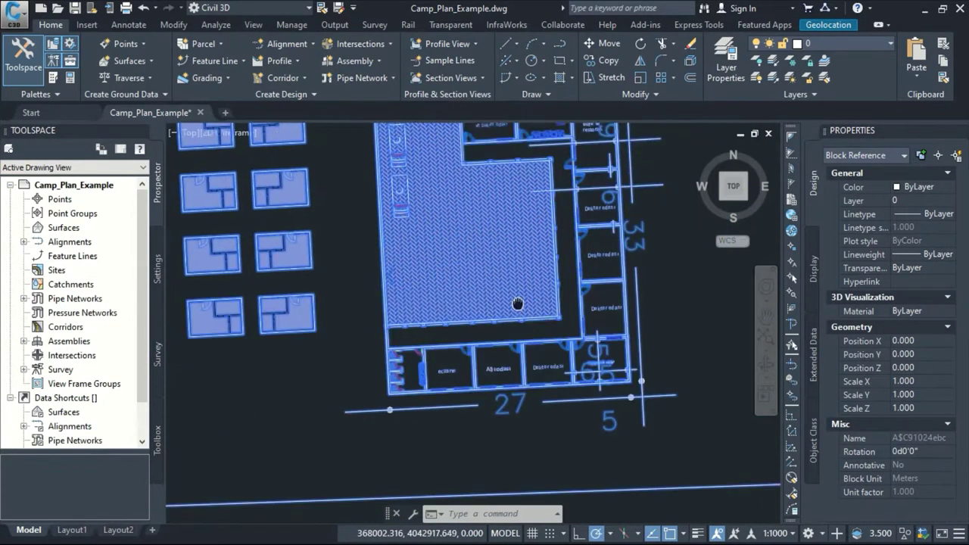
scroll(520, 276, "down", 3)
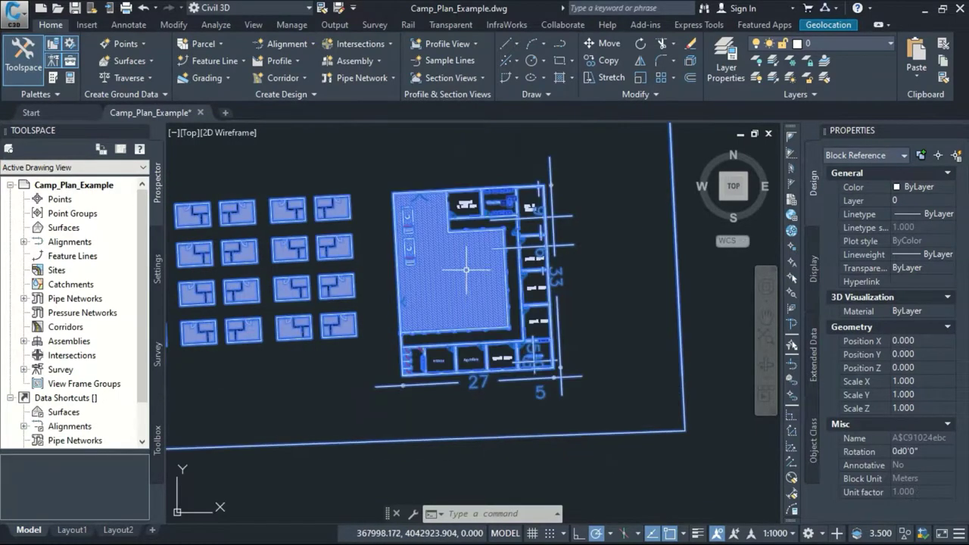
middle_click_drag(486, 305, 445, 318)
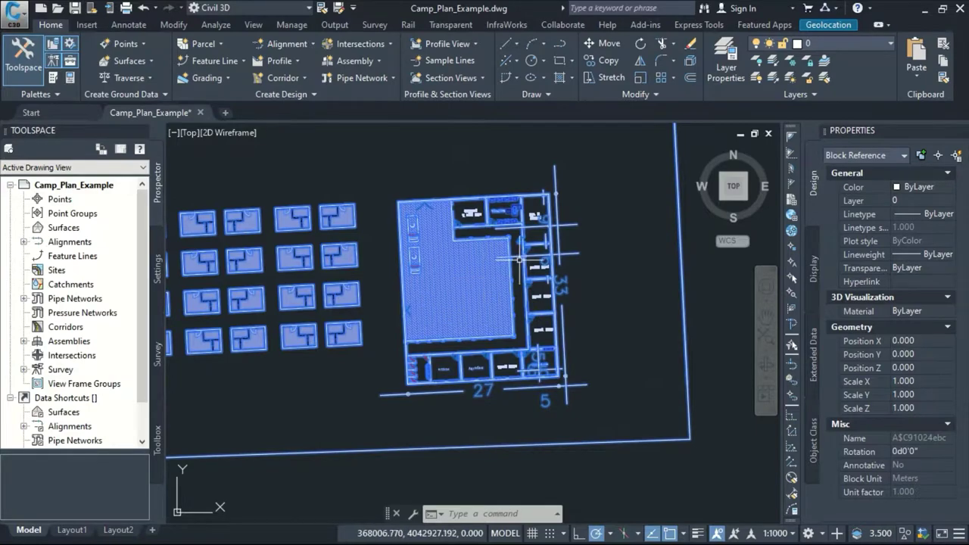
scroll(492, 260, "down", 4)
scroll(413, 271, "down", 4)
middle_click_drag(400, 281, 634, 337)
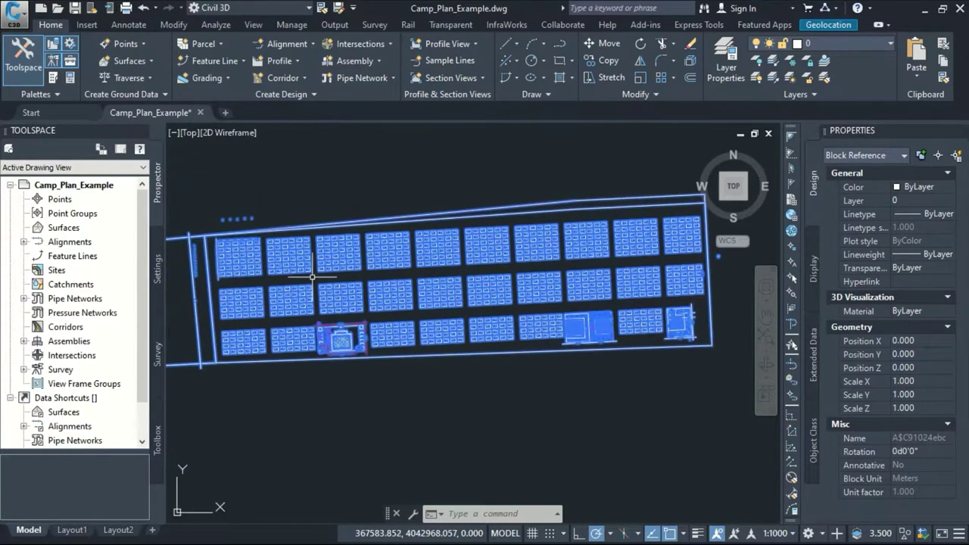
Step: Review the northwest housing units and the rows of housing groups again, and clear the camp plan selection
scroll(312, 277, "up", 5)
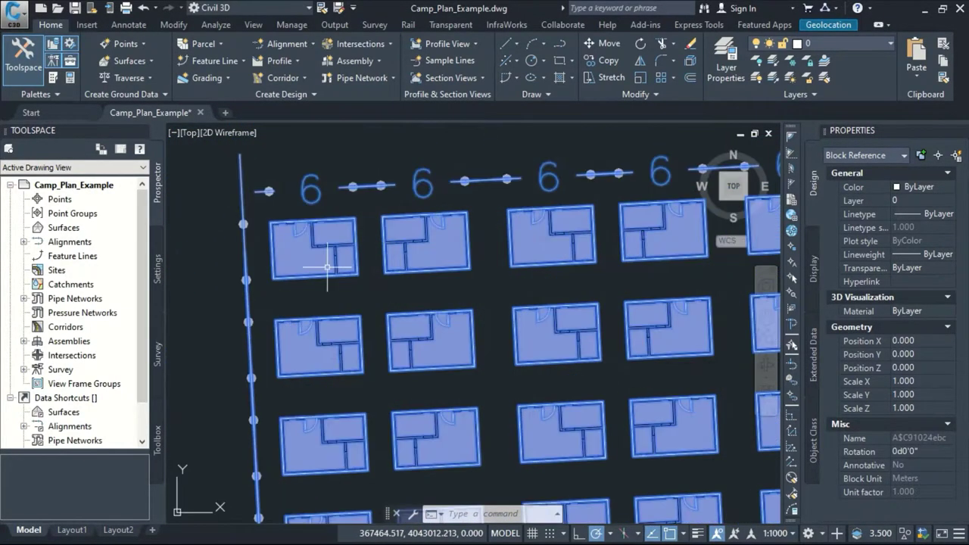
middle_click_drag(307, 265, 354, 280)
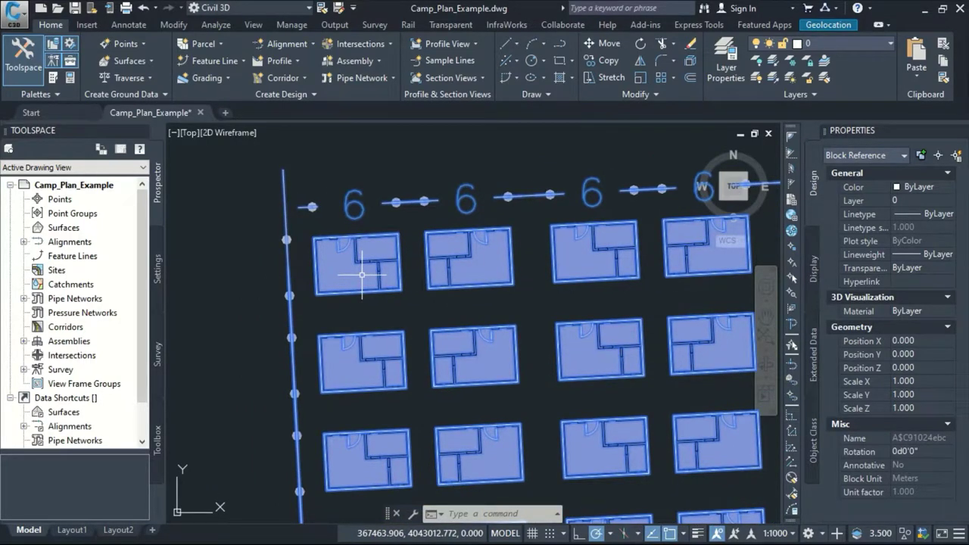
scroll(387, 294, "down", 5)
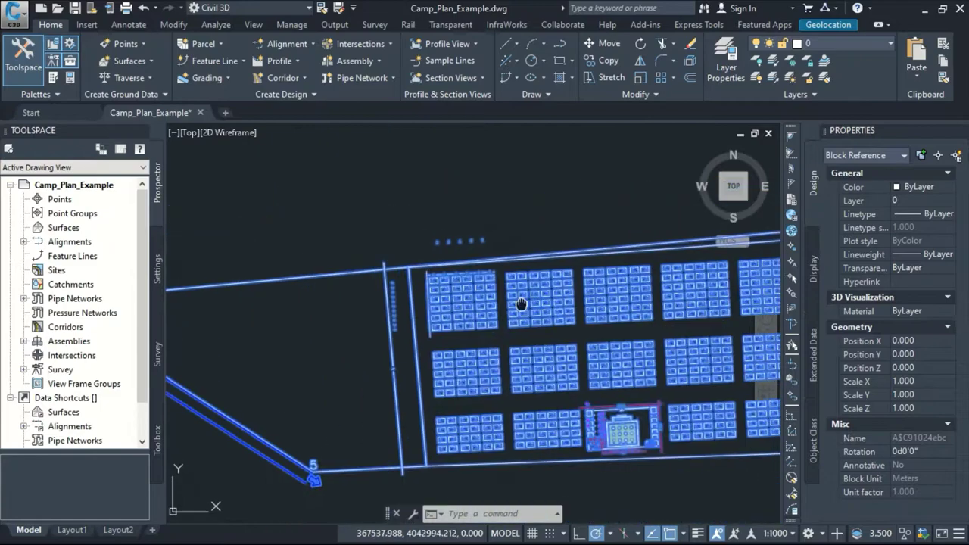
scroll(520, 303, "up", 3)
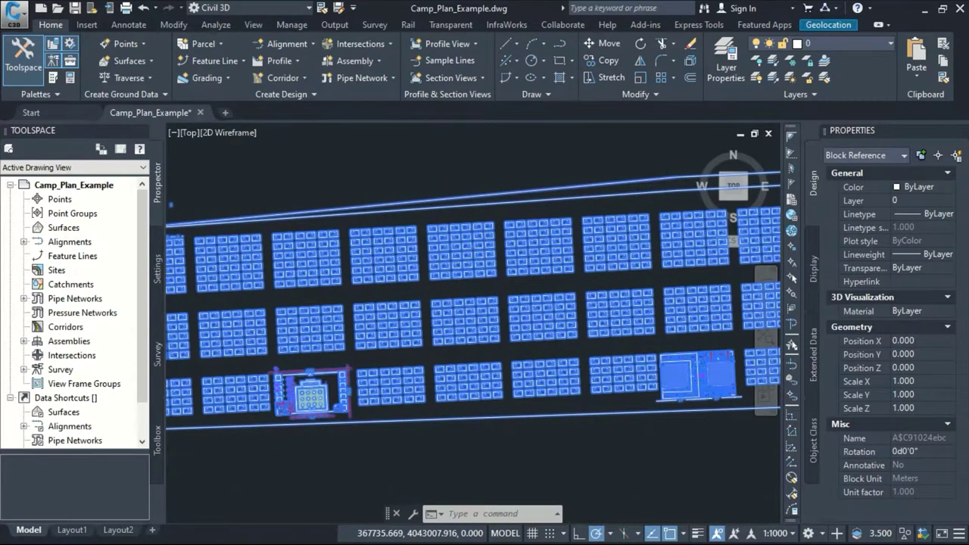
scroll(477, 247, "down", 4)
key("Escape")
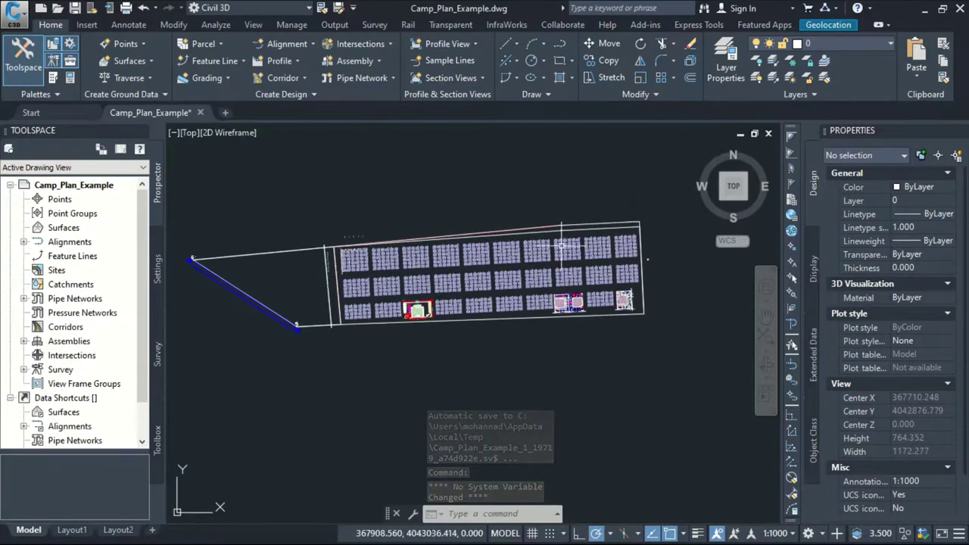
Step: Turn on the 01_lines layer to display the contour lines around the camp
scroll(386, 284, "up", 4)
scroll(381, 274, "up", 3)
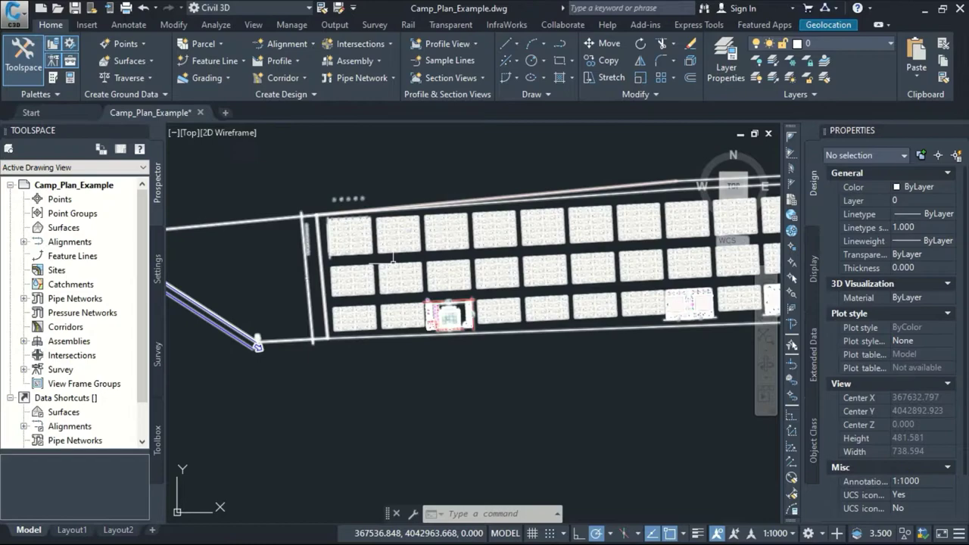
scroll(322, 277, "down", 4)
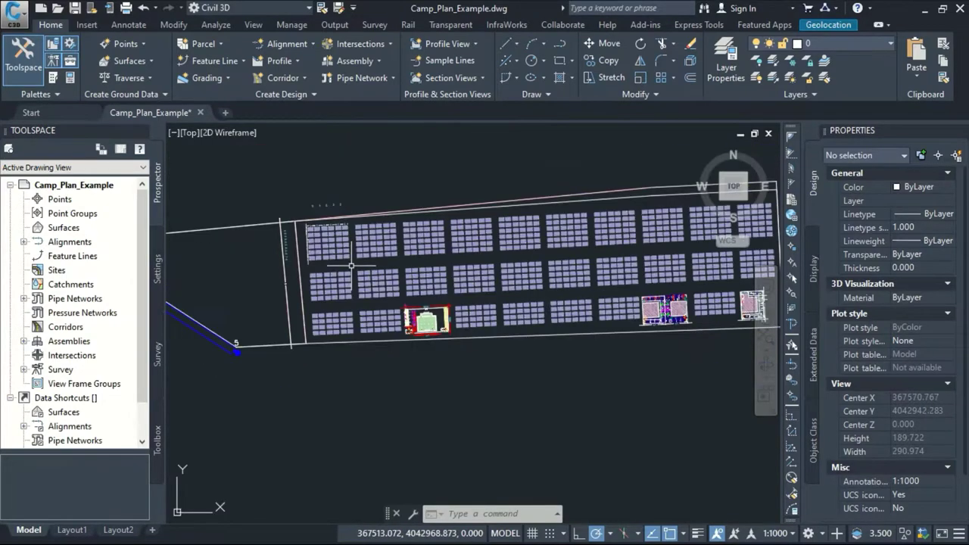
middle_click_drag(409, 247, 311, 261)
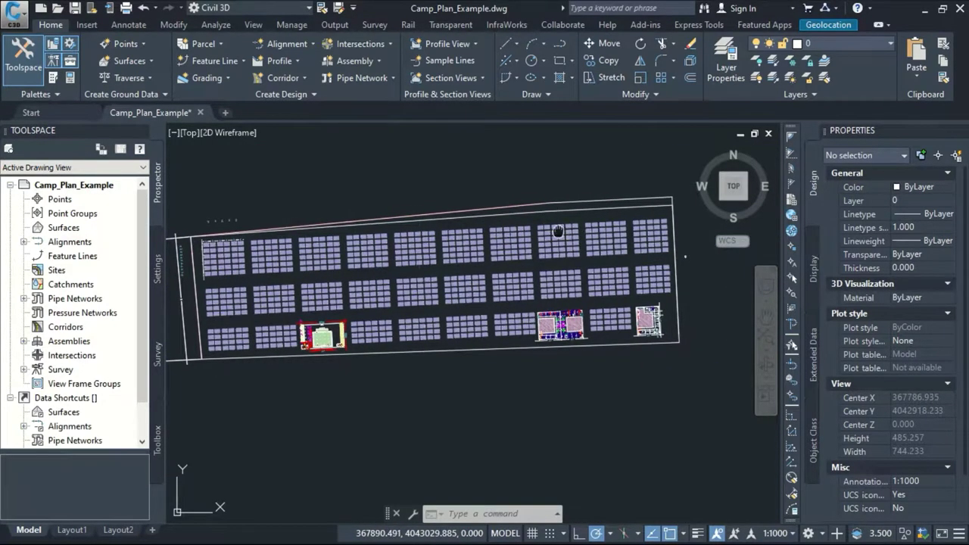
middle_click_drag(559, 232, 539, 197)
left_click(831, 44)
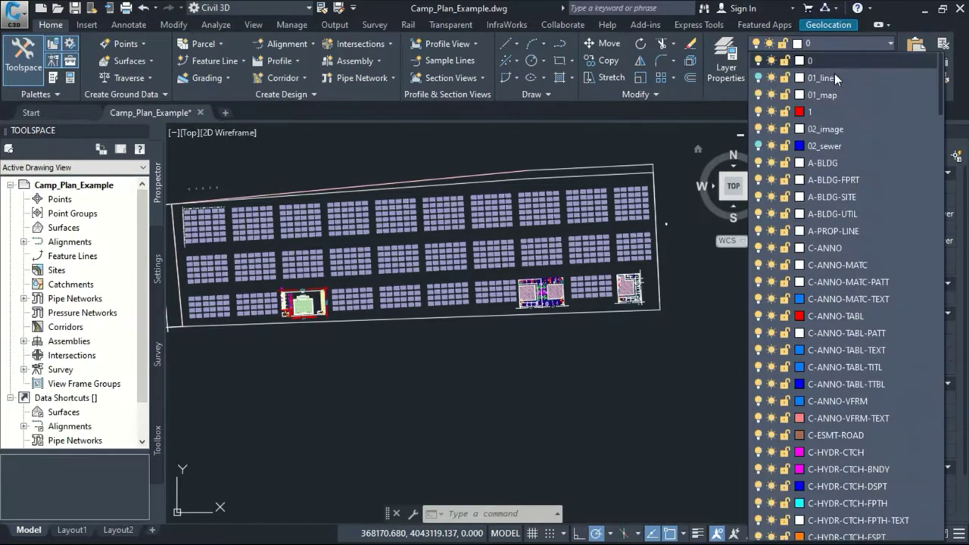
left_click(758, 78)
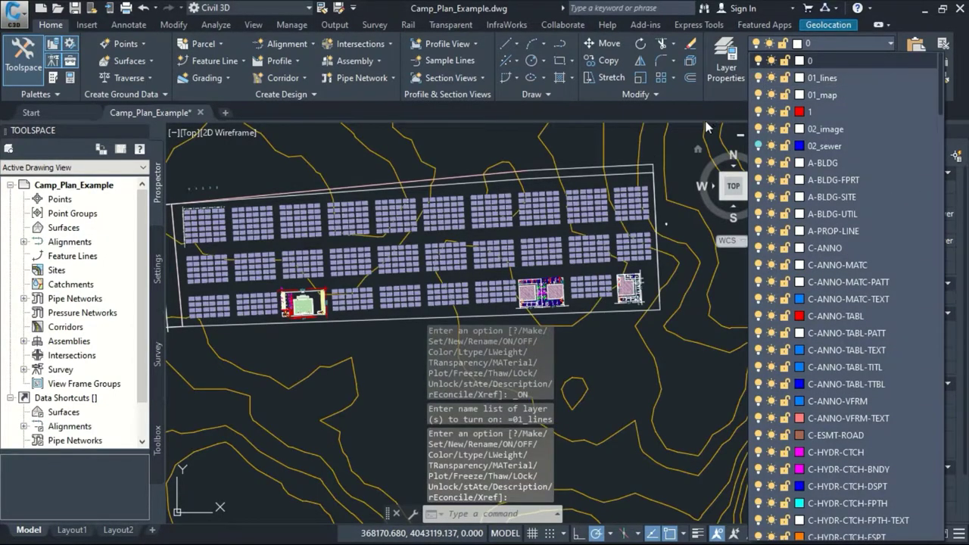
left_click(520, 151)
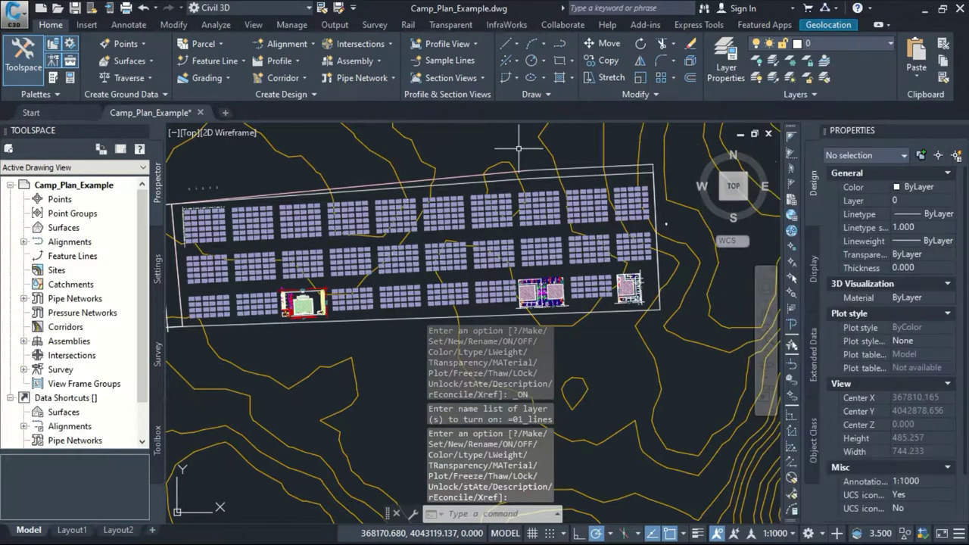
left_click(527, 147)
left_click(503, 140)
Step: Check the start and end elevations of a contour line segment near the terrain's eastern edge, and view the full contour extent
scroll(502, 140, "down", 10)
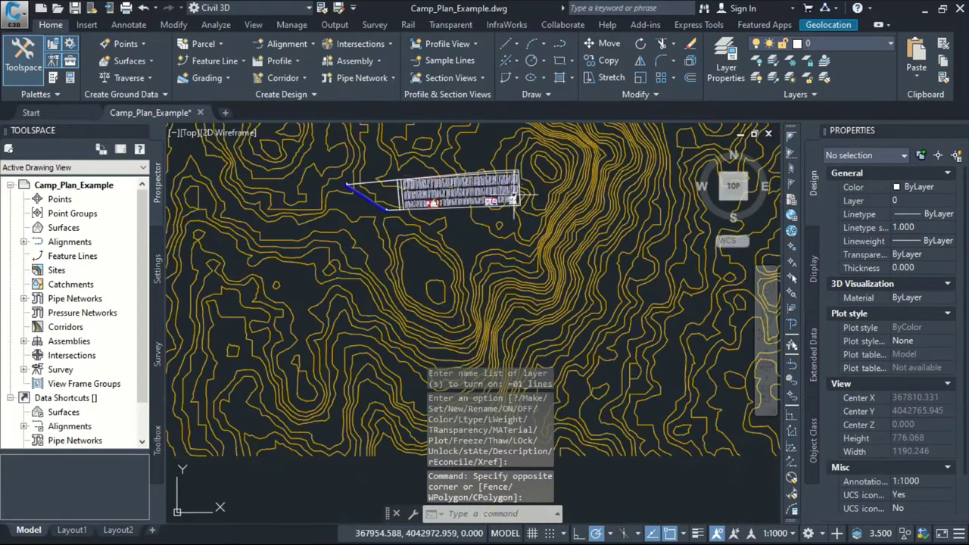
scroll(572, 267, "up", 10)
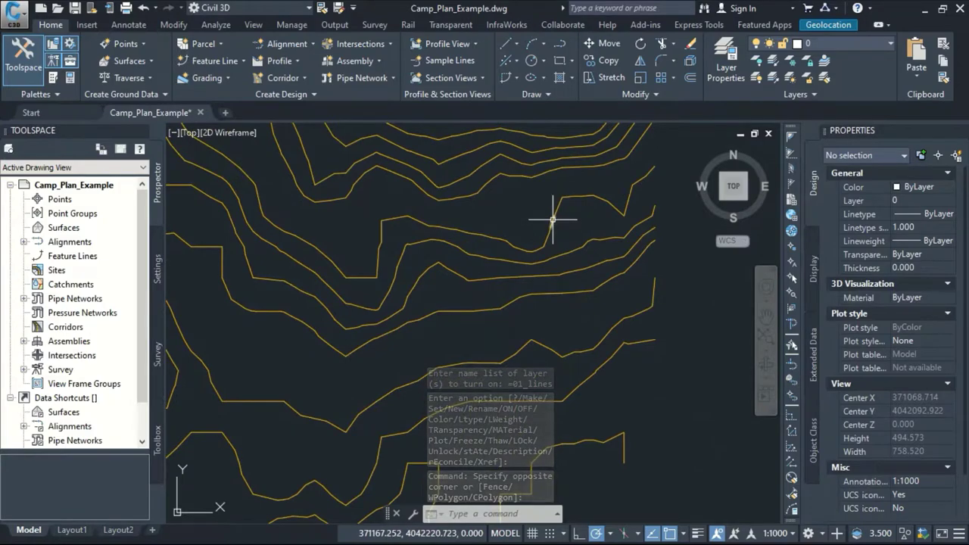
left_click(553, 220)
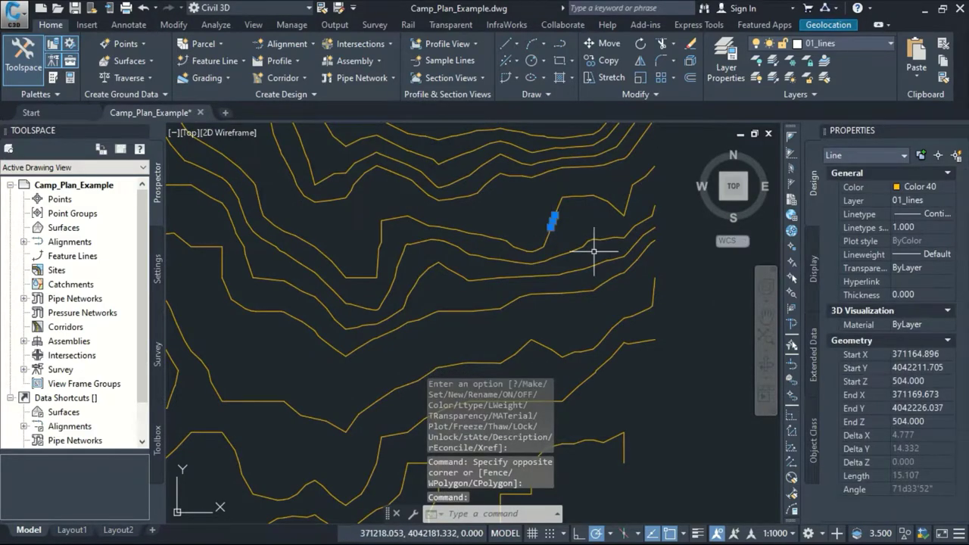
scroll(566, 243, "up", 3)
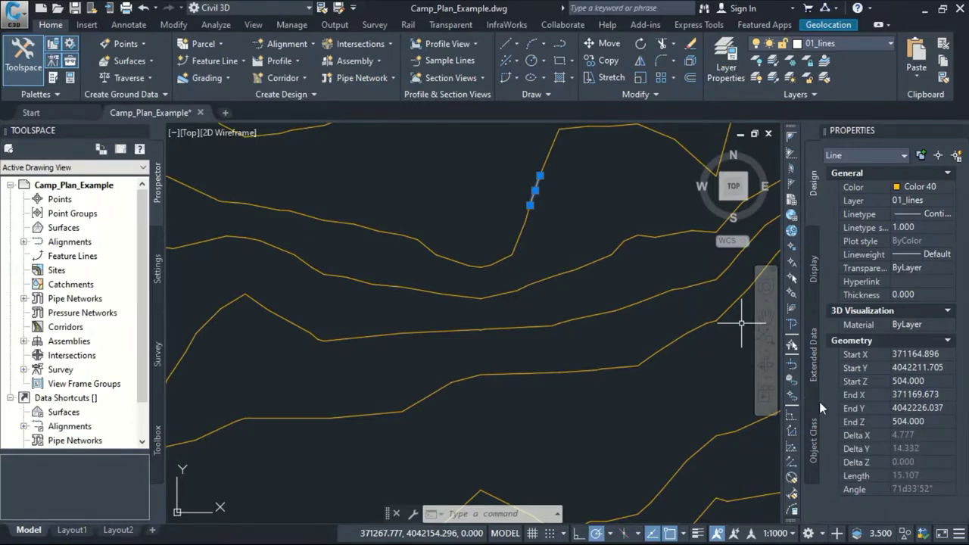
scroll(564, 280, "down", 5)
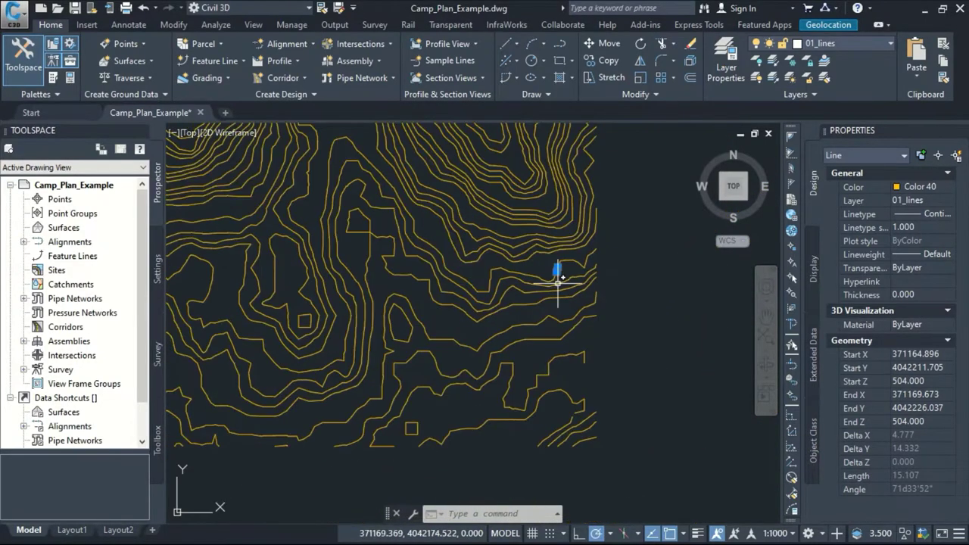
scroll(589, 281, "down", 6)
key("Escape")
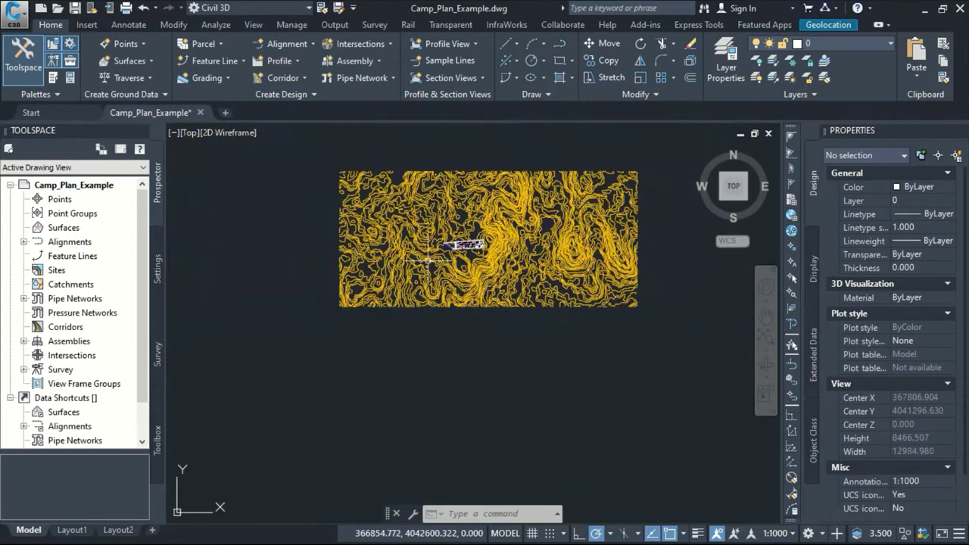
scroll(429, 259, "up", 4)
scroll(462, 260, "down", 2)
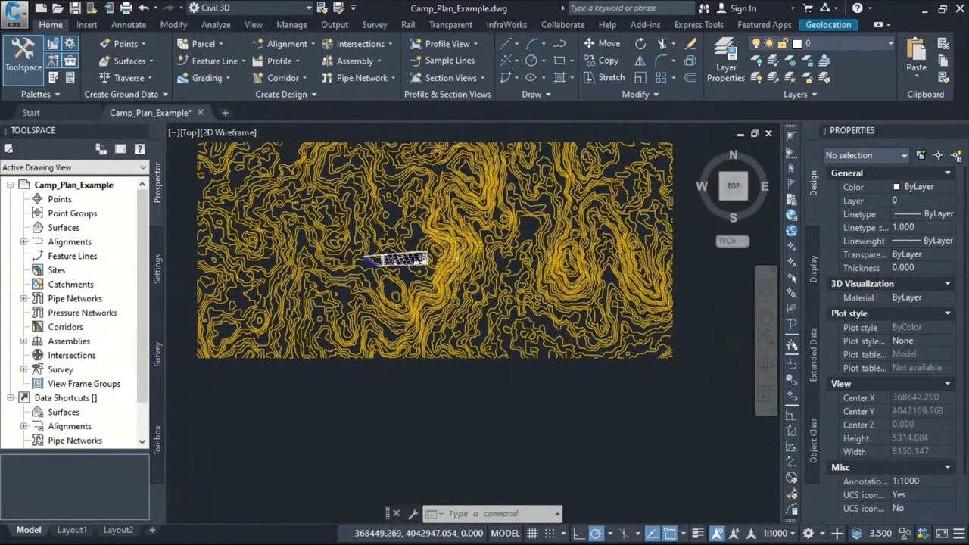
Step: Create a new surface with the default name and the Contours 2m and 10m (Background) style
scroll(458, 258, "up", 4)
scroll(502, 252, "down", 4)
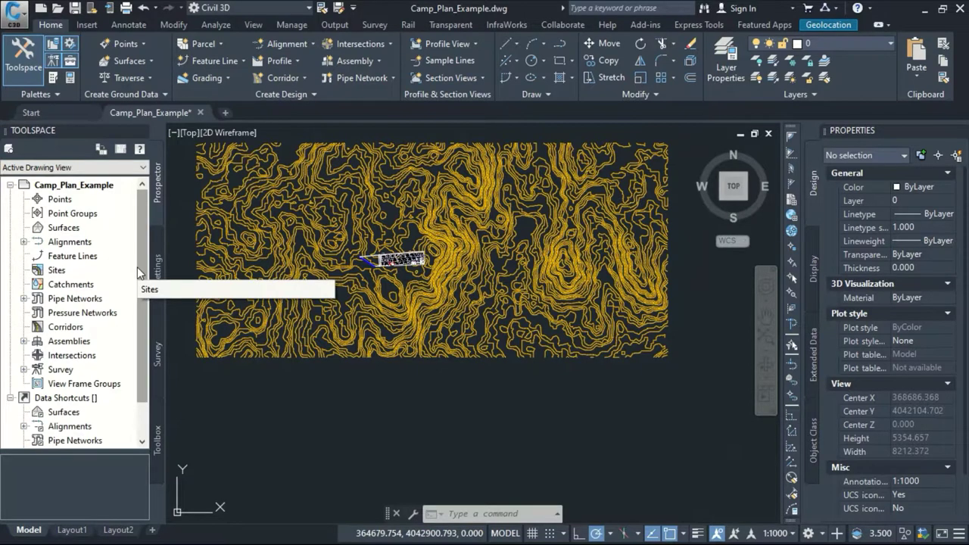
left_click(72, 231)
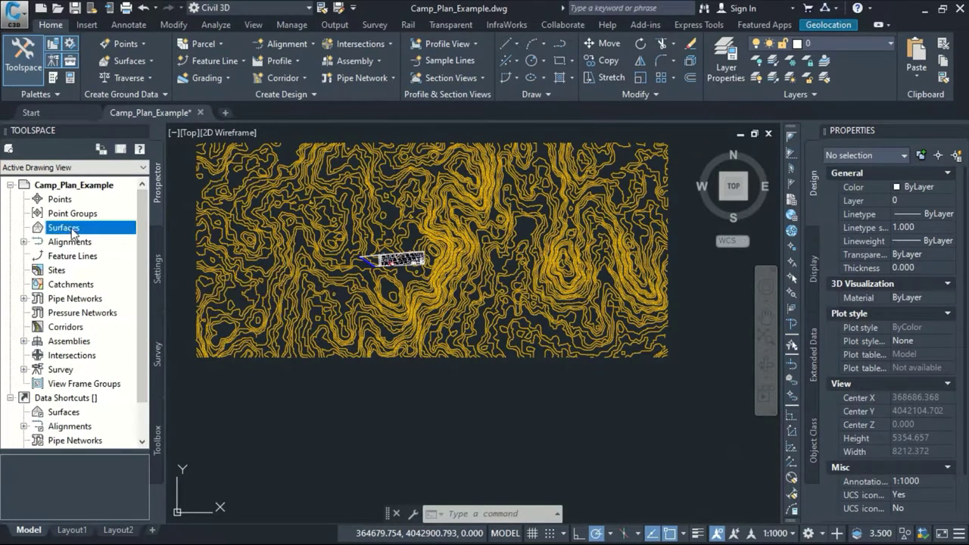
right_click(75, 231)
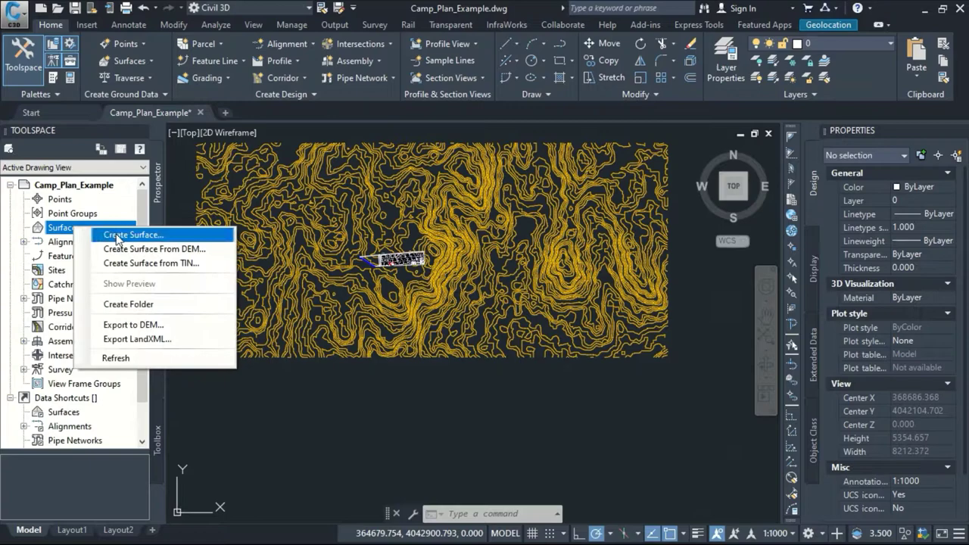
left_click(125, 236)
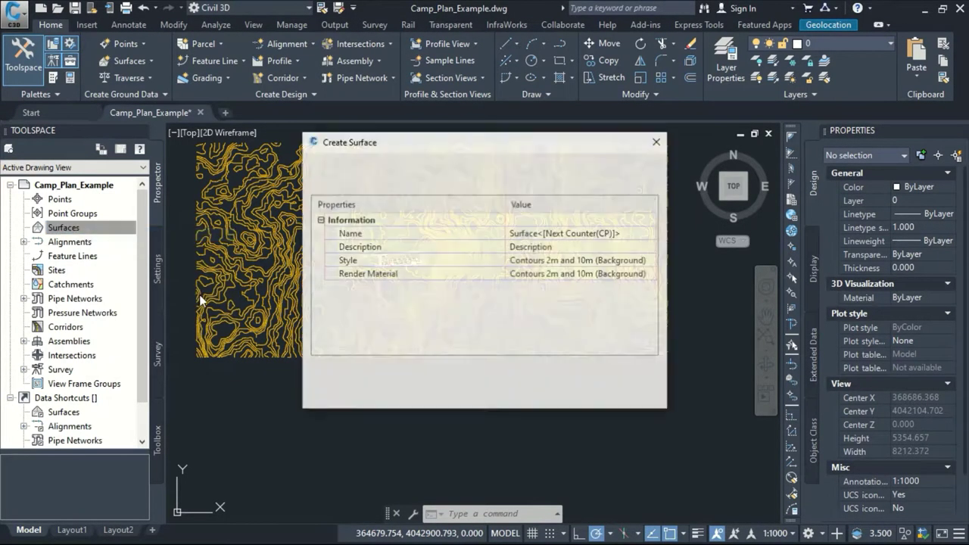
left_click(514, 394)
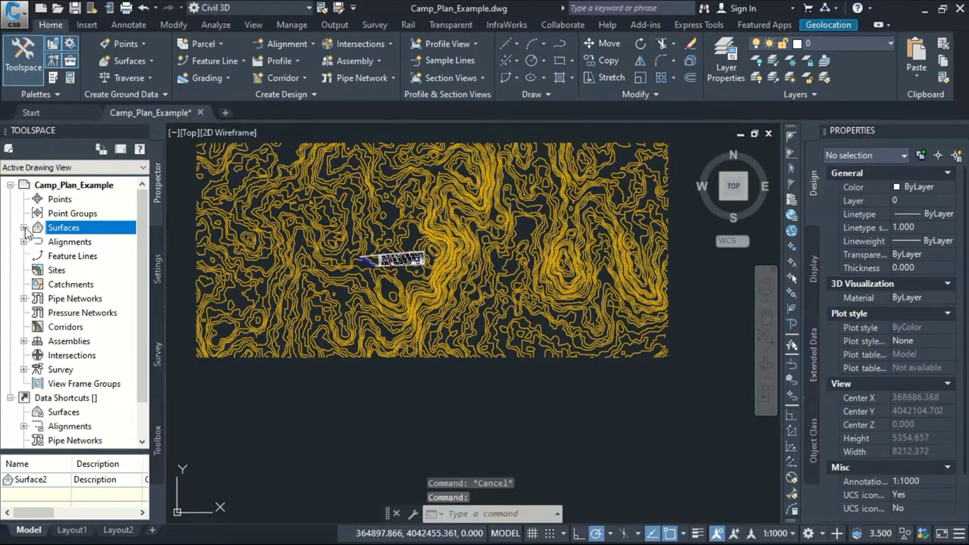
Step: Expand the new surface and its definition to show the data types that can be added
left_click(24, 228)
left_click(37, 242)
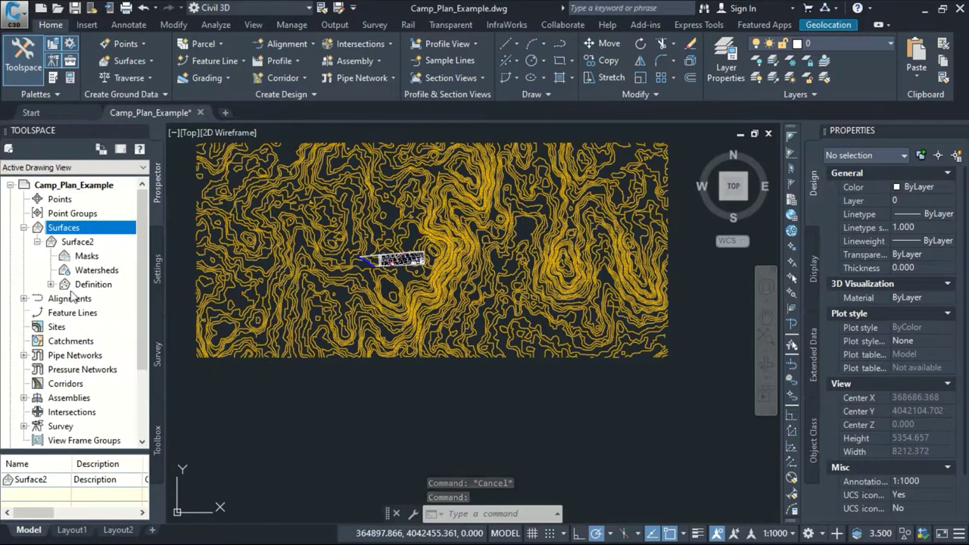
left_click(50, 284)
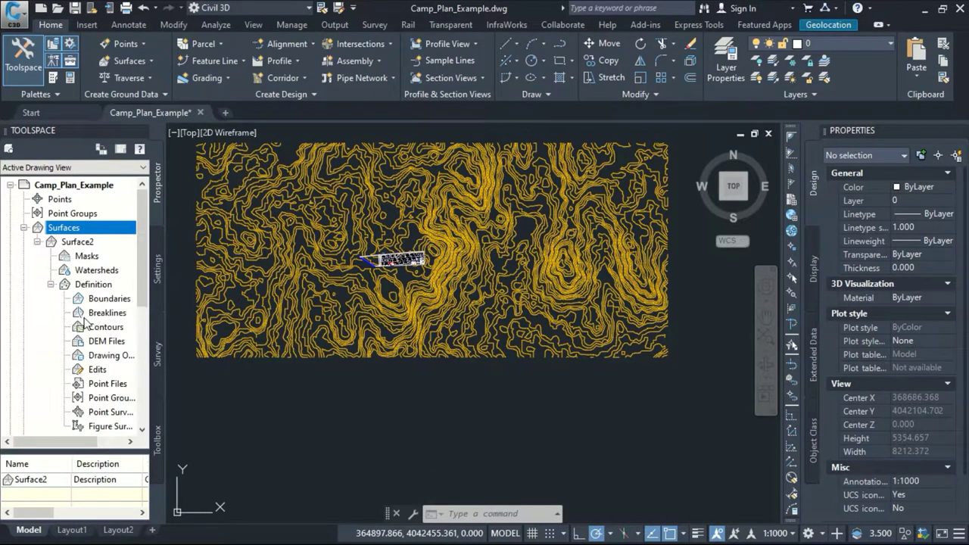
left_click_drag(76, 442, 94, 450)
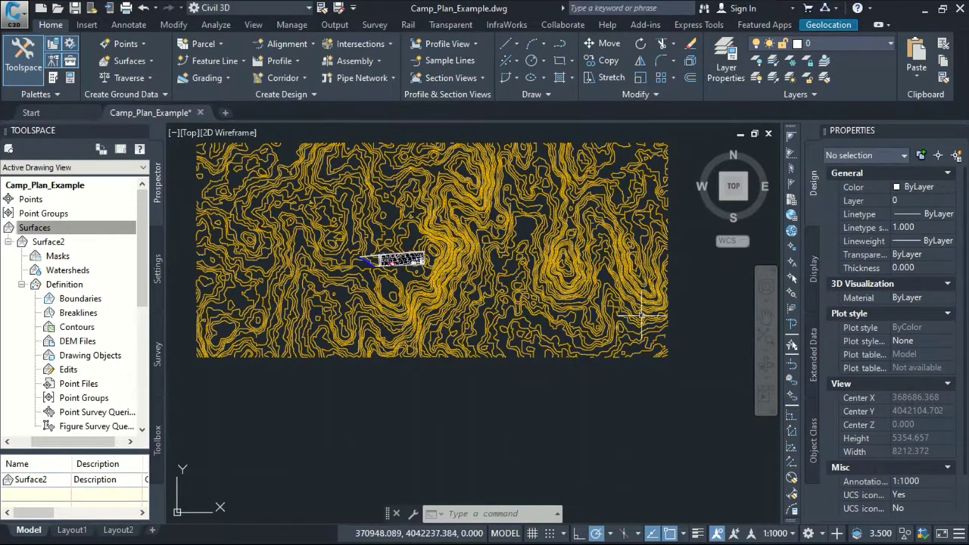
Step: Examine the camp's location within the surrounding contour lines and view the full terrain extent
scroll(641, 314, "up", 2)
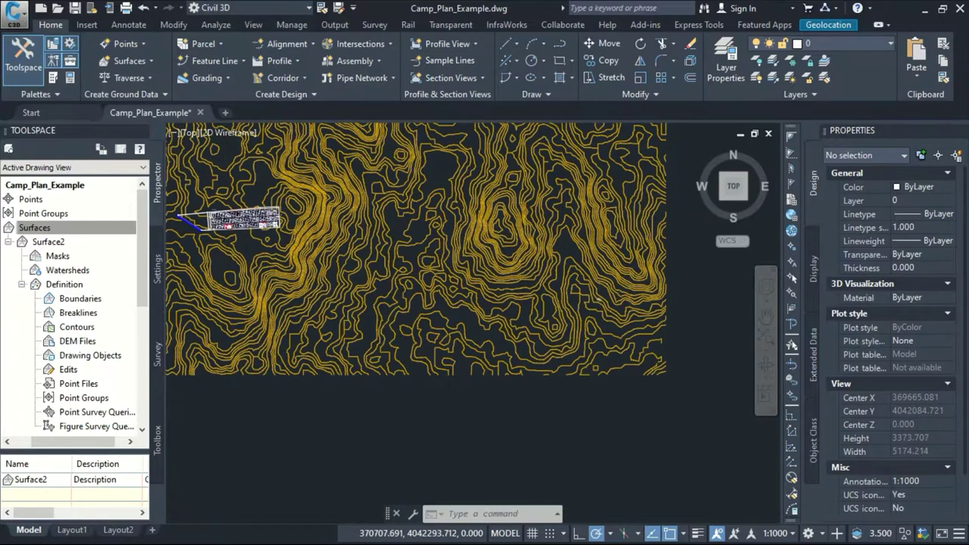
scroll(576, 298, "down", 2)
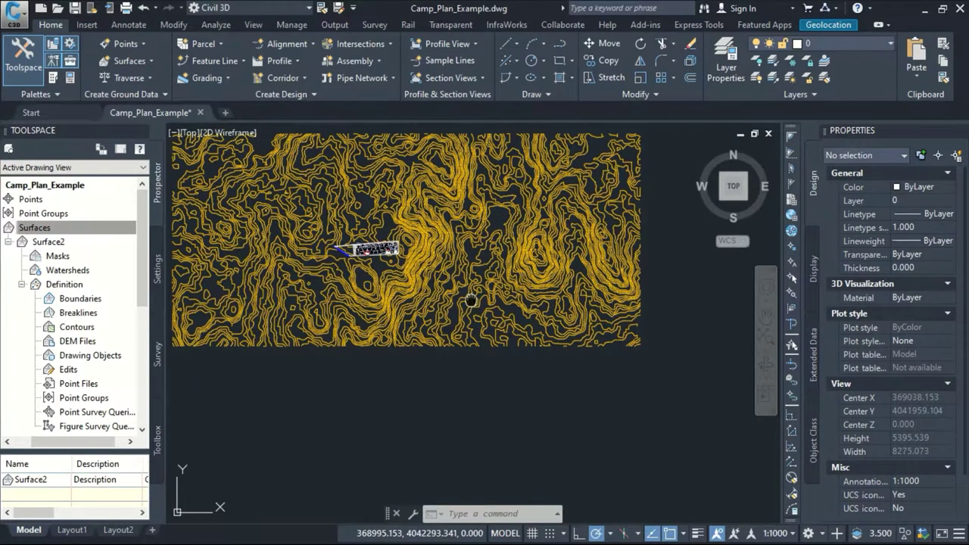
middle_click_drag(470, 300, 501, 324)
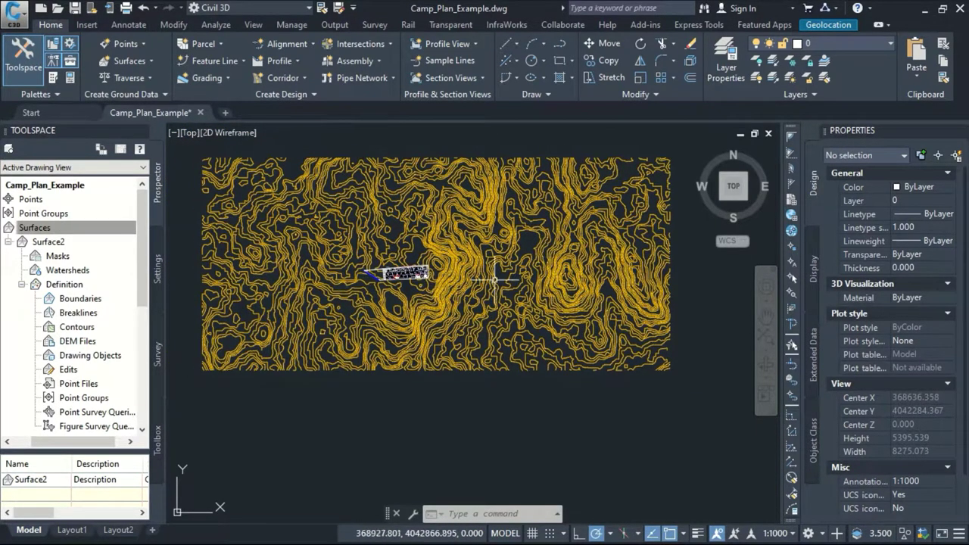
scroll(397, 280, "up", 4)
scroll(397, 280, "up", 5)
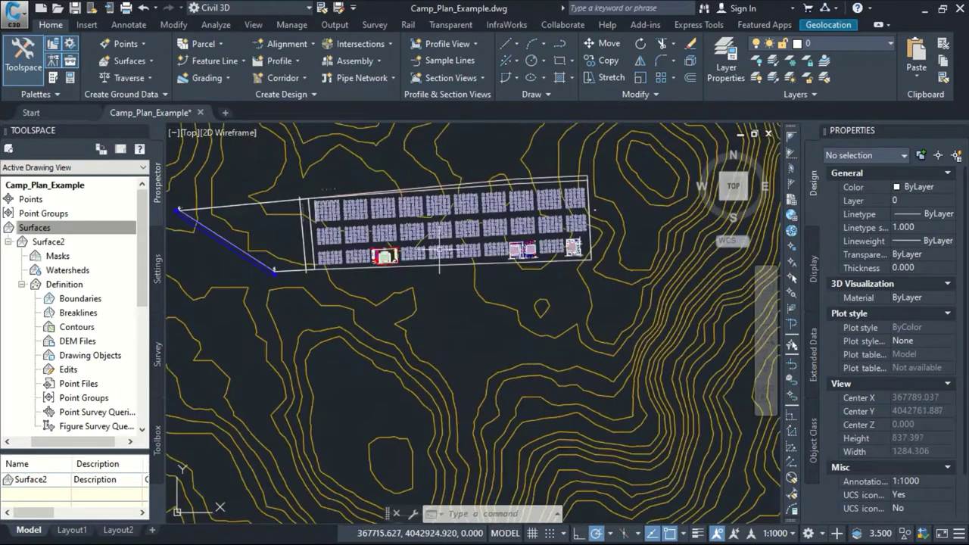
scroll(446, 284, "down", 5)
scroll(451, 273, "down", 8)
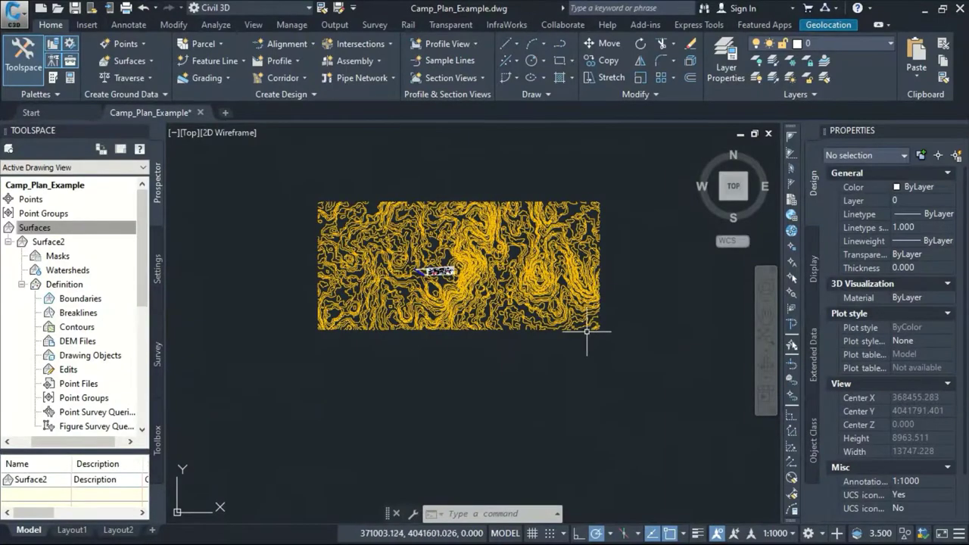
Step: Select all lines similar to a contour segment near the terrain's southeast corner and isolate them from the camp plan
scroll(590, 328, "up", 10)
left_click(633, 244)
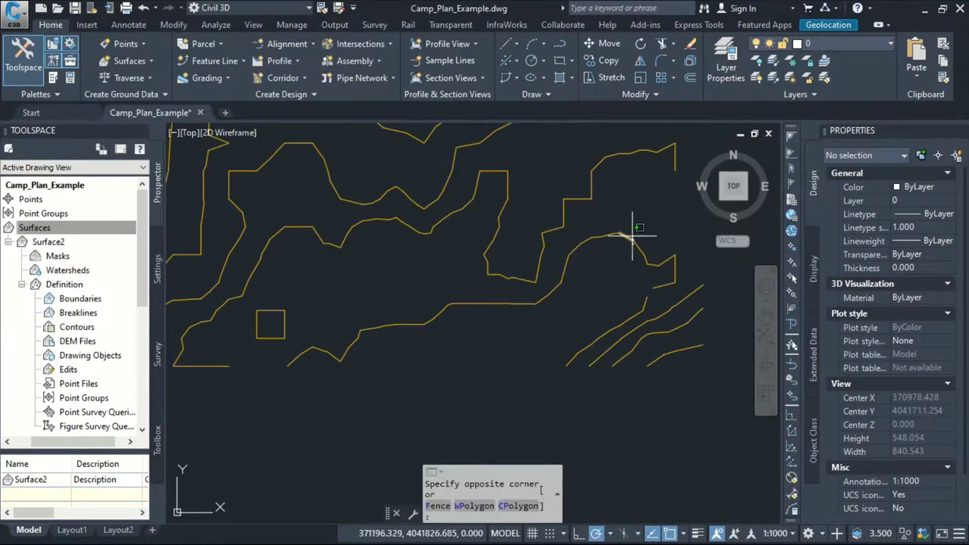
left_click(617, 229)
right_click(596, 212)
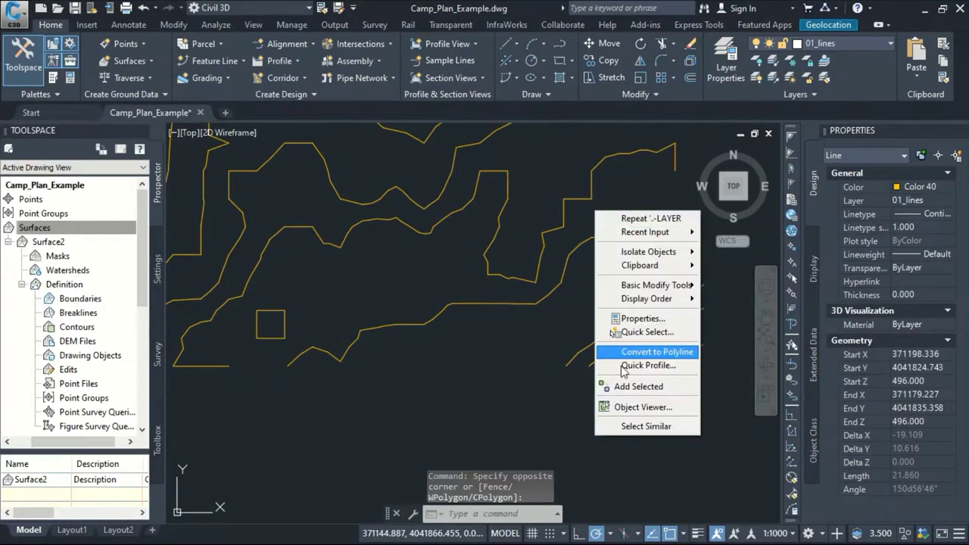
left_click(631, 427)
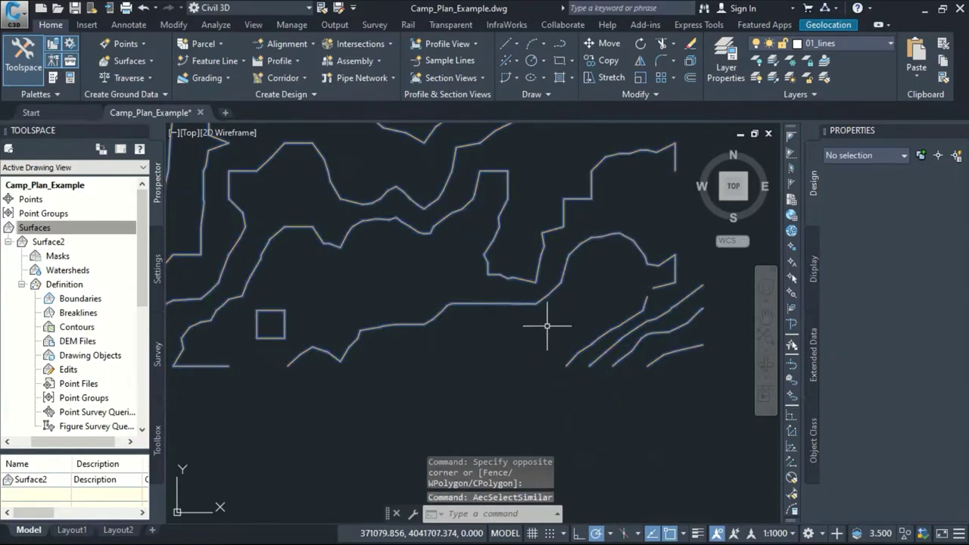
scroll(526, 317, "down", 10)
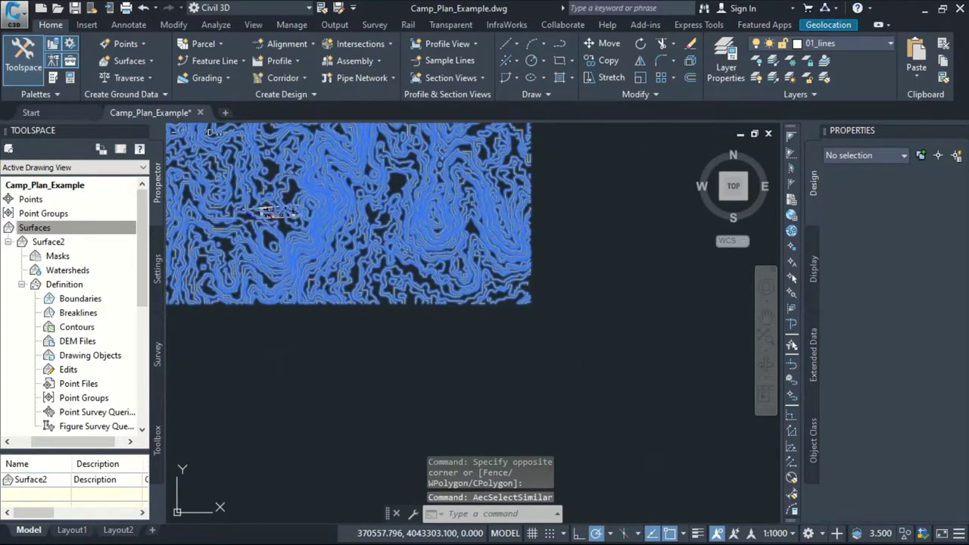
right_click(482, 192)
mouse_move(560, 233)
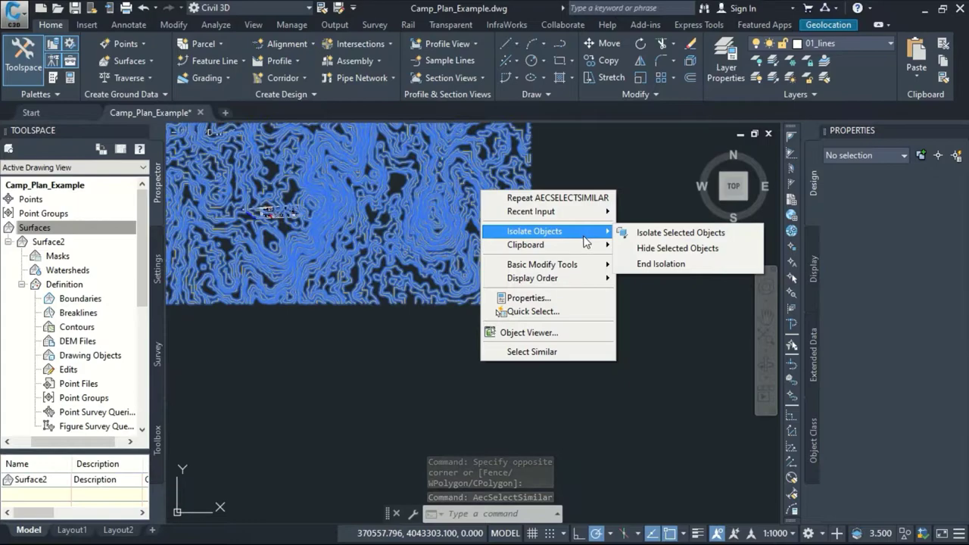
left_click(665, 234)
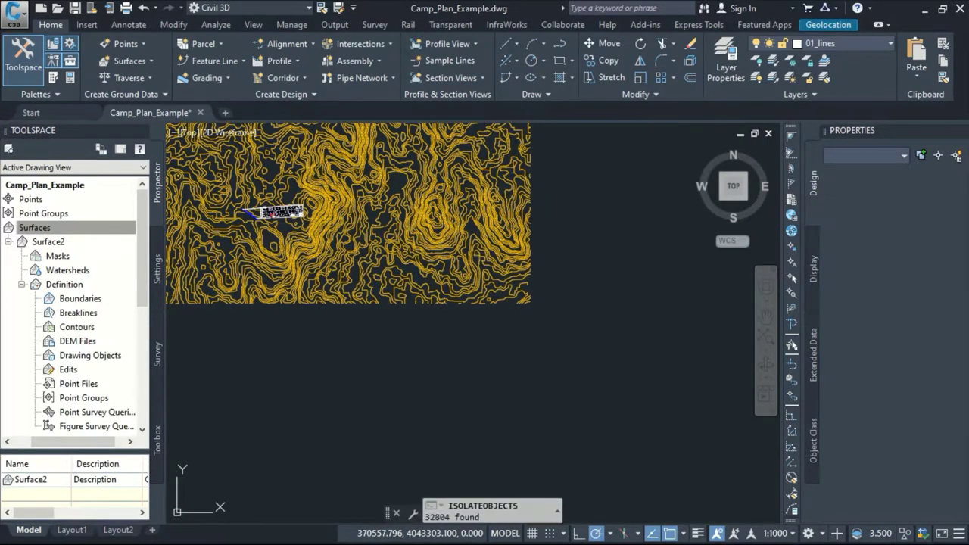
mouse_move(267, 247)
middle_mouse_down()
mouse_move(409, 302)
mouse_move(410, 256)
mouse_move(426, 301)
middle_mouse_up()
scroll(422, 295, "up", 2)
scroll(421, 274, "down", 2)
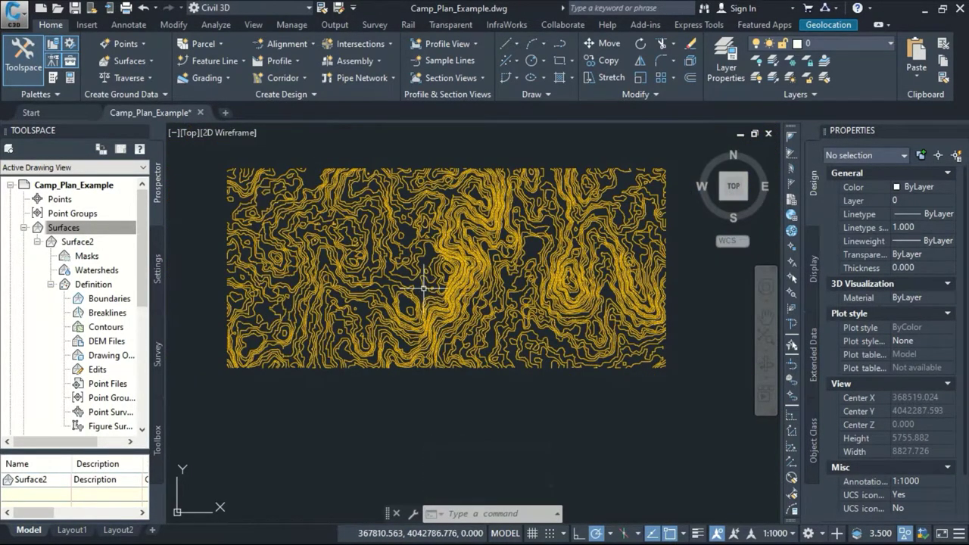
middle_click_drag(443, 295, 437, 297)
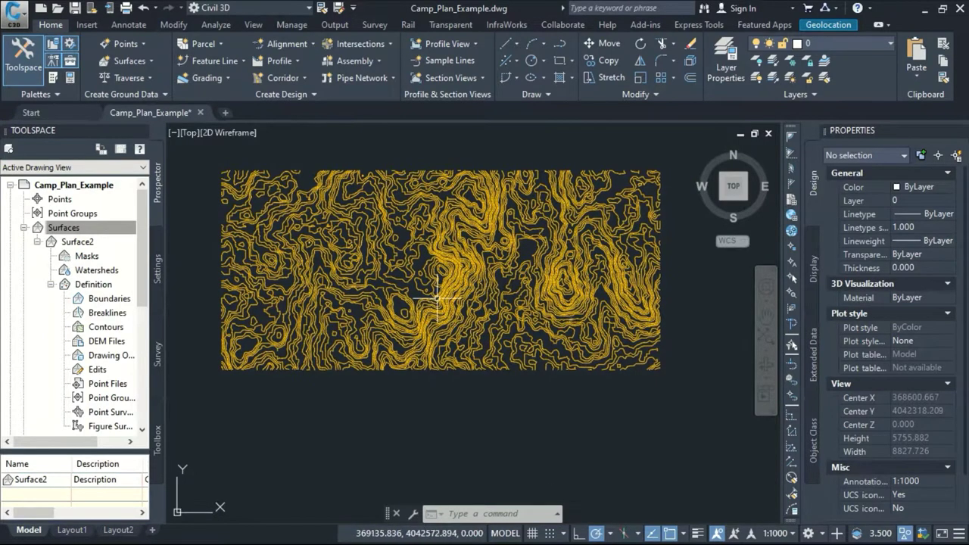
Step: Start adding points from drawing objects to the new surface's definition, with Lines as the object type and edges not maintained
left_click(50, 254)
scroll(84, 306, "down", 2)
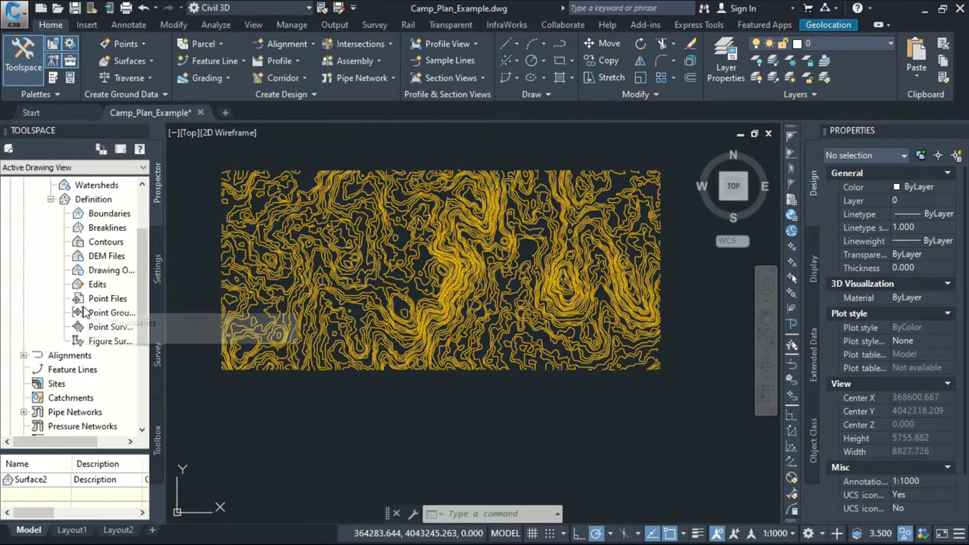
scroll(101, 299, "up", 1)
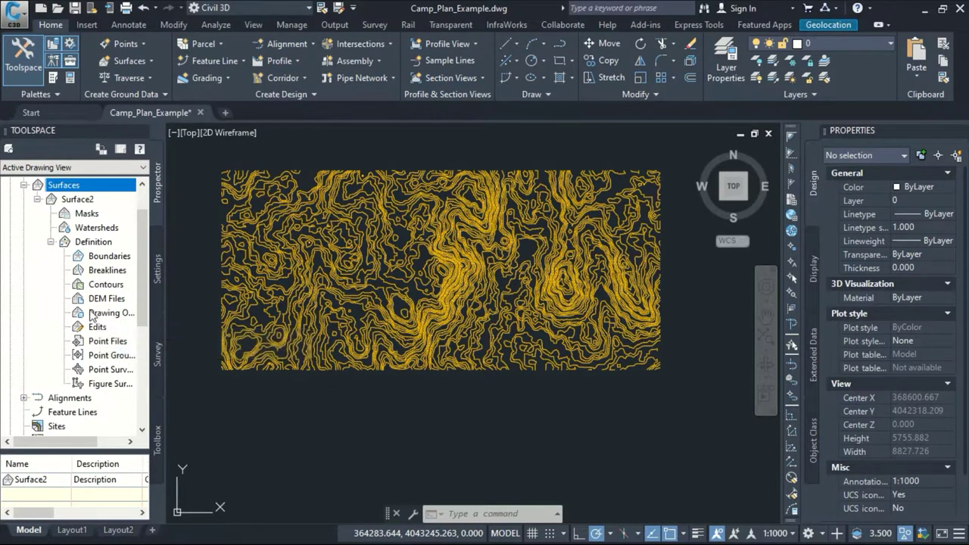
left_click(106, 319)
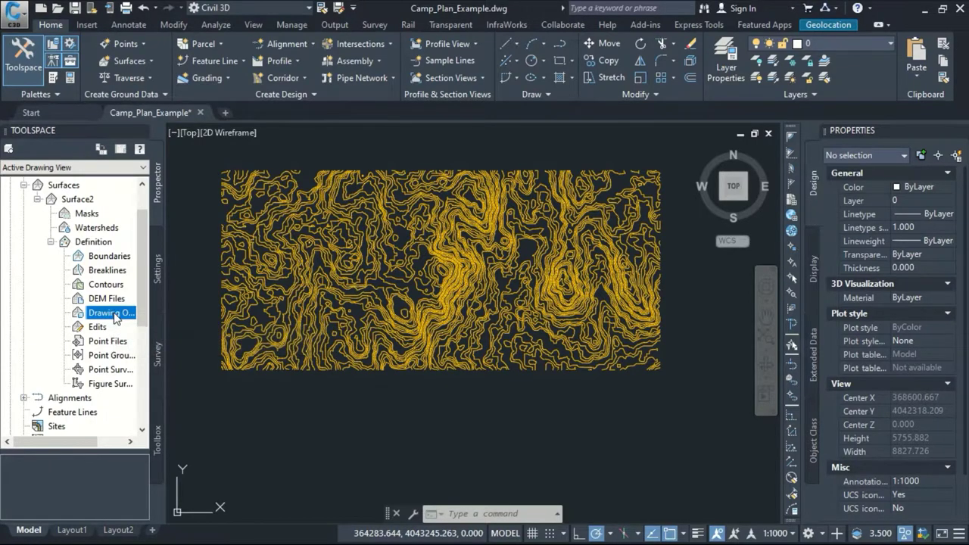
right_click(131, 316)
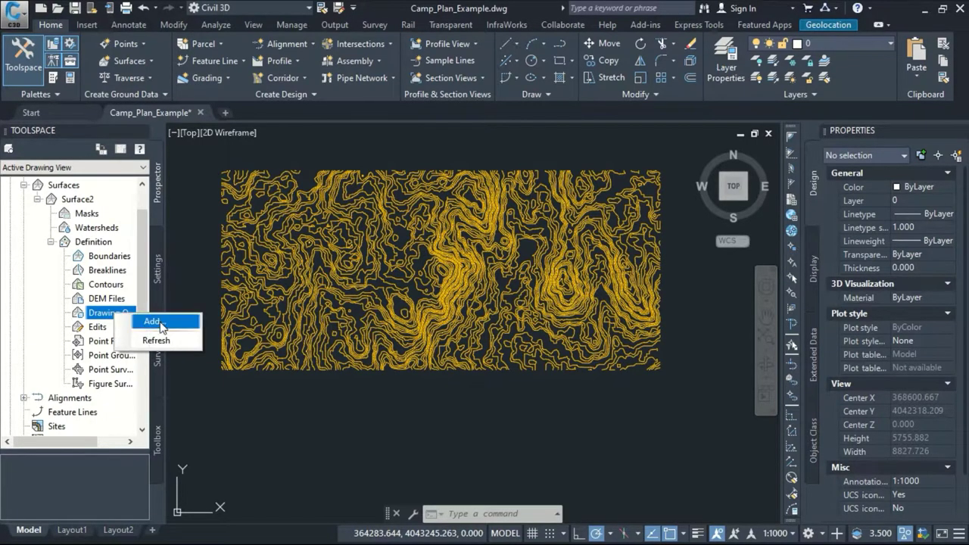
left_click(155, 322)
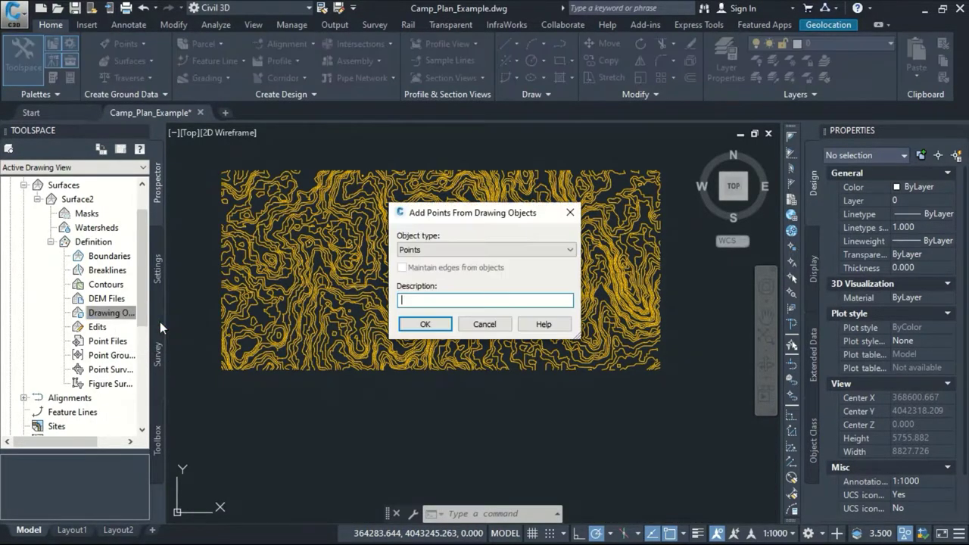
left_click(457, 251)
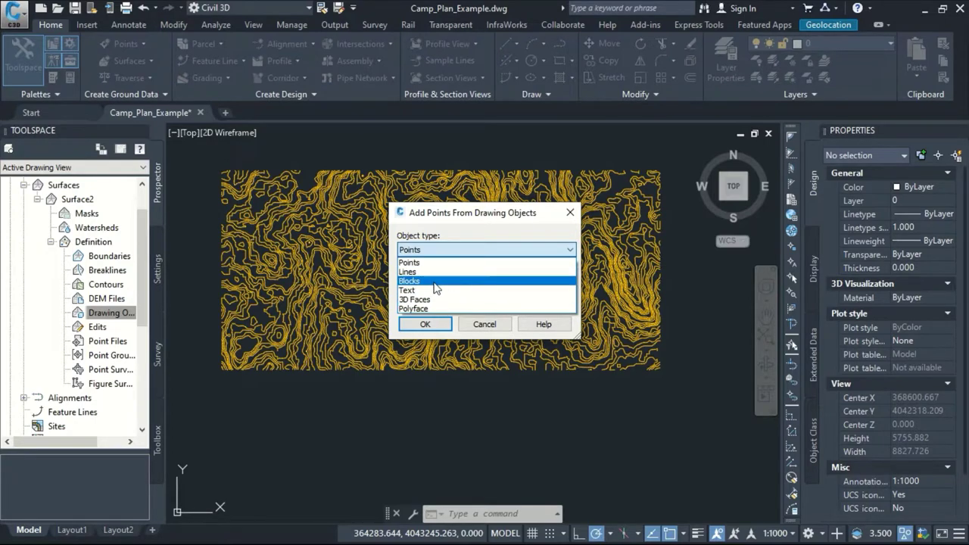
left_click(443, 272)
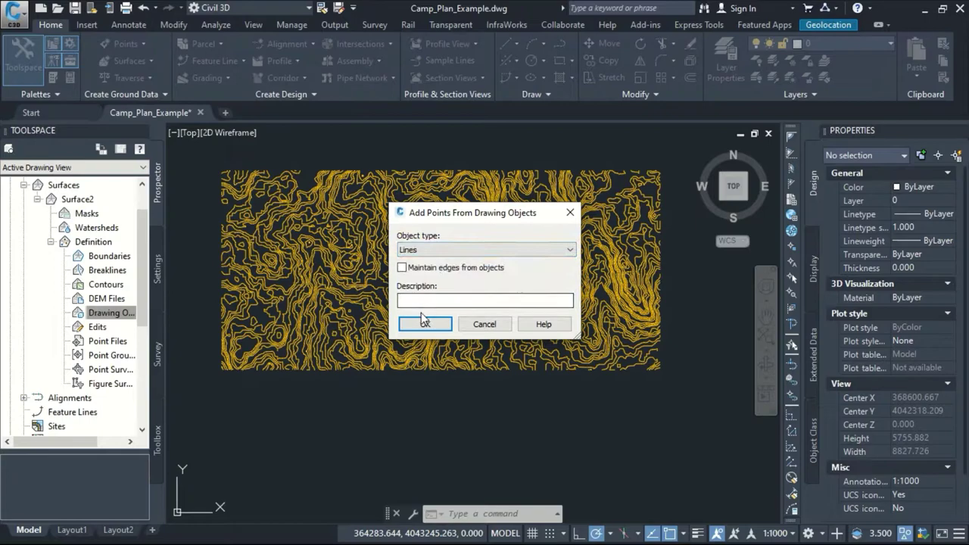
left_click(425, 324)
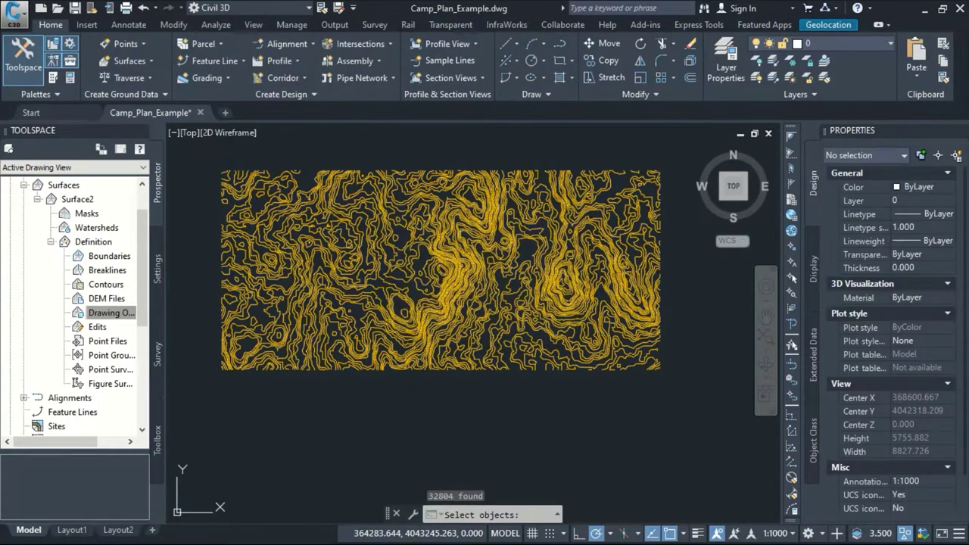
Step: Select all the isolated contour lines as the surface's drawing objects and finish adding them to its definition
key("Return")
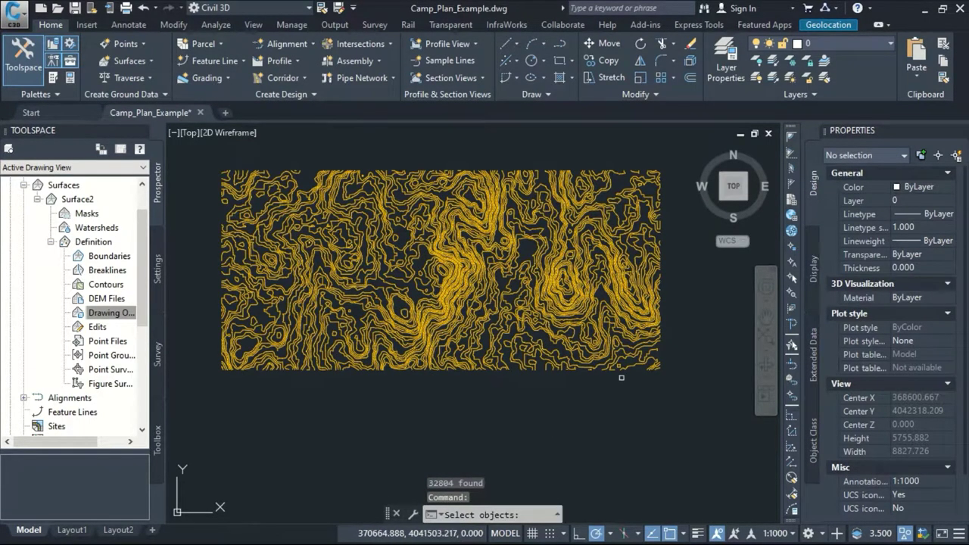
scroll(669, 395, "down", 4)
left_click(693, 411)
left_click(597, 365)
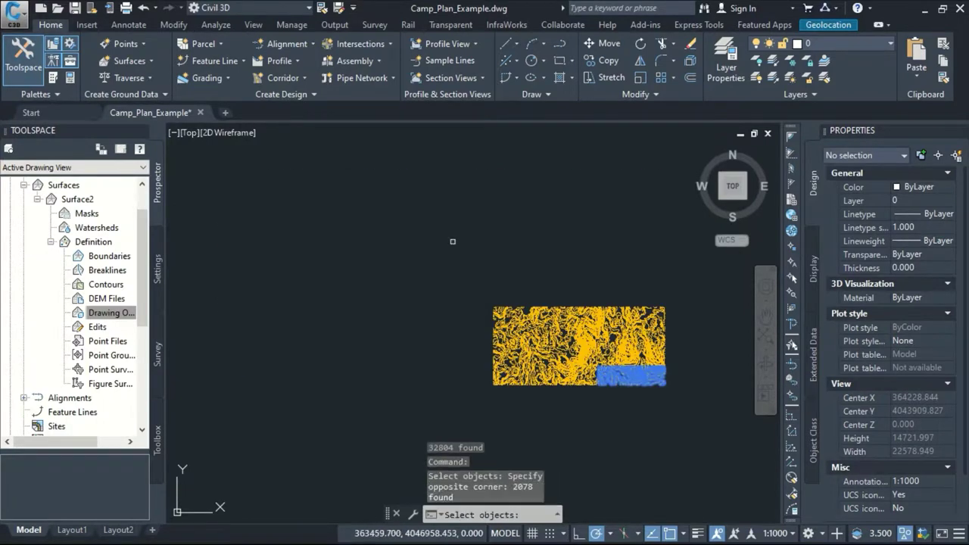
left_click(710, 415)
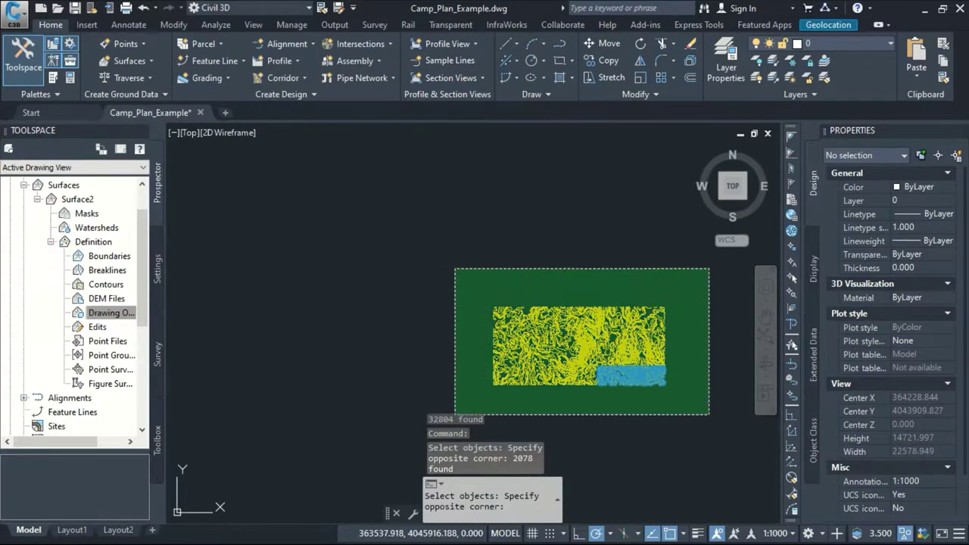
left_click(456, 248)
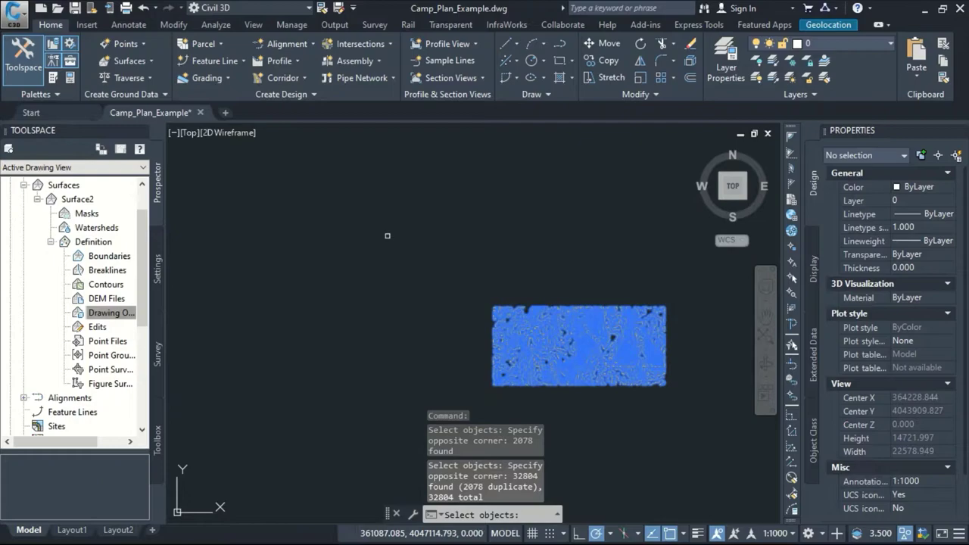
key("Return")
middle_click_drag(505, 278, 387, 234)
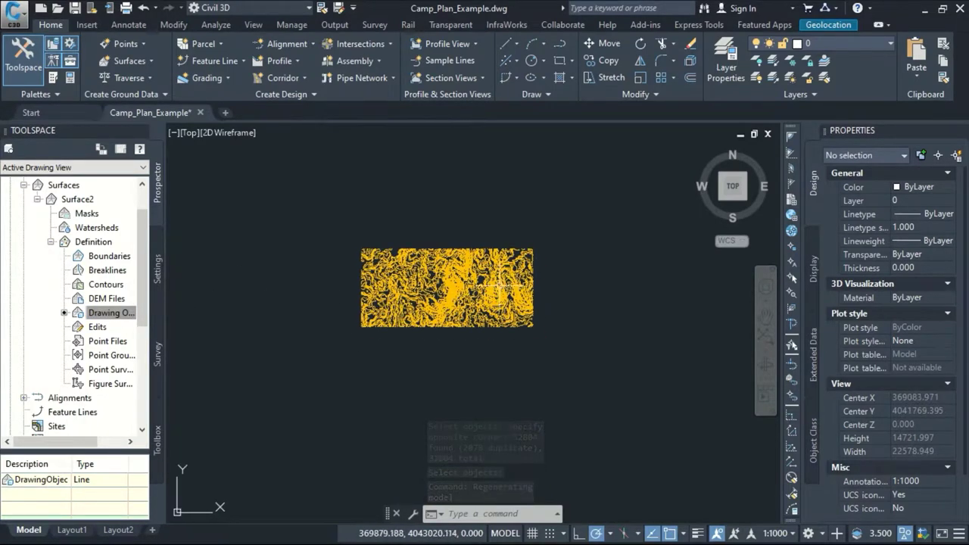
scroll(534, 288, "up", 4)
scroll(492, 220, "down", 2)
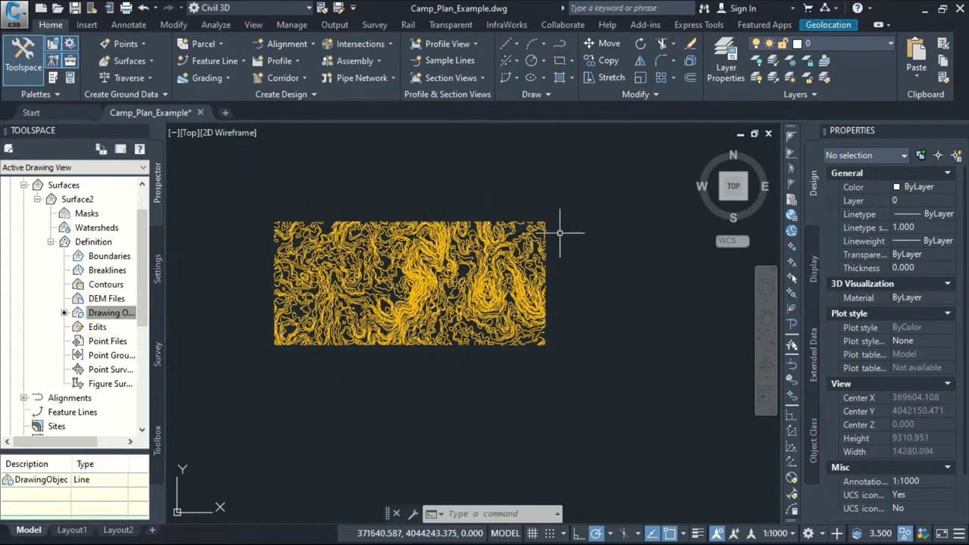
Step: End the object isolation to bring the camp plan back into the drawing together with the new surface
right_click(561, 241)
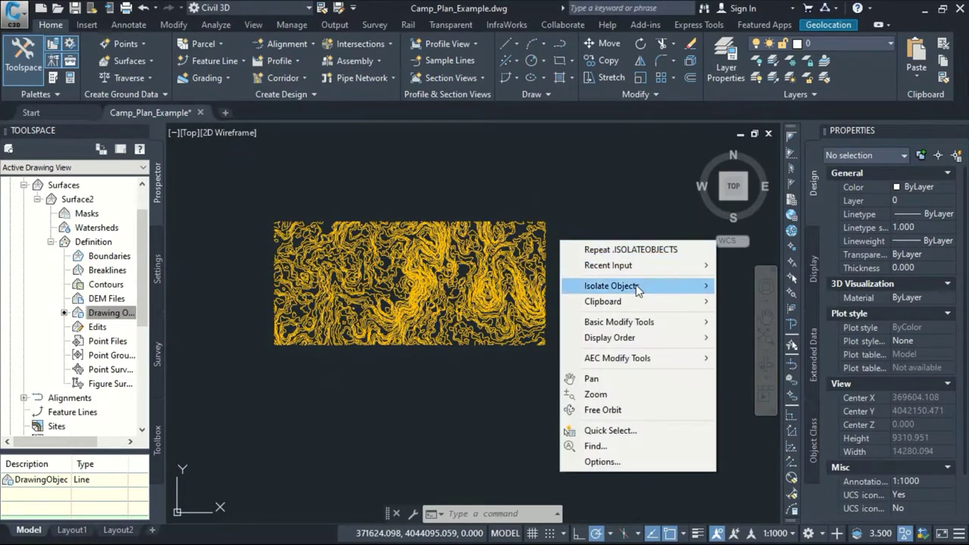
mouse_move(651, 292)
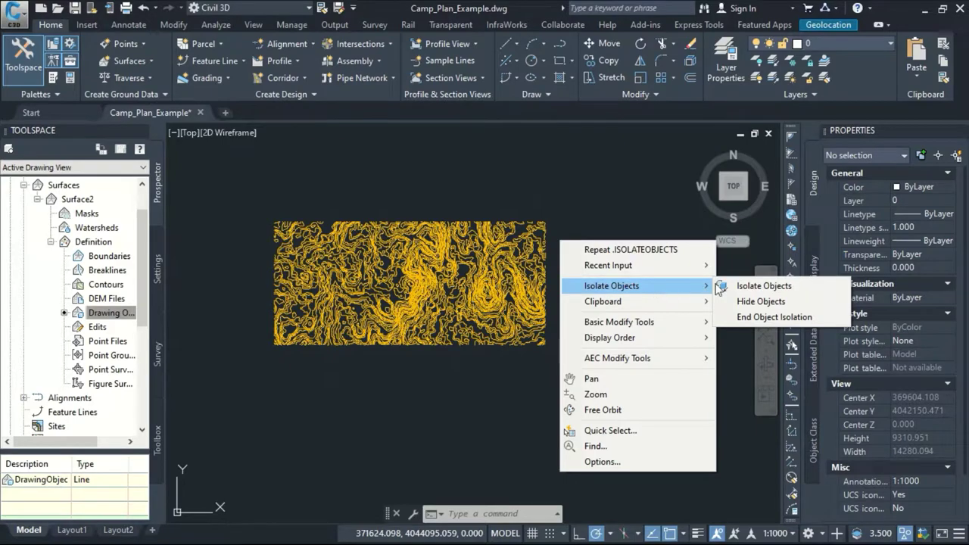
left_click(748, 318)
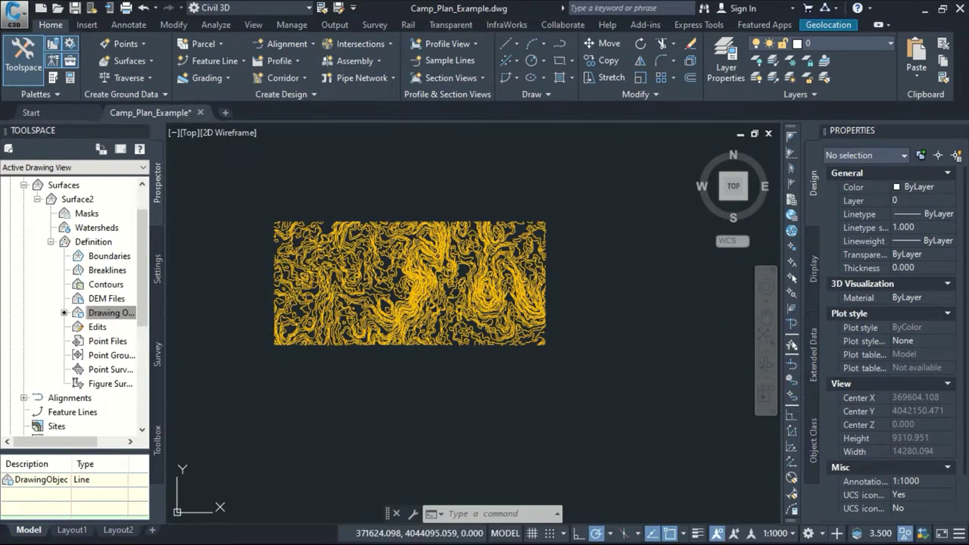
scroll(391, 274, "up", 6)
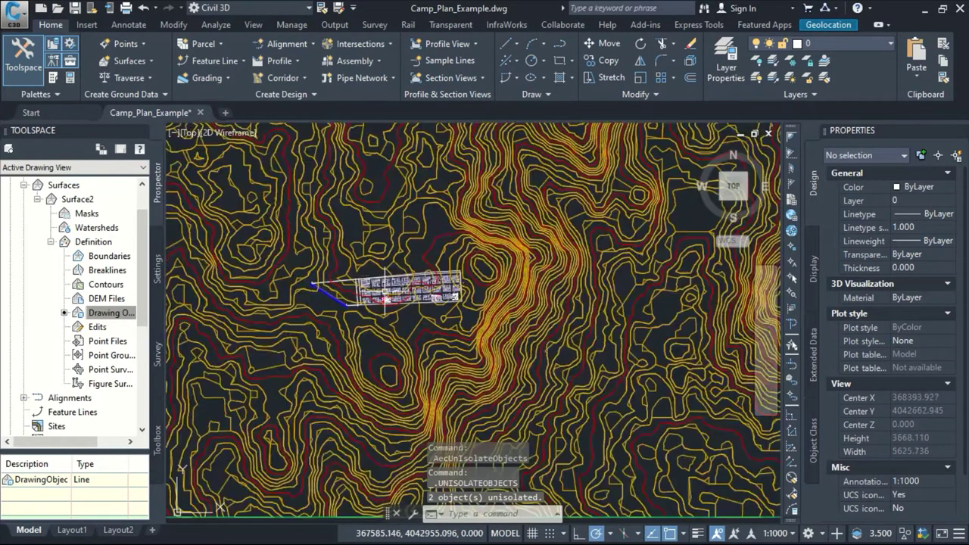
scroll(470, 277, "down", 4)
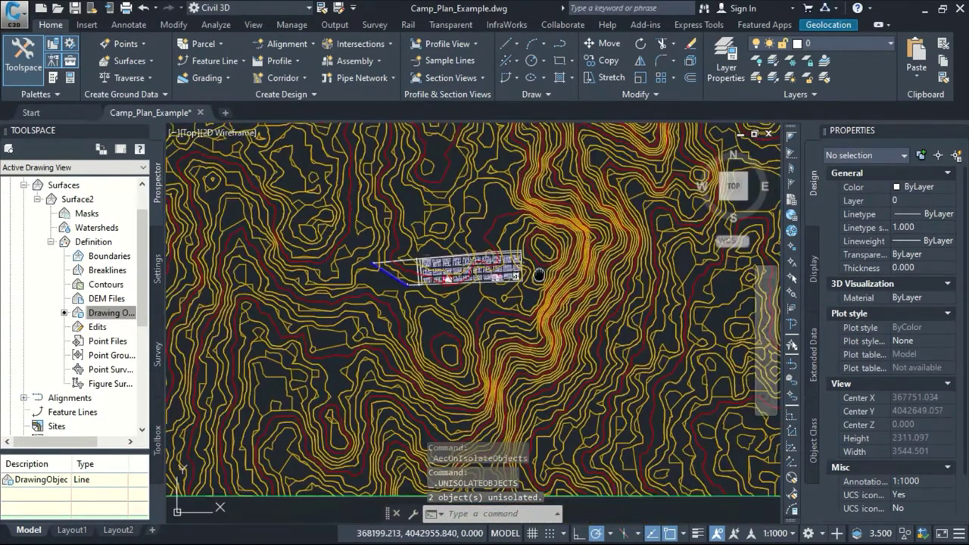
scroll(506, 254, "up", 4)
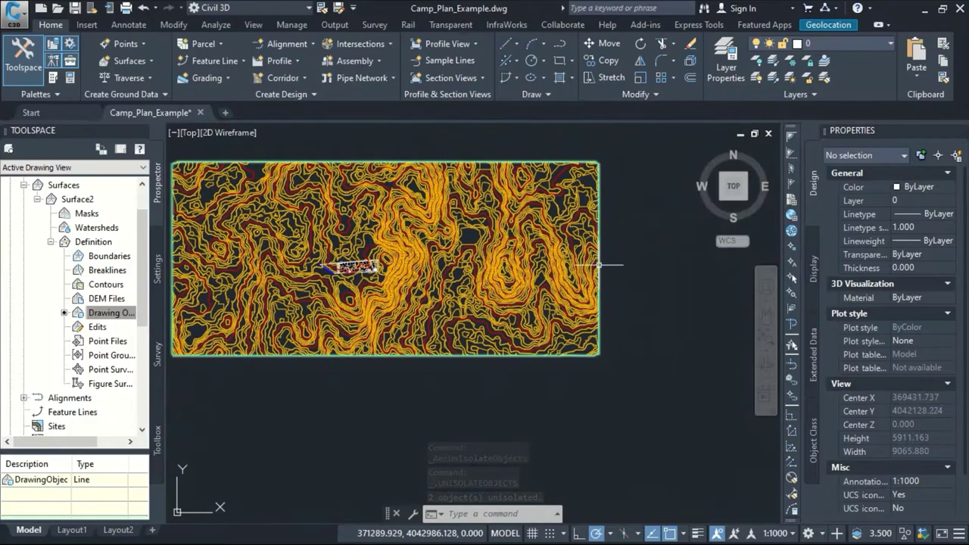
Step: Turn off the 01_lines layer to hide the original contour lines beneath the surface
scroll(575, 250, "down", 3)
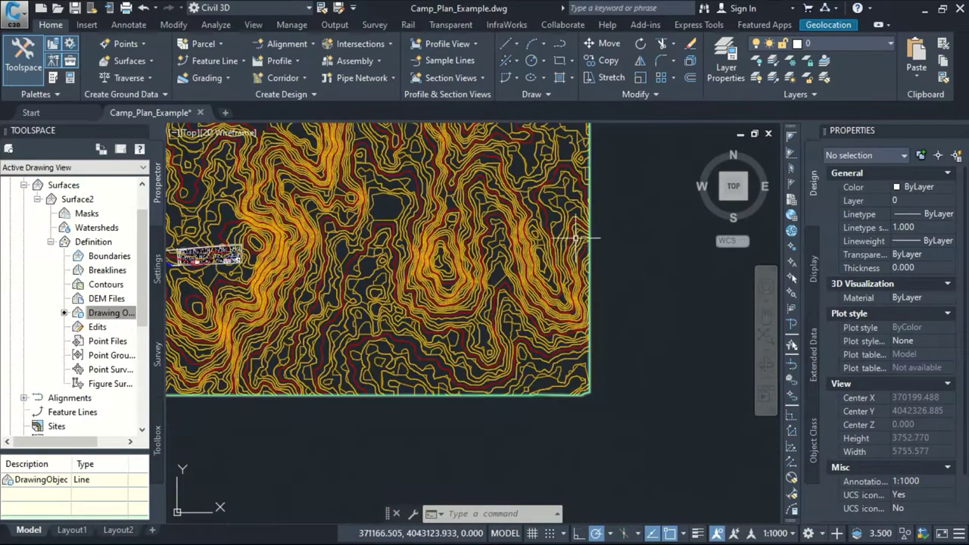
scroll(572, 386, "up", 5)
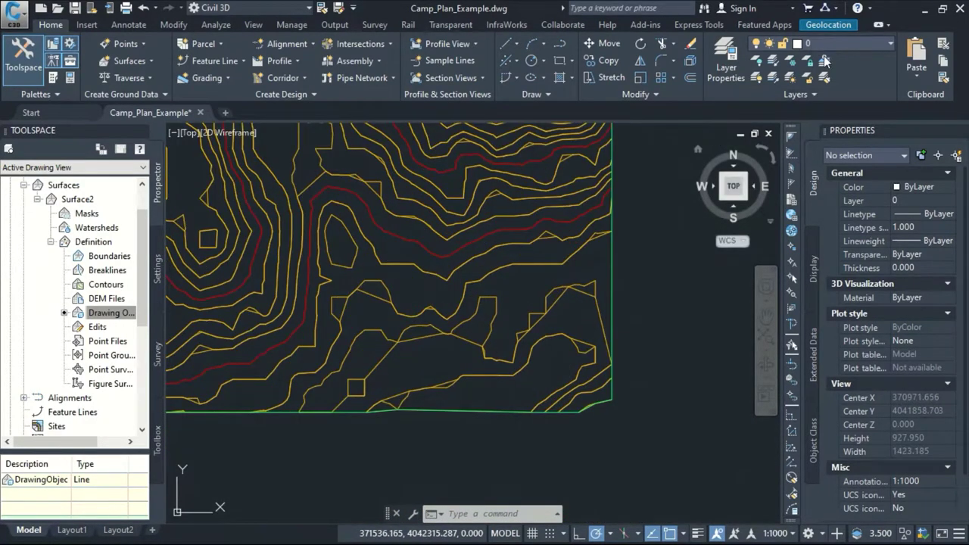
left_click(825, 43)
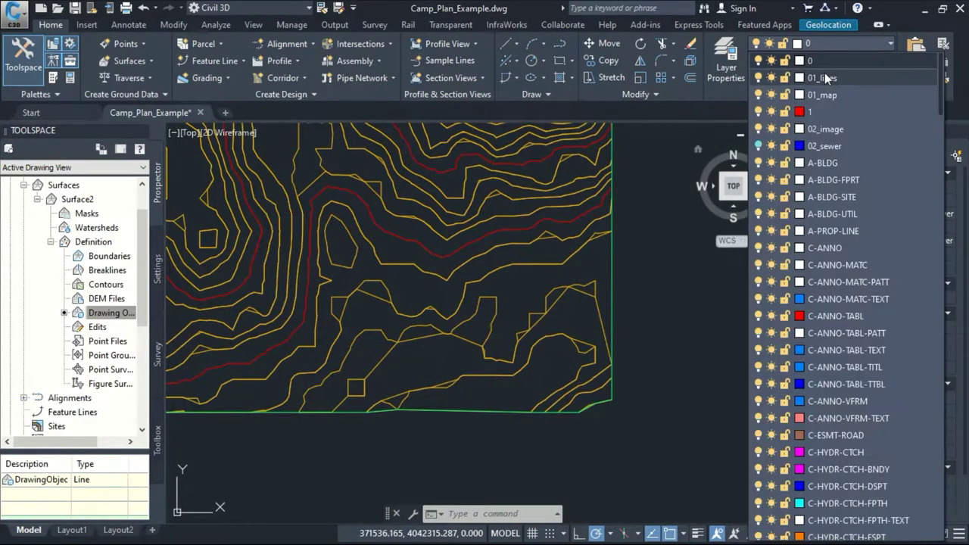
left_click(758, 78)
left_click(668, 203)
scroll(645, 249, "down", 6)
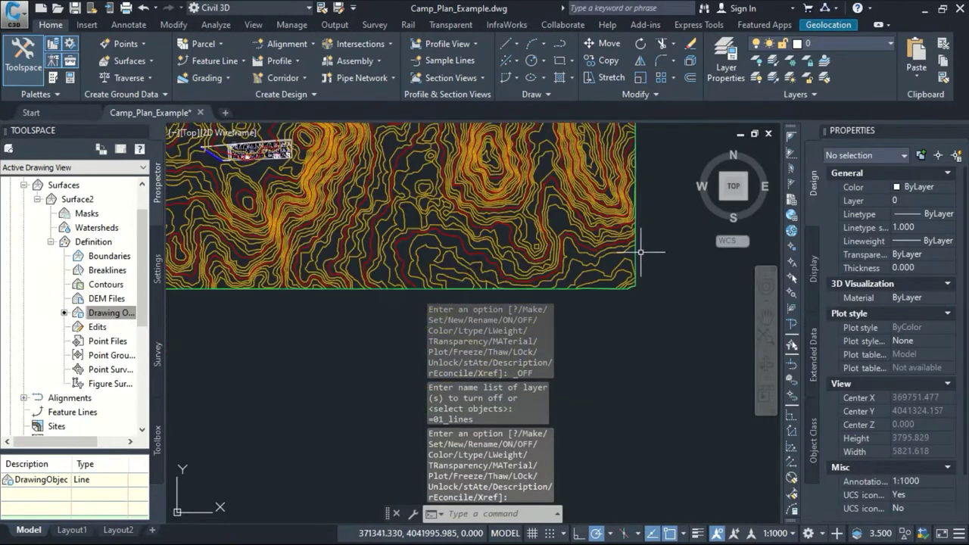
Step: Examine the generated surface contours around and across the camp, selecting the surface to check what it covers
middle_click_drag(577, 262, 638, 281)
middle_click_drag(491, 232, 601, 254)
middle_click_drag(449, 206, 473, 254)
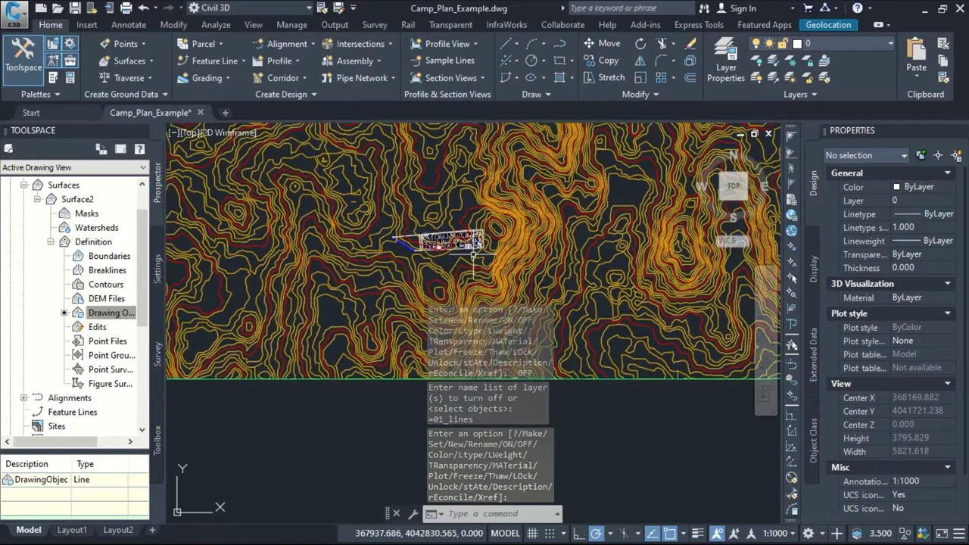
scroll(441, 233, "up", 6)
scroll(529, 197, "up", 4)
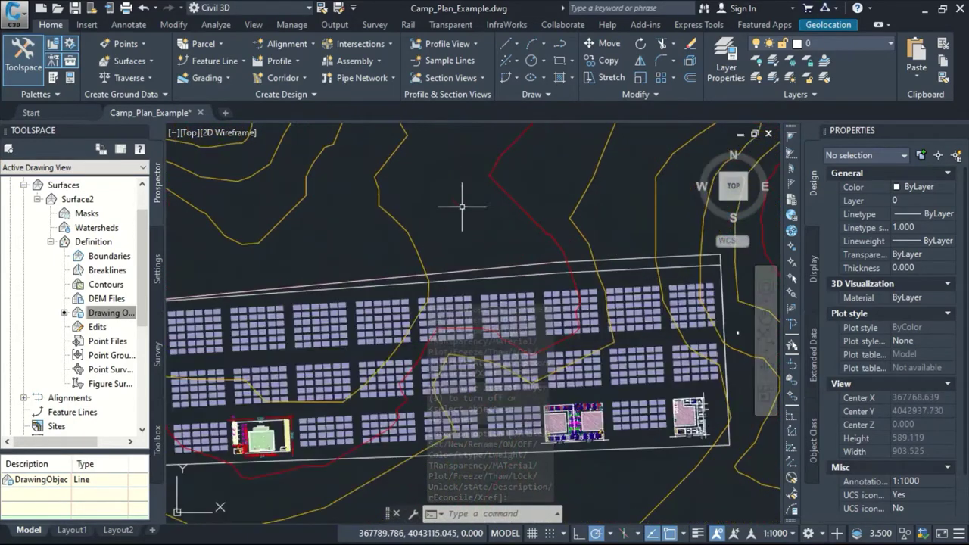
left_click(525, 212)
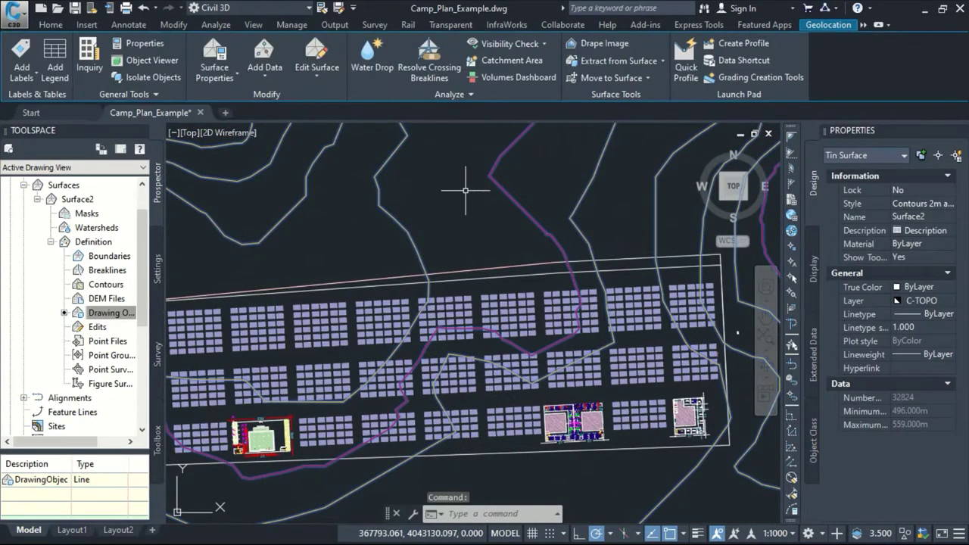
scroll(515, 212, "down", 5)
scroll(457, 278, "up", 2)
scroll(457, 278, "down", 4)
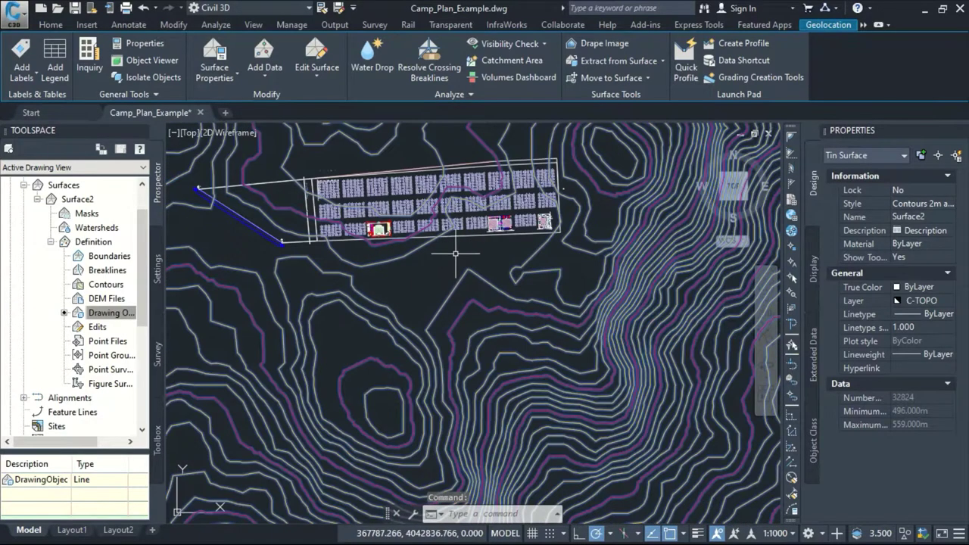
key("Escape")
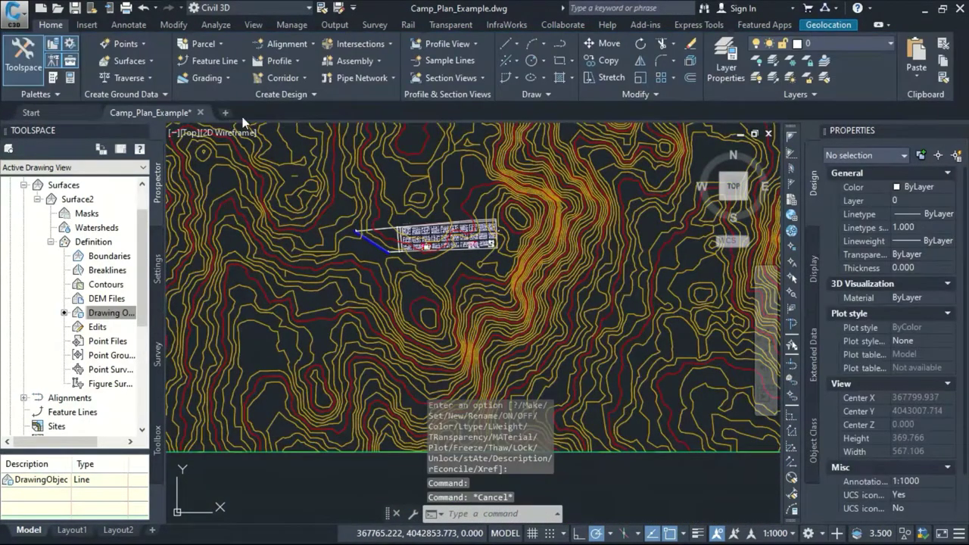
Step: Select the terrain surface and open the surface style of Surface2 for editing
left_click(457, 176)
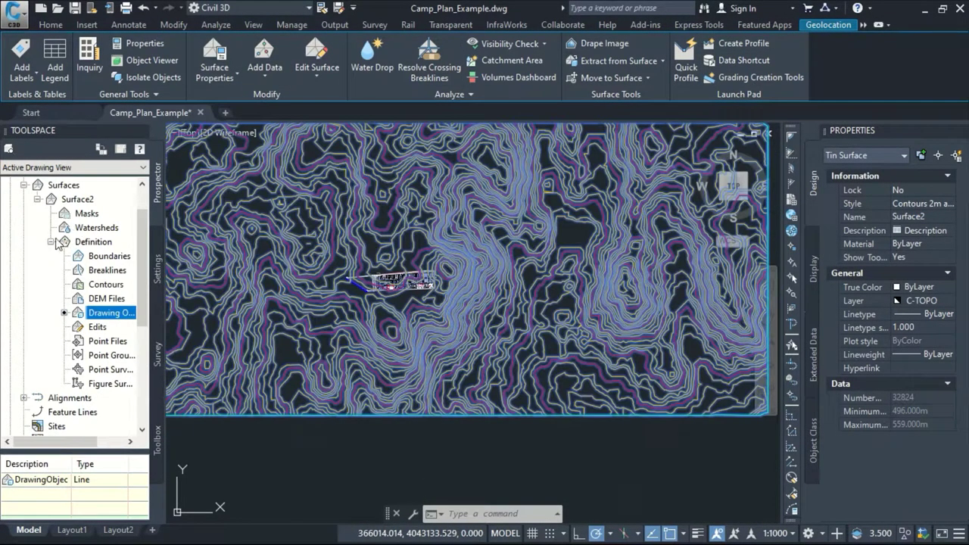
left_click(51, 242)
scroll(72, 209, "up", 1)
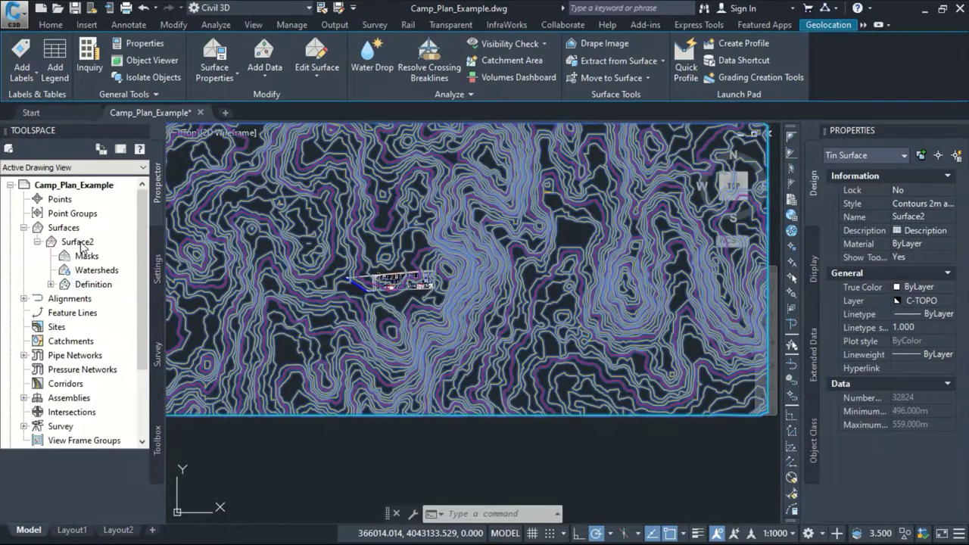
left_click(81, 245)
right_click(90, 242)
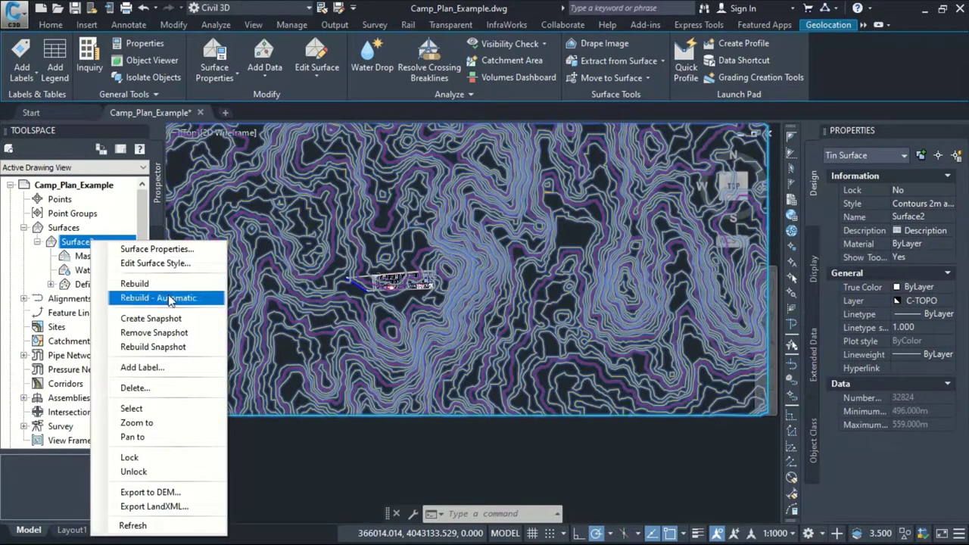
left_click(172, 265)
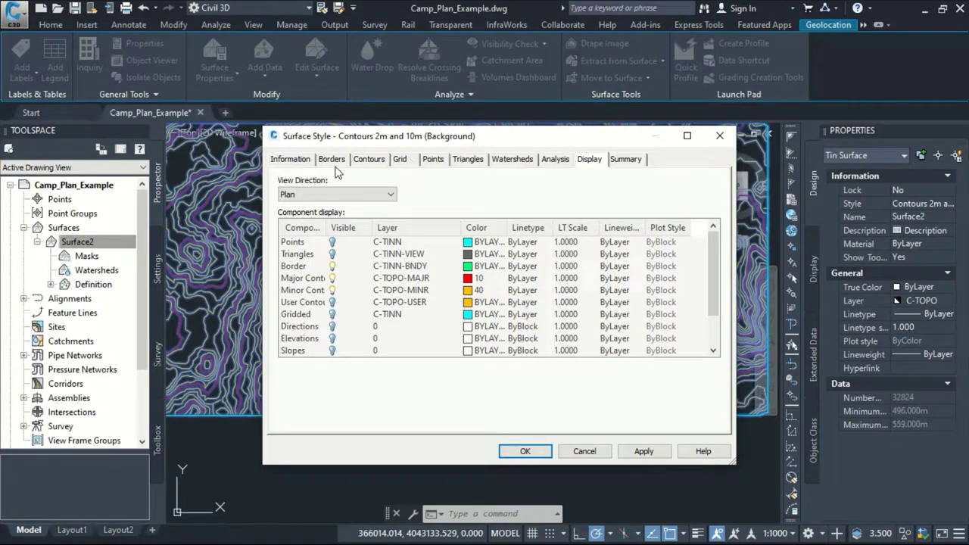
Step: Set the surface style's contour intervals to 0.5 m minor and 2.5 m major, and apply the changes
left_click(371, 160)
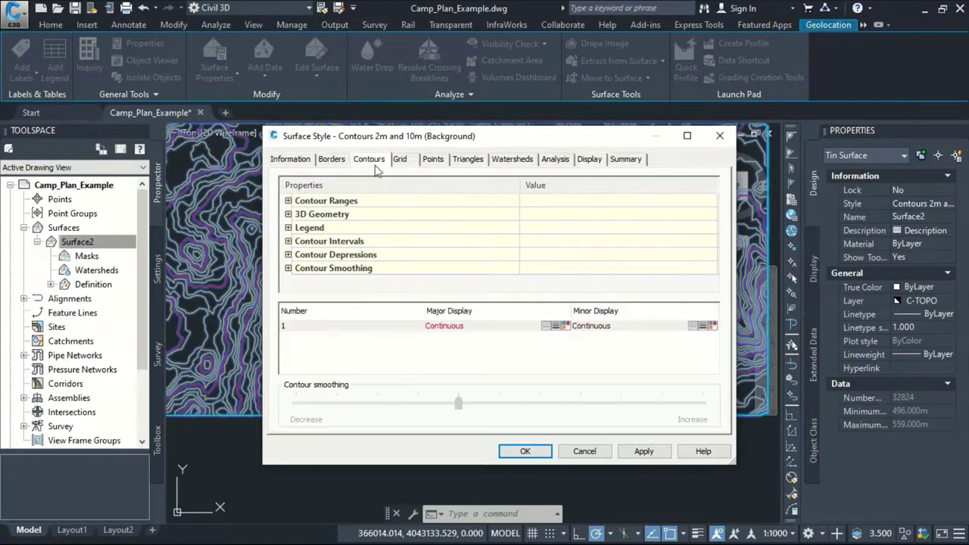
left_click(288, 241)
scroll(566, 265, "down", 1)
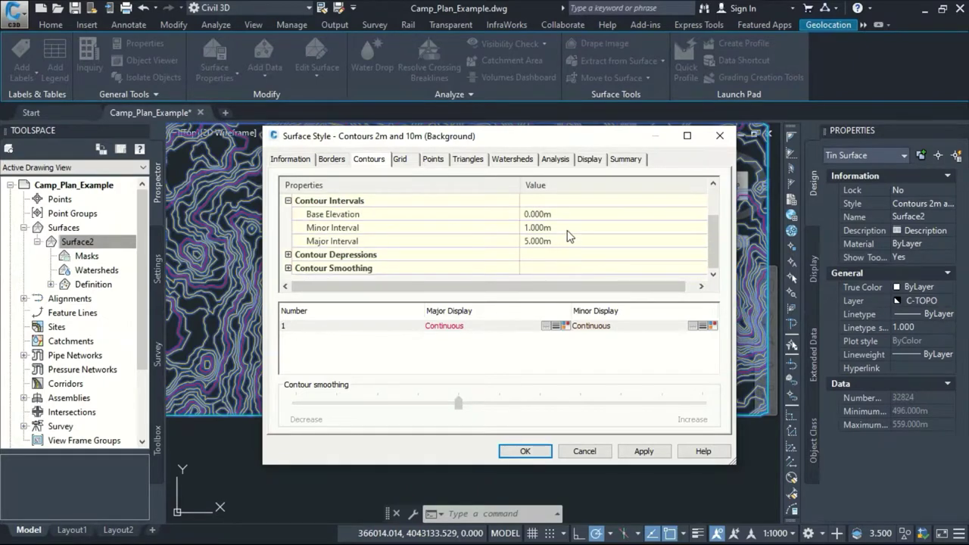
left_click(570, 229)
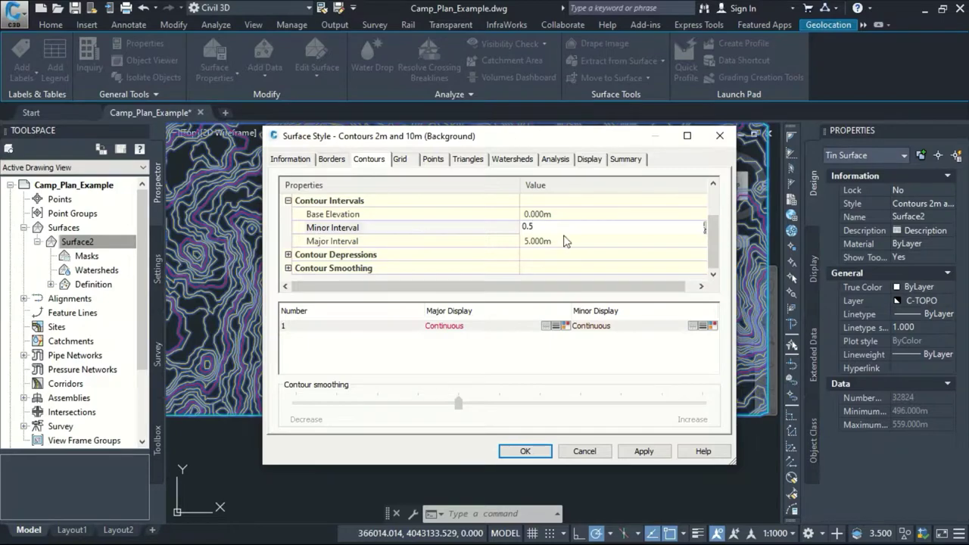
left_click(598, 240)
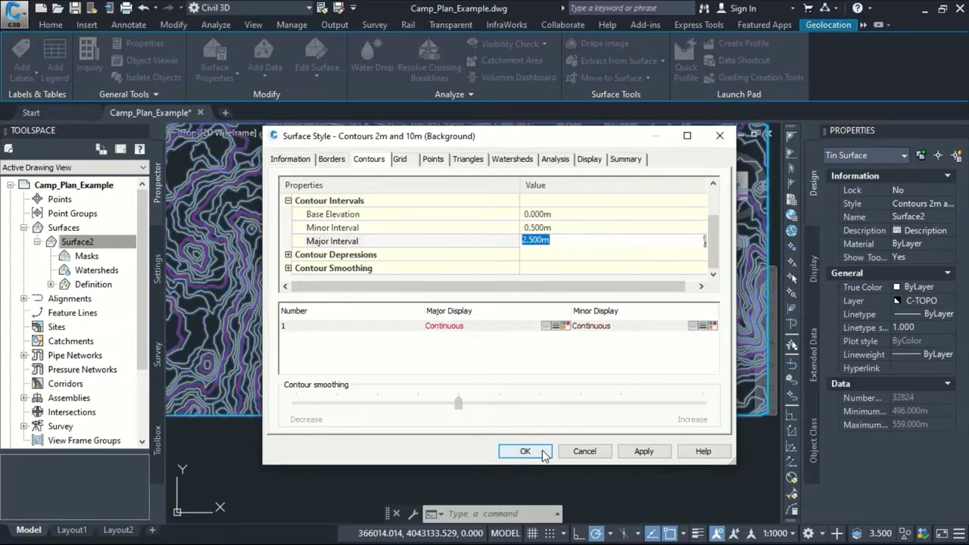
left_click(644, 451)
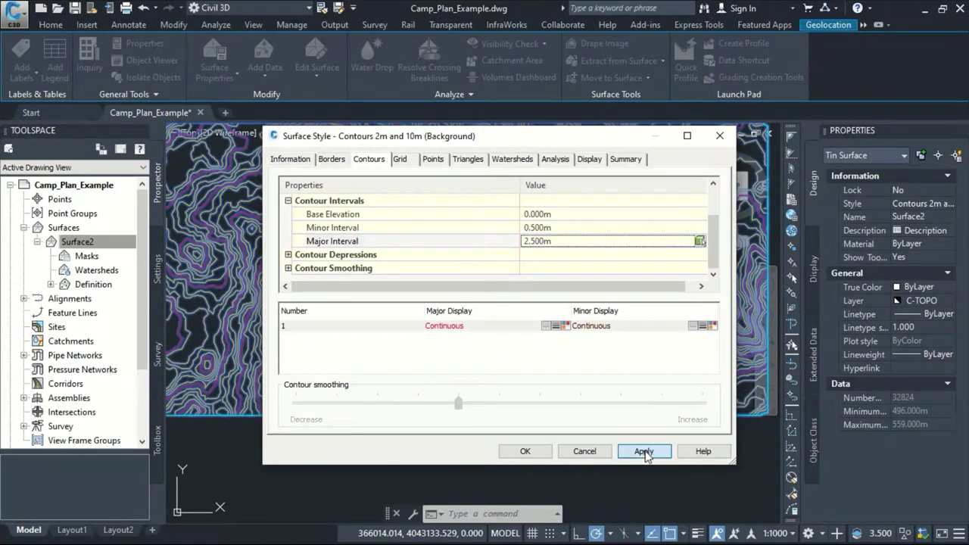
left_click(525, 452)
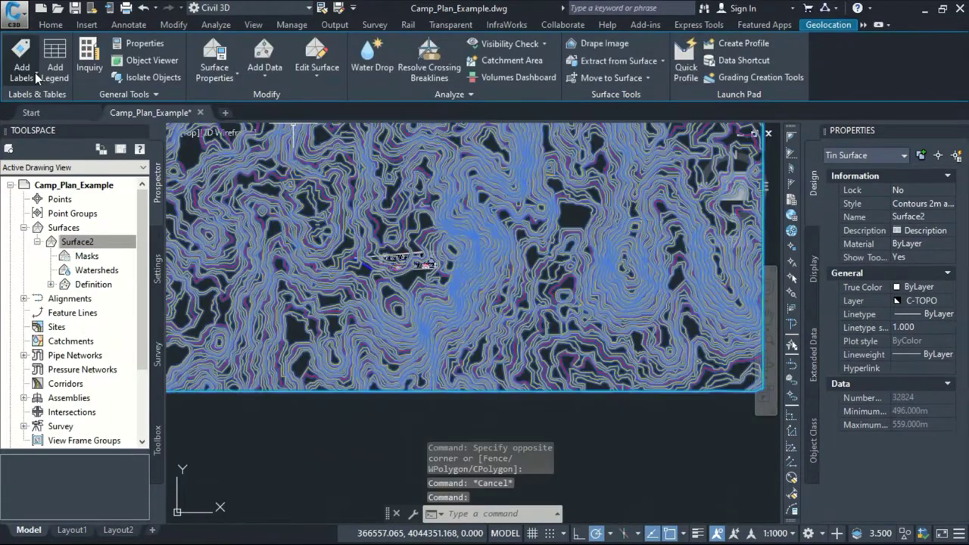
left_click(35, 74)
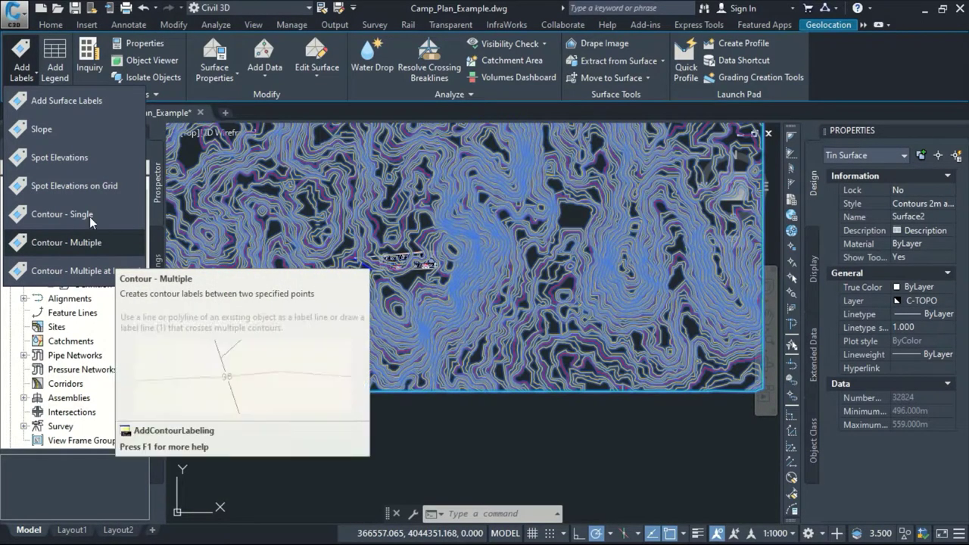
left_click(175, 299)
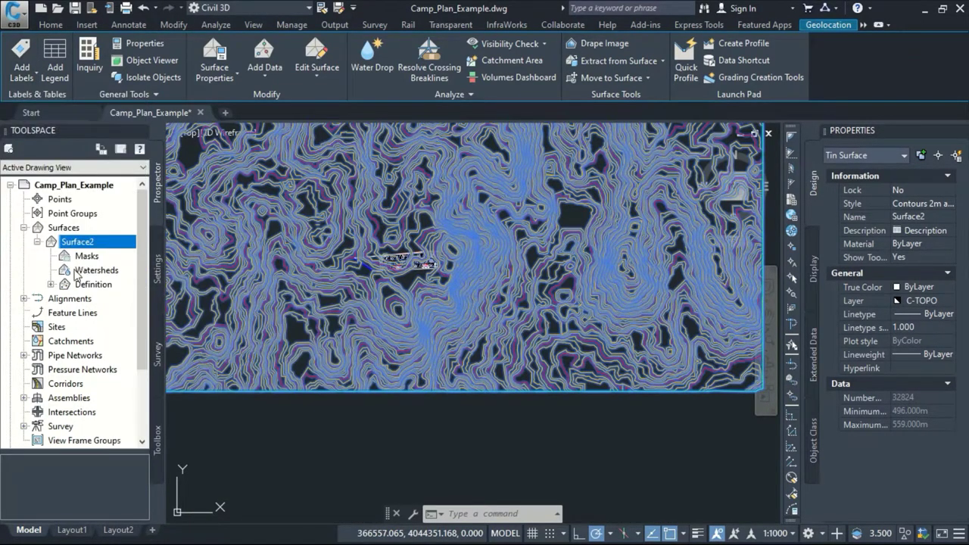
left_click(34, 75)
key("Escape")
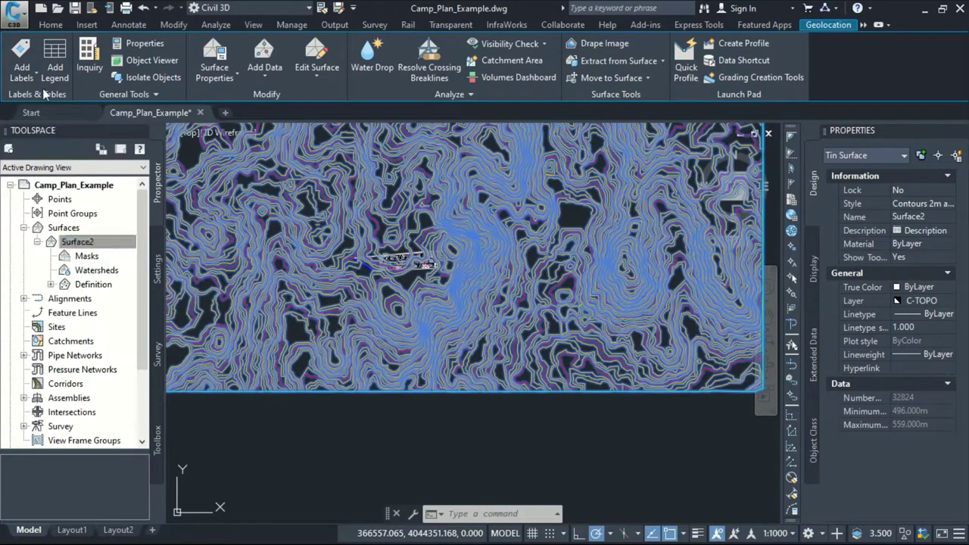
Step: Label multiple surface contours at a 200 m interval, along a line running east to west just north of the camp
left_click(32, 75)
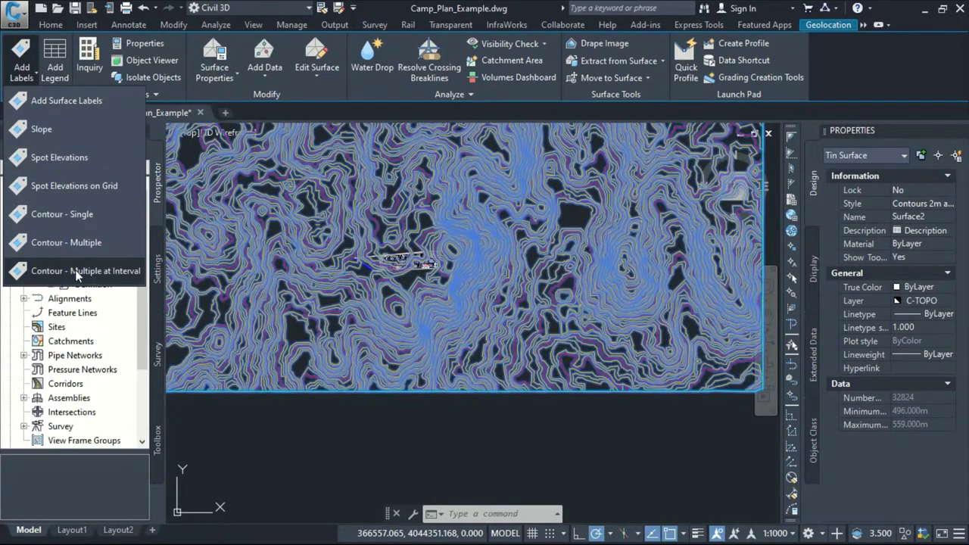
key("Escape")
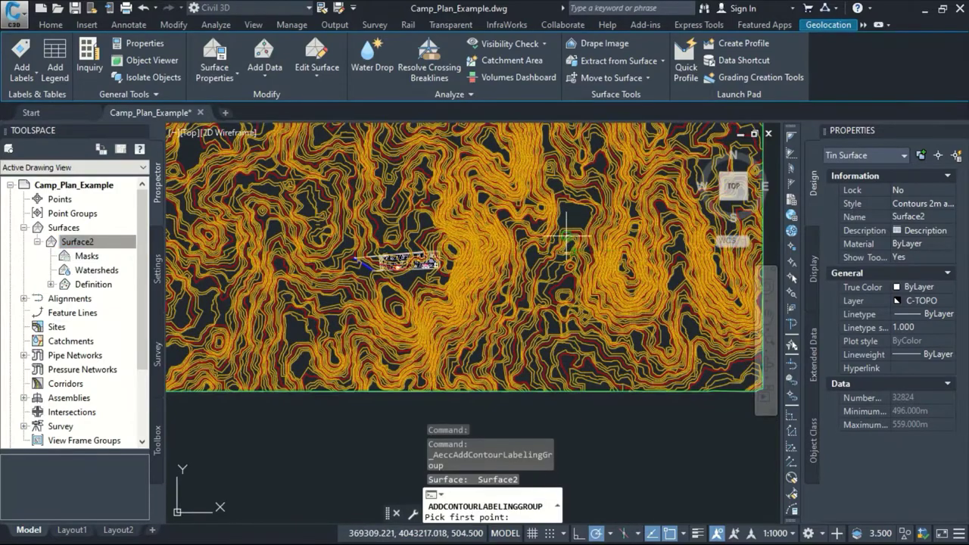
scroll(394, 258, "up", 5)
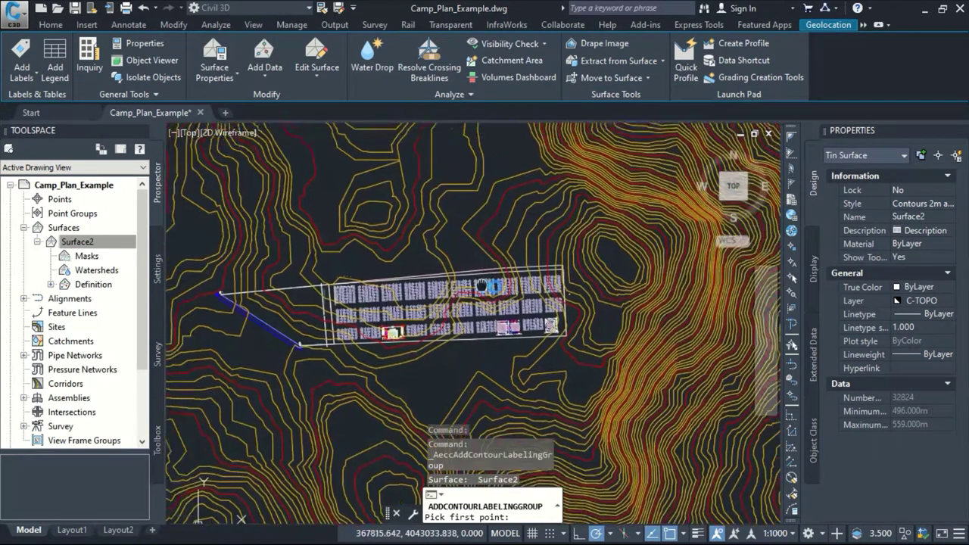
scroll(537, 227, "up", 2)
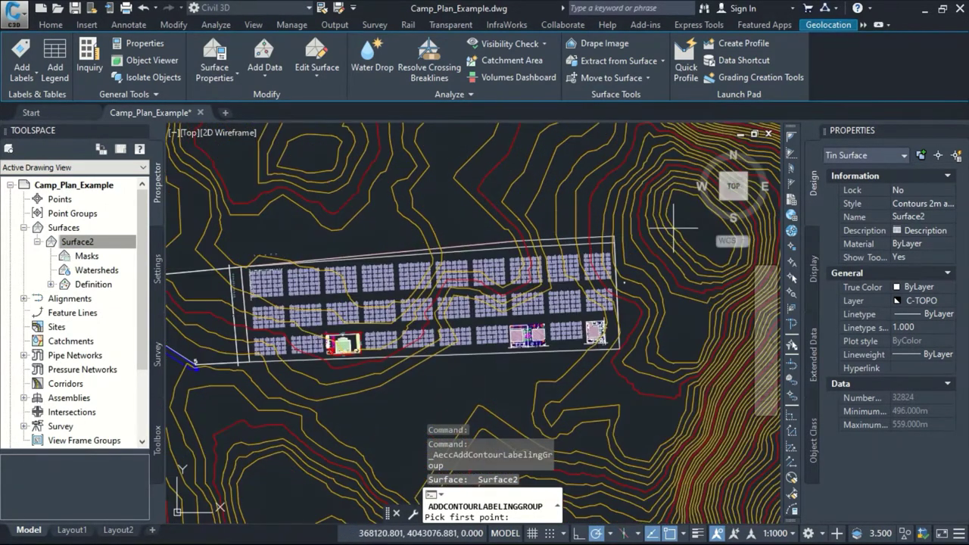
left_click(681, 215)
middle_click_drag(278, 236, 511, 210)
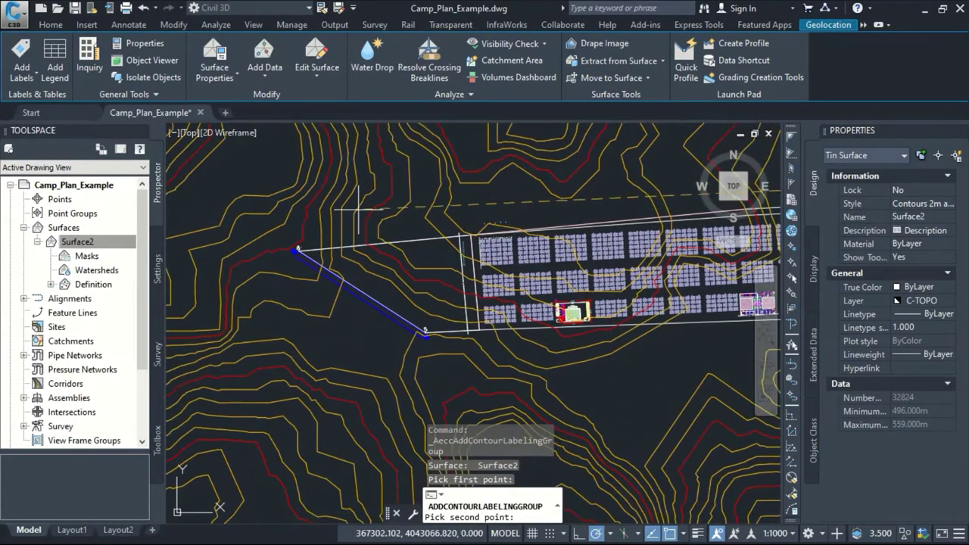
scroll(356, 211, "down", 2)
left_click(276, 222)
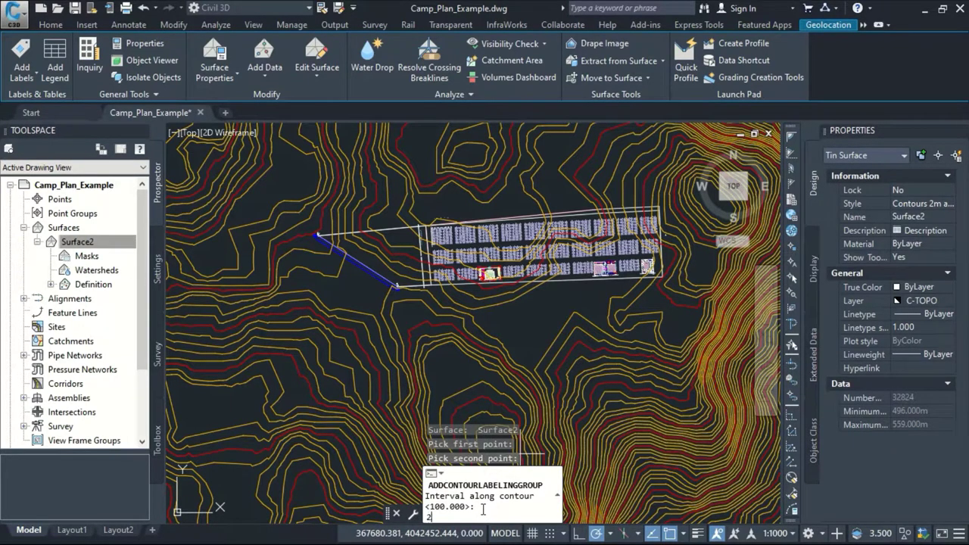
key("Return")
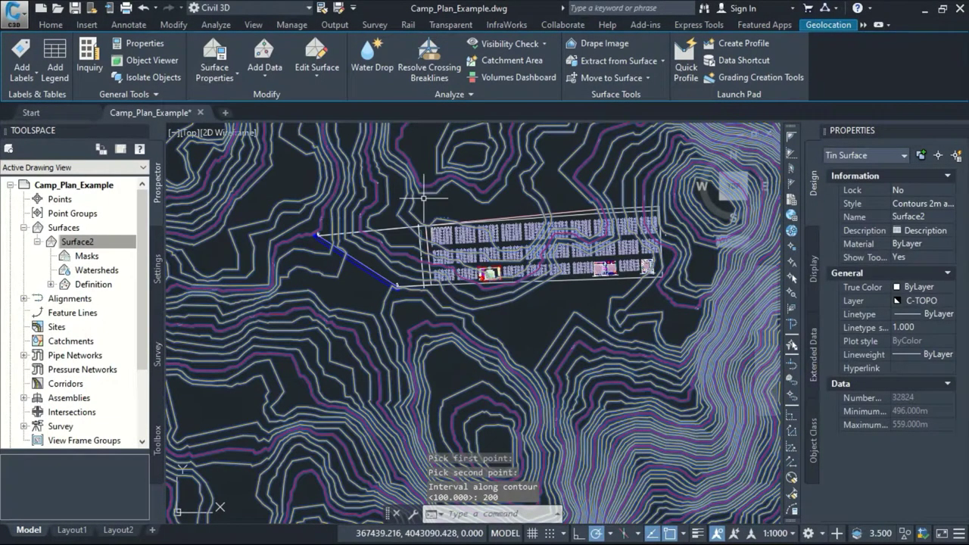
Step: Examine the elevation labels on the surface contours along the north side of the camp, from its eastern end westward
scroll(424, 198, "up", 5)
scroll(483, 285, "down", 2)
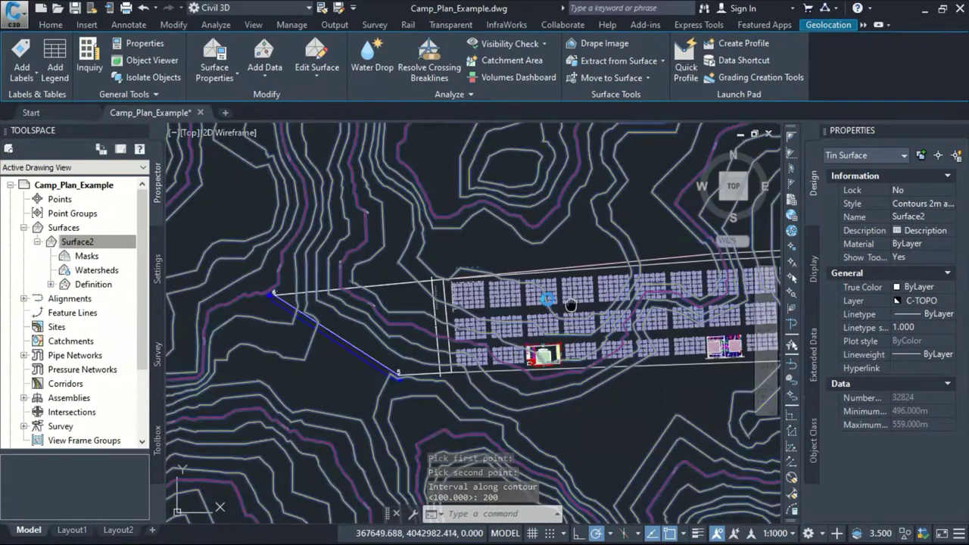
middle_click_drag(573, 305, 377, 275)
scroll(579, 222, "up", 6)
scroll(432, 309, "down", 1)
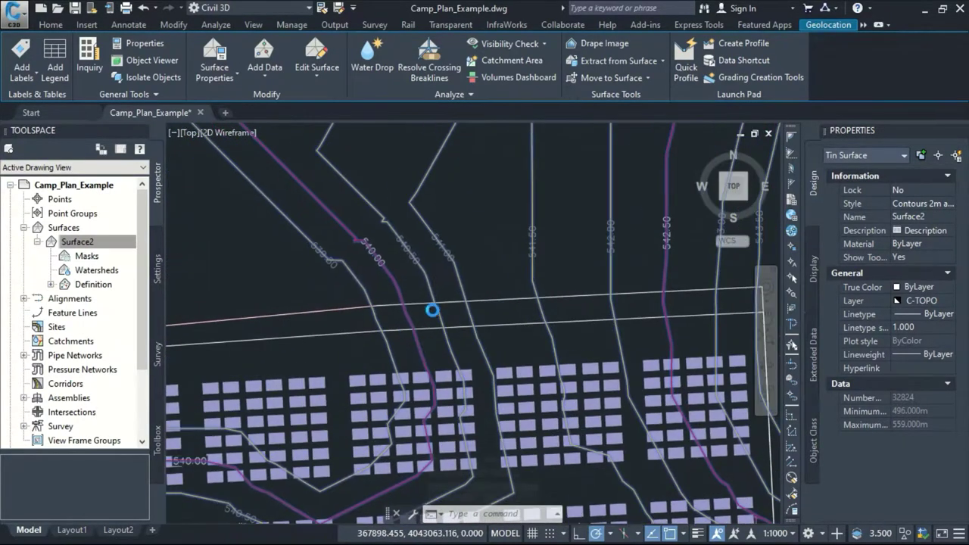
scroll(325, 281, "up", 5)
scroll(435, 280, "down", 2)
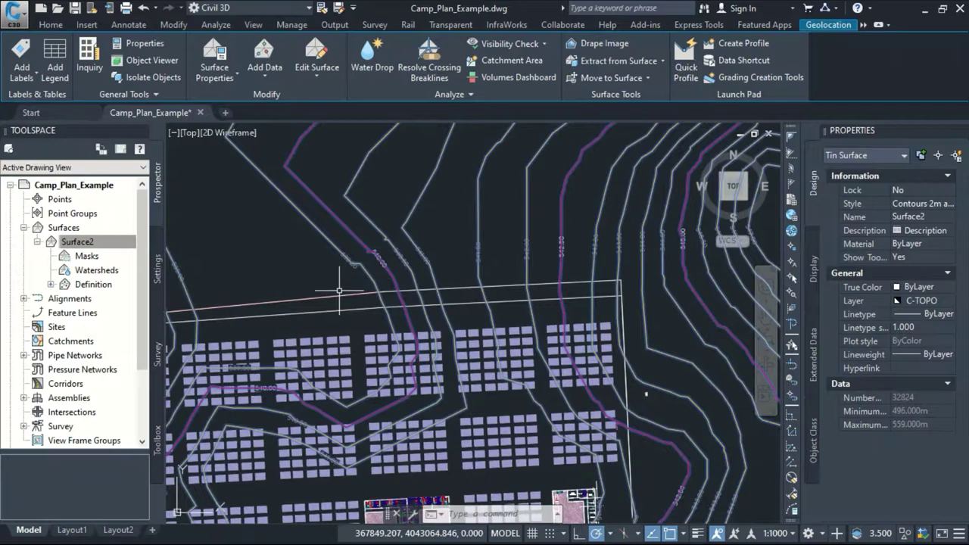
scroll(521, 282, "up", 5)
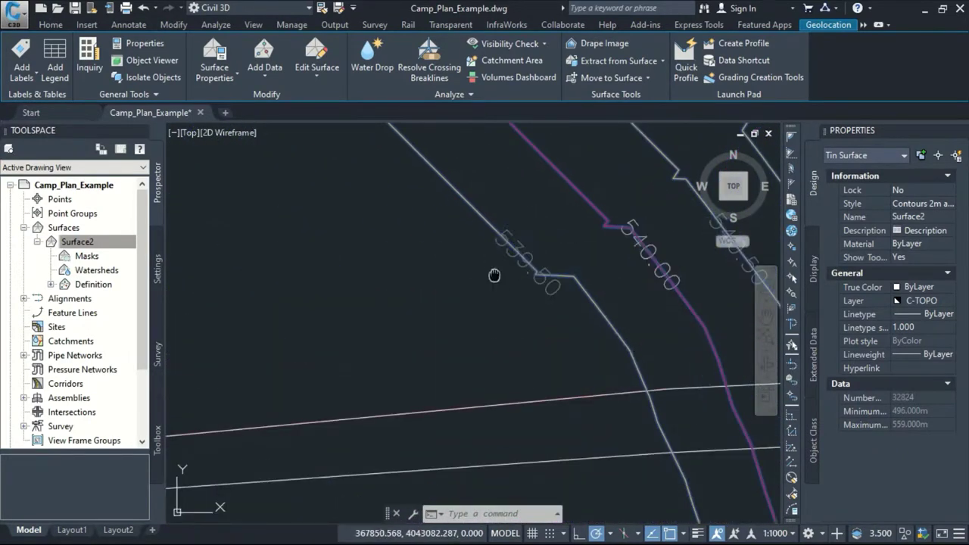
middle_click_drag(511, 274, 425, 254)
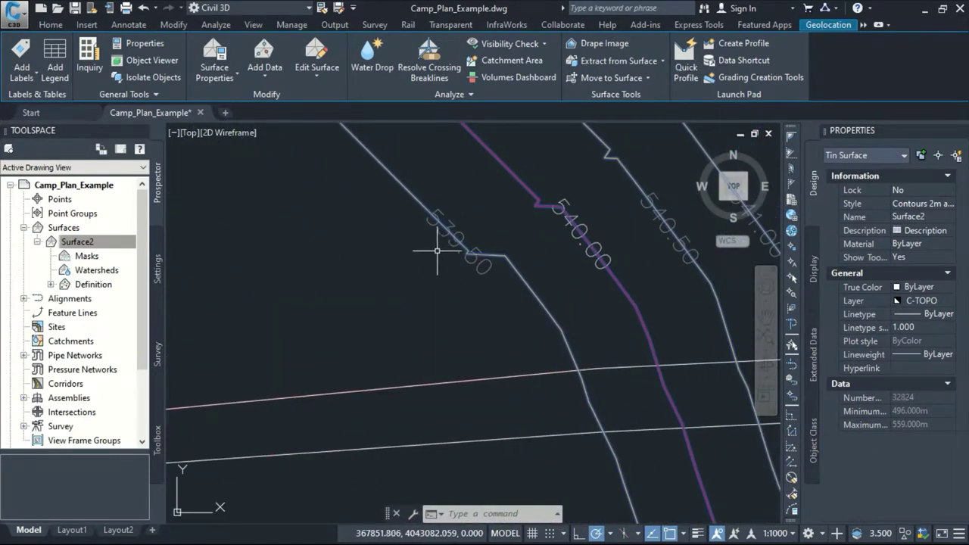
scroll(439, 244, "down", 3)
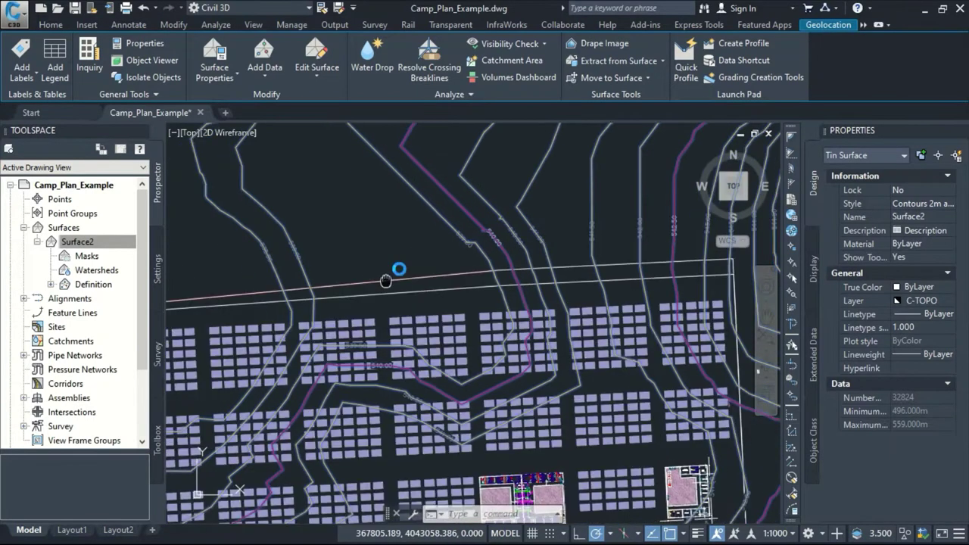
scroll(396, 273, "up", 2)
scroll(406, 230, "up", 5)
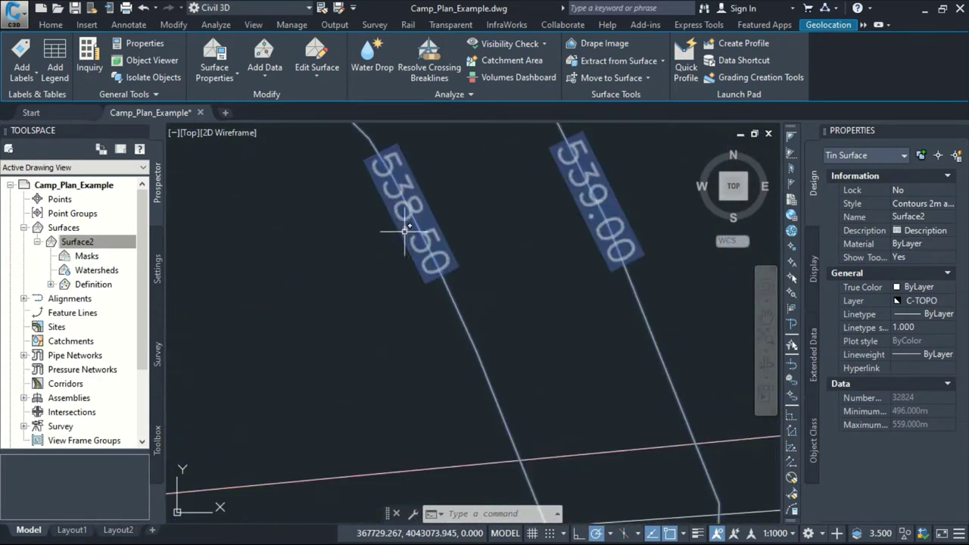
scroll(383, 205, "down", 3)
scroll(398, 224, "up", 4)
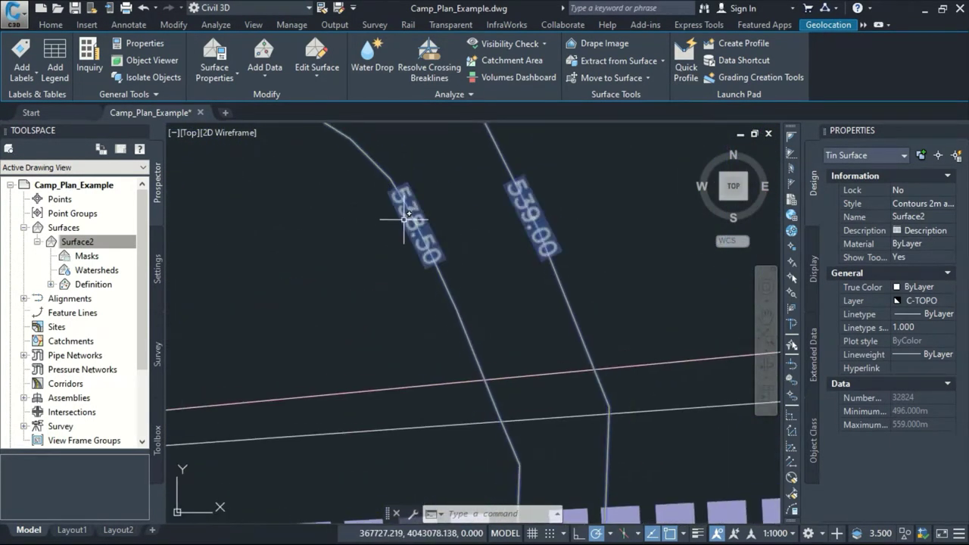
scroll(415, 224, "down", 5)
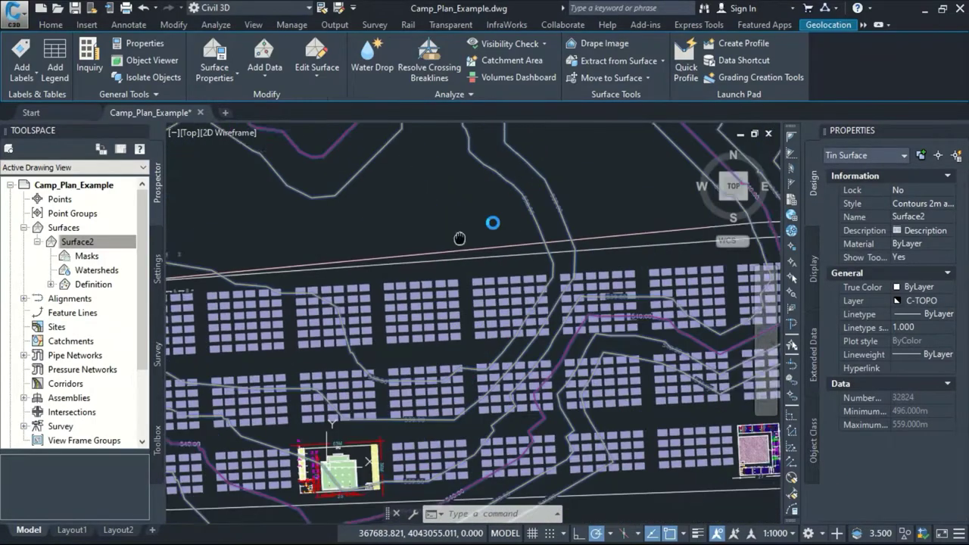
Step: Examine how the labelled contours cross the camp's shelter blocks, including the contour at the health building in the south-east corner
scroll(560, 225, "down", 6)
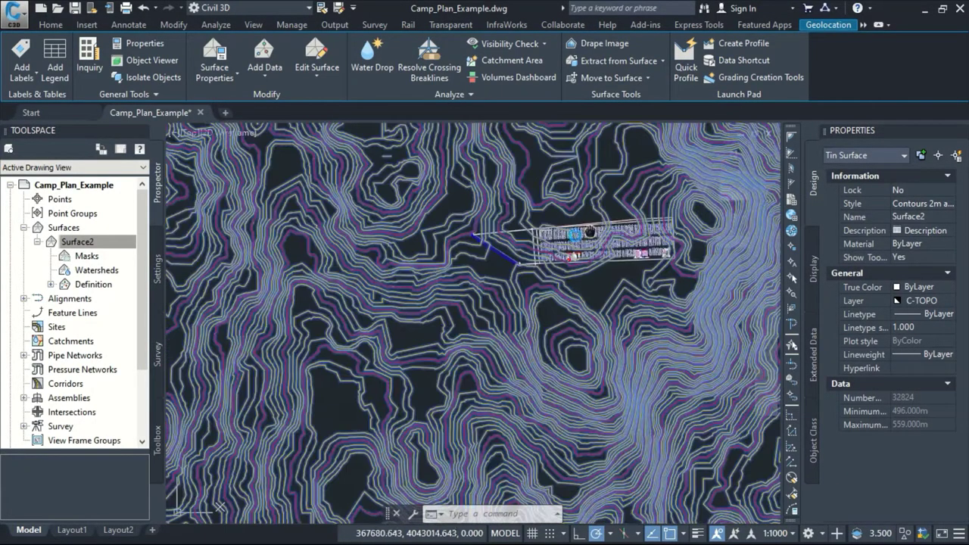
scroll(492, 258, "up", 4)
scroll(427, 245, "up", 4)
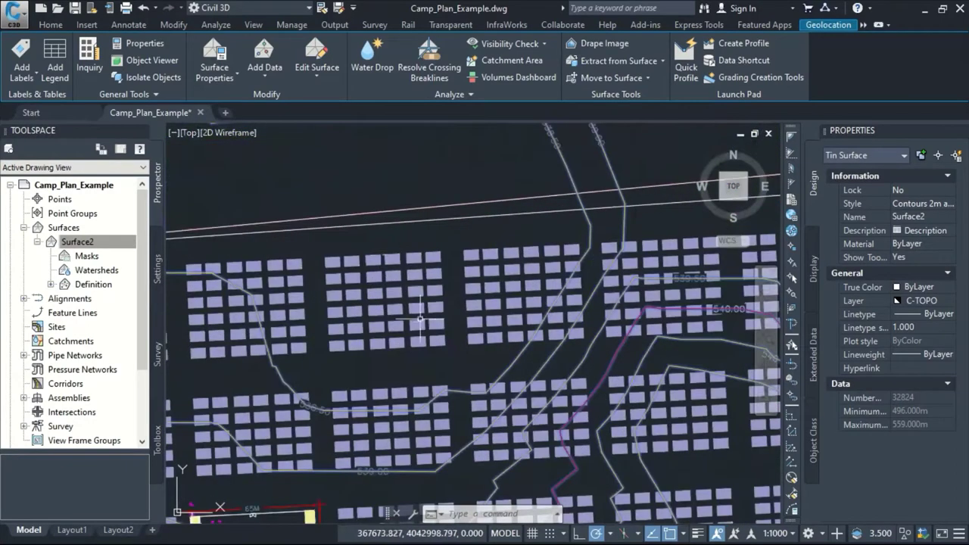
mouse_move(426, 246)
middle_mouse_down()
mouse_move(459, 240)
mouse_move(457, 273)
middle_mouse_up()
scroll(434, 226, "down", 2)
middle_click_drag(434, 220, 455, 240)
scroll(456, 242, "up", 2)
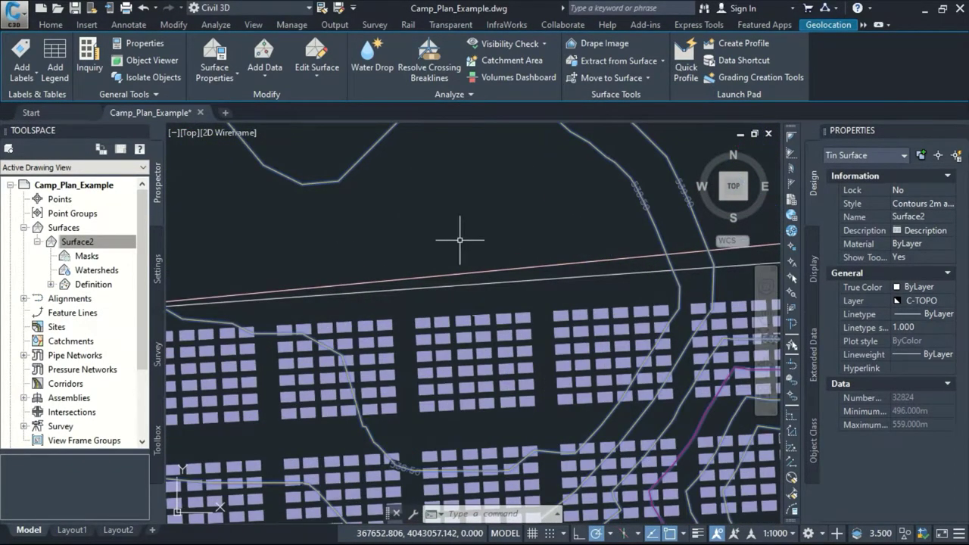
scroll(459, 240, "down", 4)
middle_click_drag(489, 283, 428, 255)
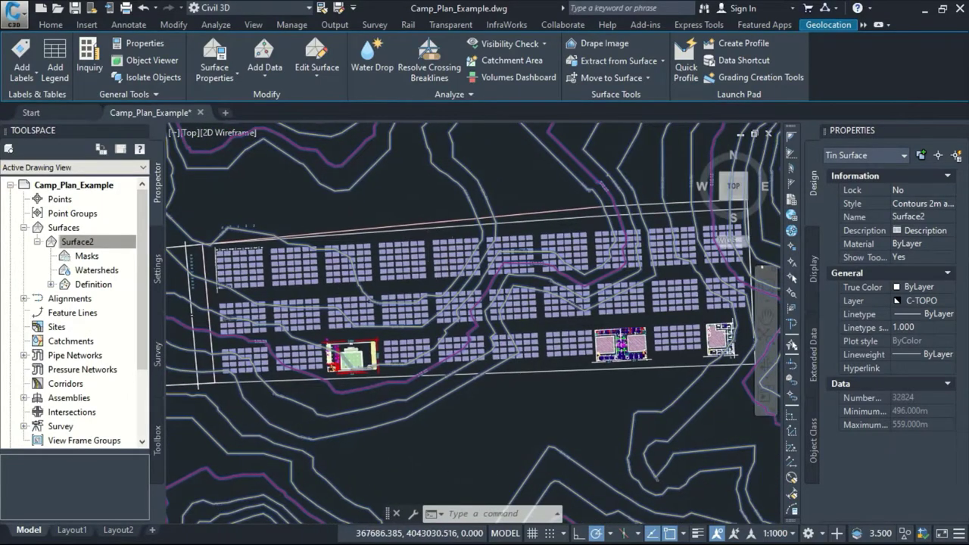
scroll(415, 228, "up", 4)
scroll(435, 229, "down", 3)
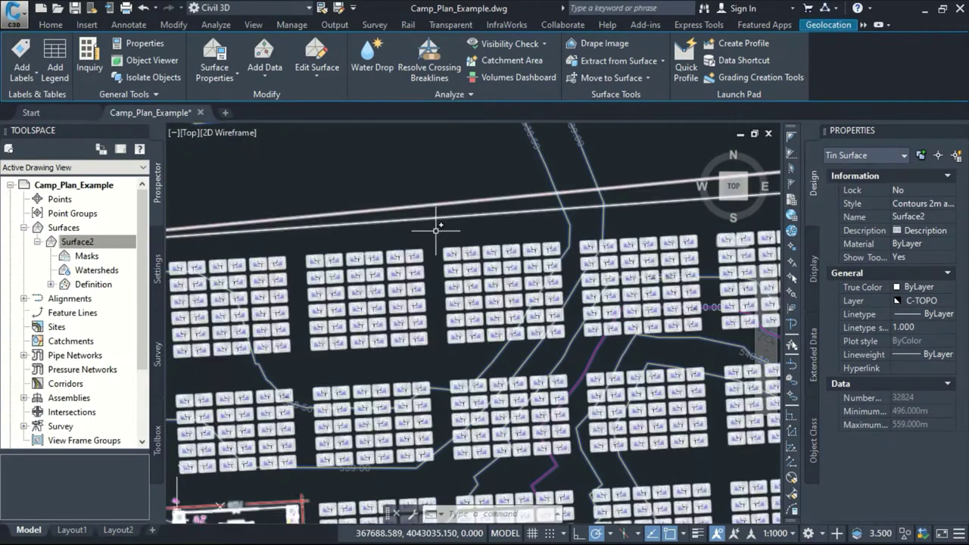
mouse_move(432, 230)
middle_mouse_down()
mouse_move(368, 222)
mouse_move(369, 206)
middle_mouse_up()
scroll(424, 220, "down", 2)
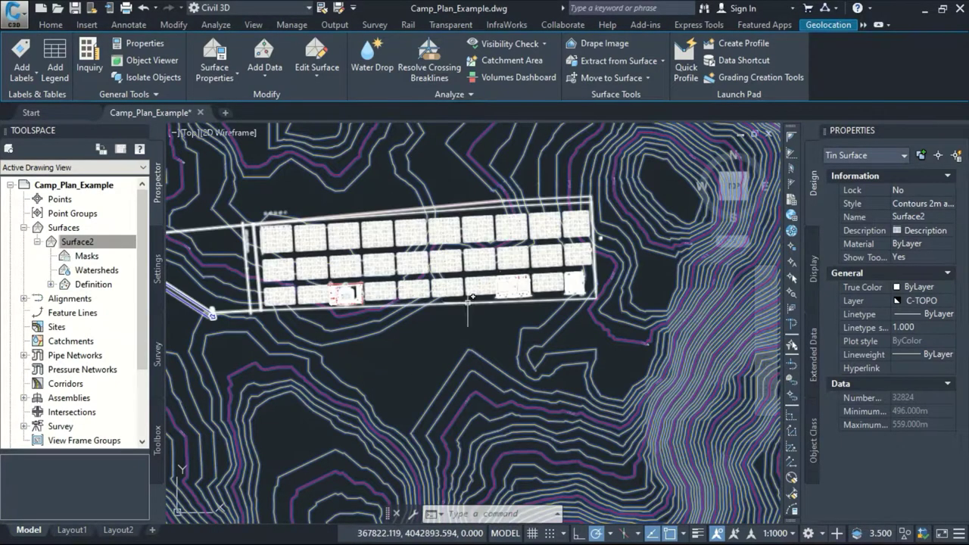
scroll(553, 266, "up", 2)
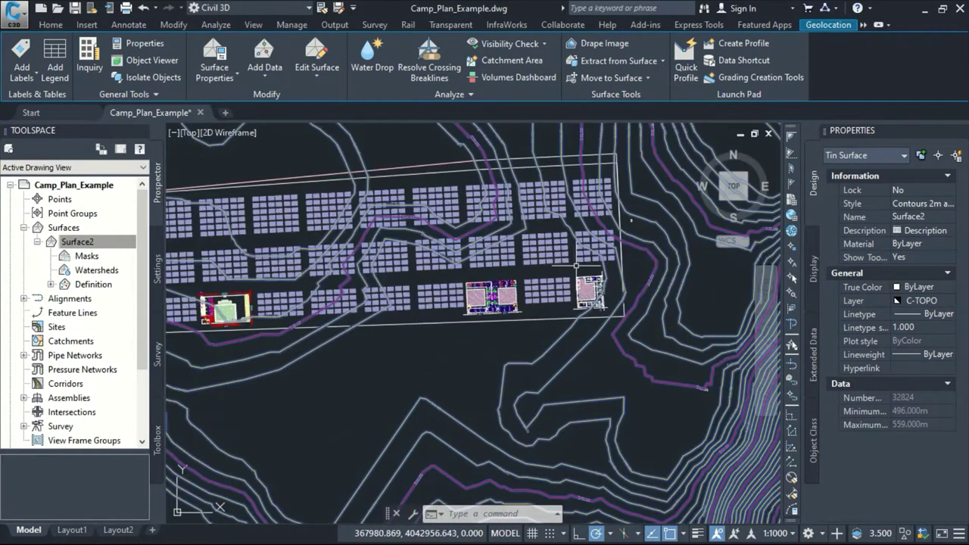
scroll(576, 265, "up", 5)
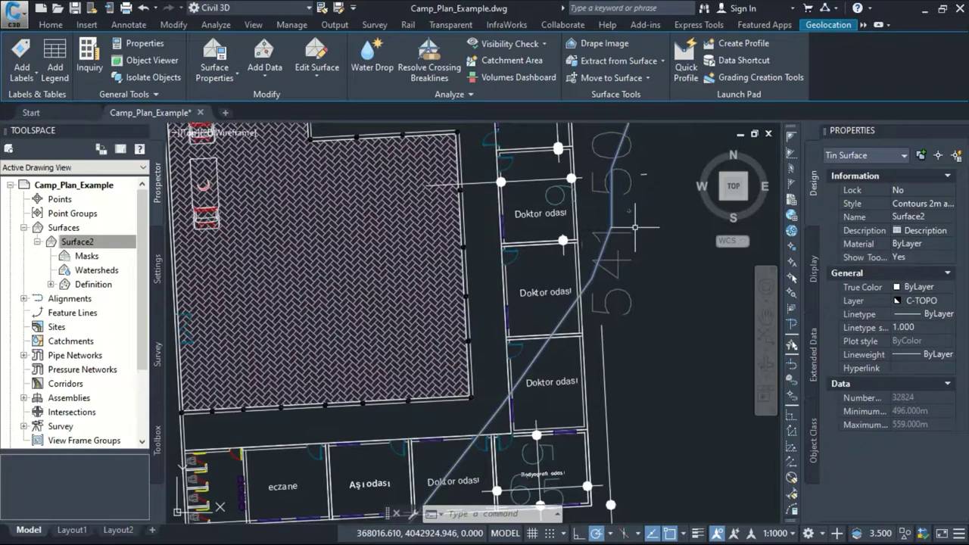
scroll(634, 227, "down", 6)
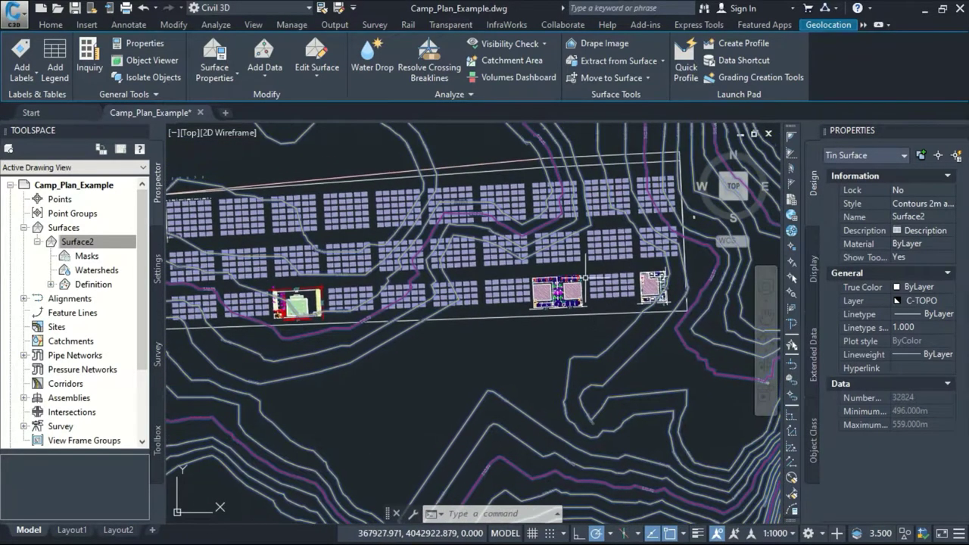
scroll(585, 277, "down", 2)
scroll(471, 265, "up", 2)
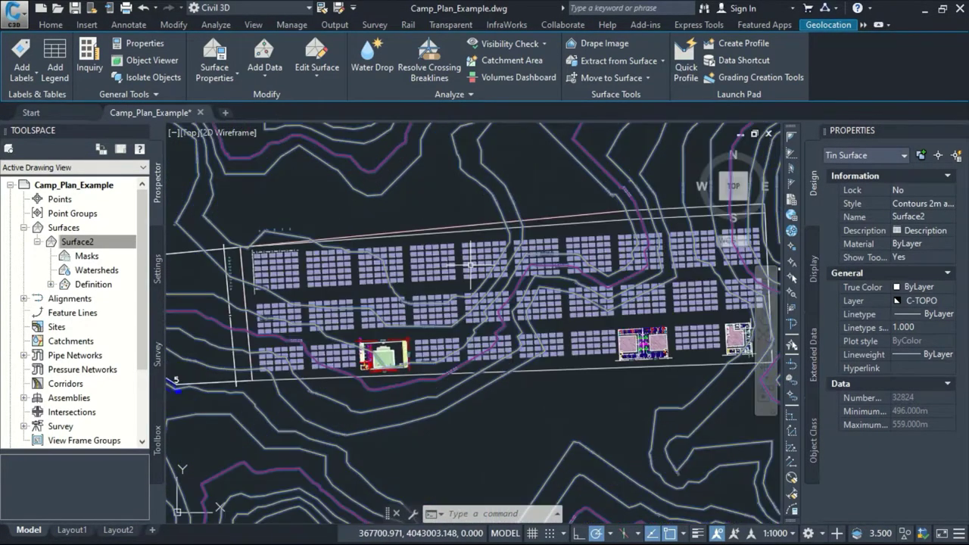
middle_click_drag(472, 265, 437, 243)
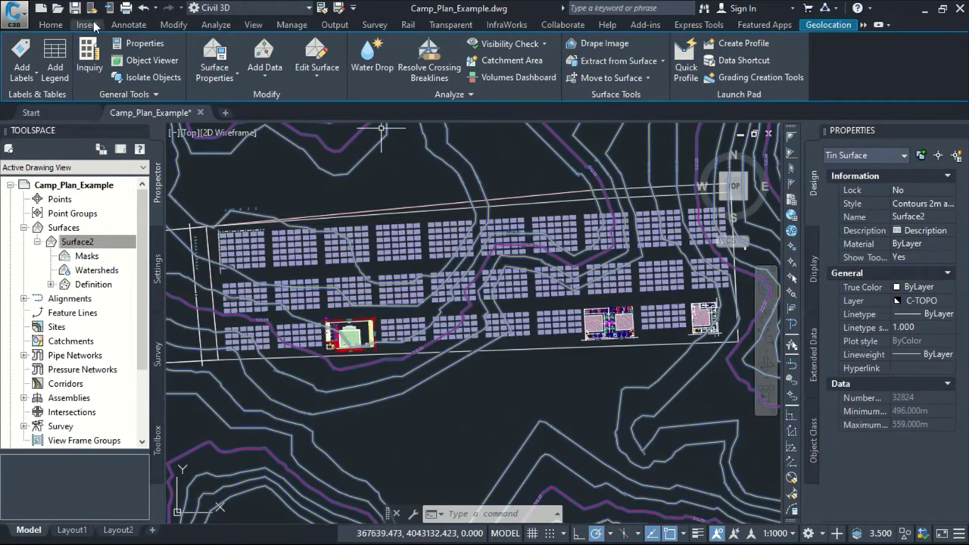
Step: Draw a line segment from just inside the north boundary to the first east-west corridor, between the fourth and fifth block columns from the west
left_click(61, 27)
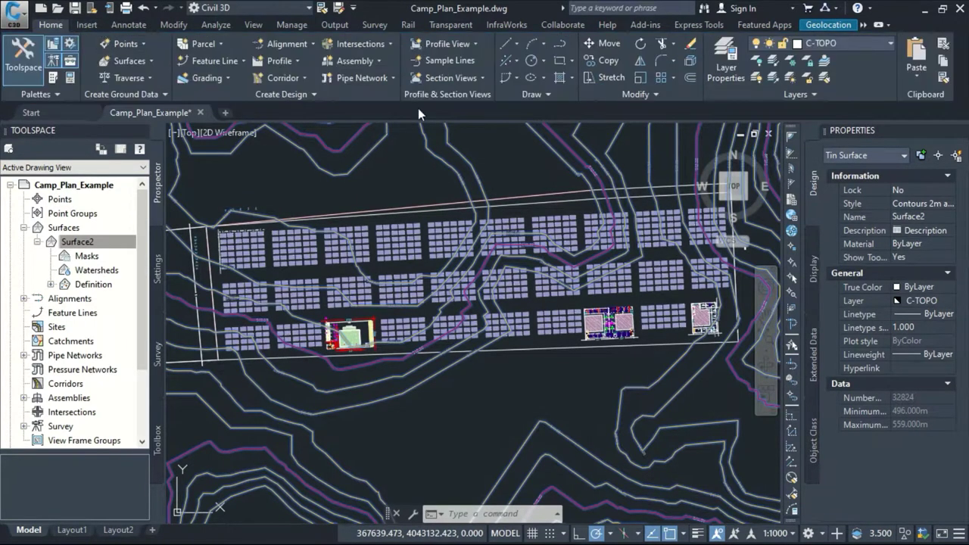
left_click(515, 44)
left_click(531, 69)
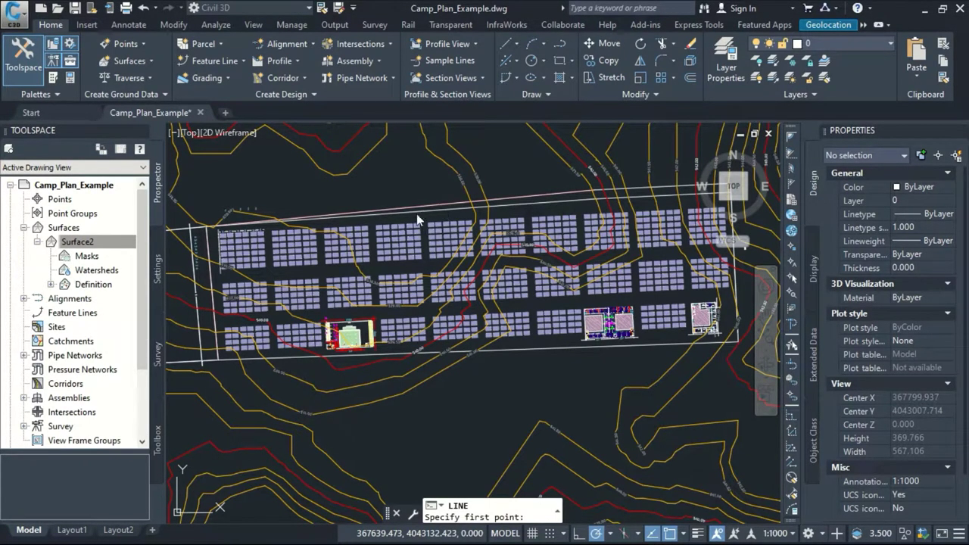
scroll(467, 204, "up", 4)
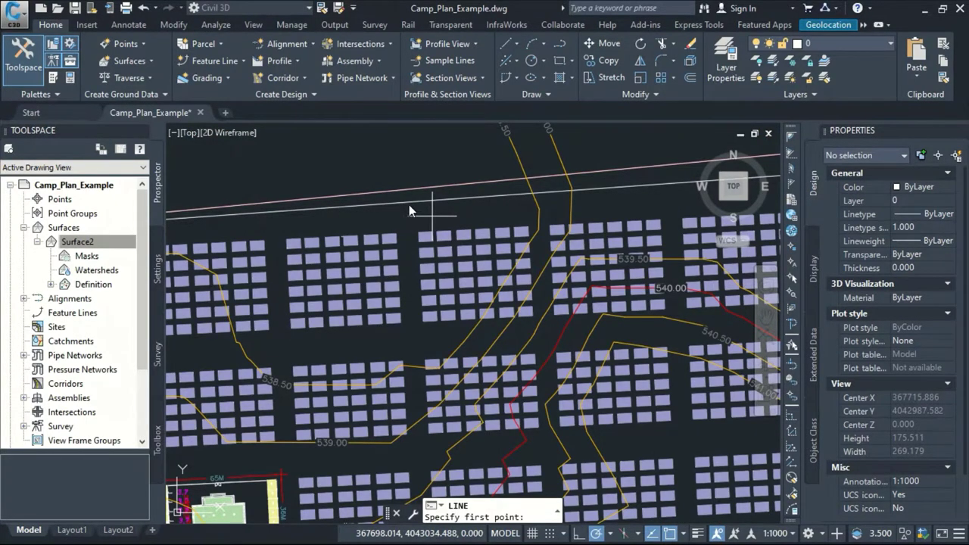
scroll(409, 205, "down", 6)
scroll(406, 206, "up", 10)
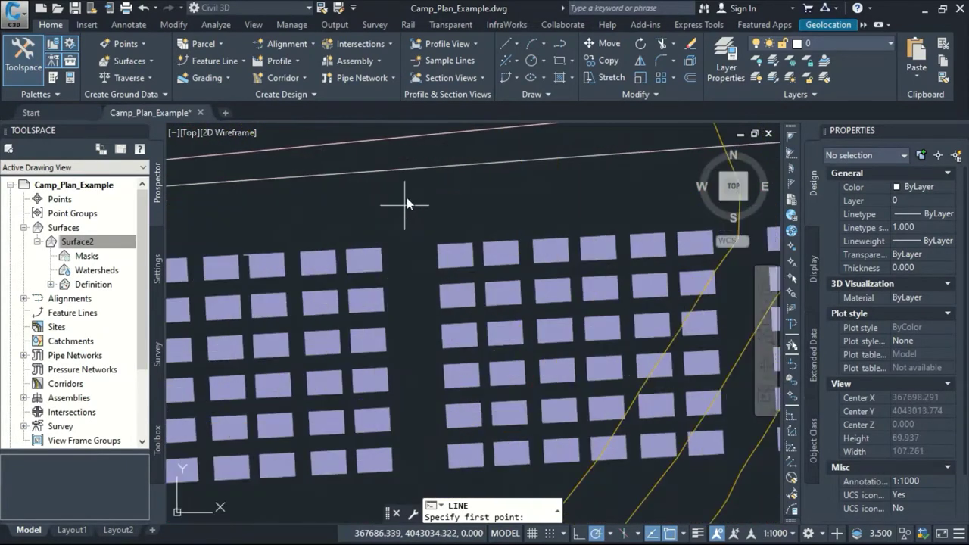
left_click(404, 185)
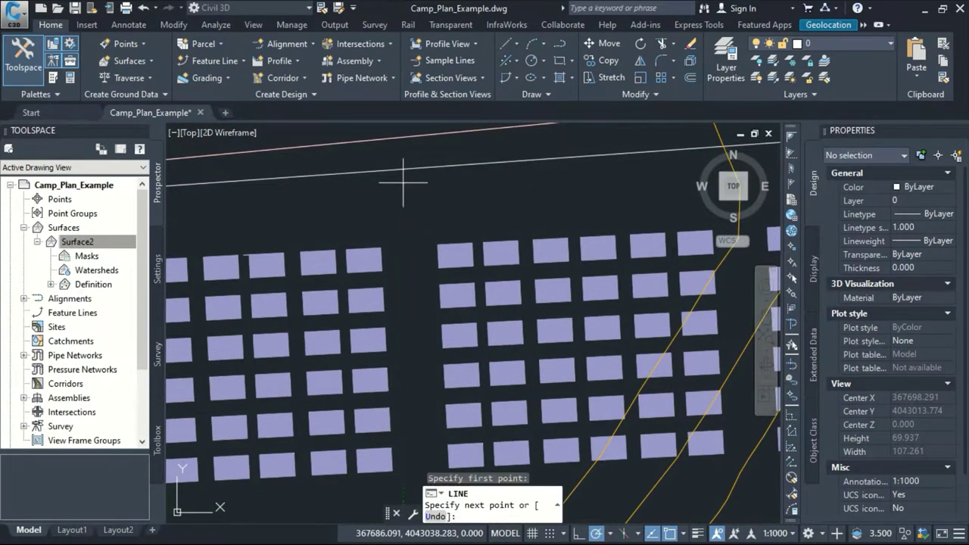
scroll(401, 326, "down", 4)
middle_click_drag(401, 326, 409, 269)
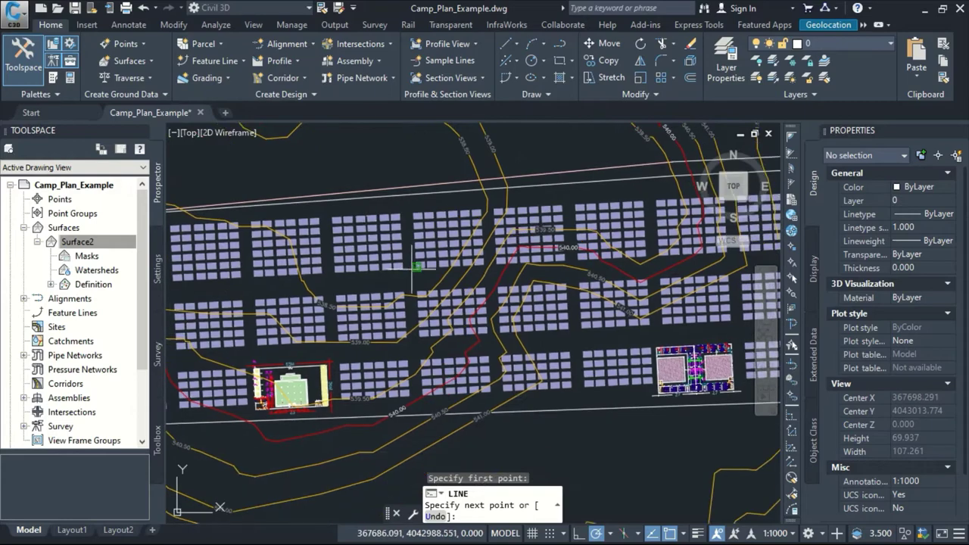
scroll(413, 266, "up", 4)
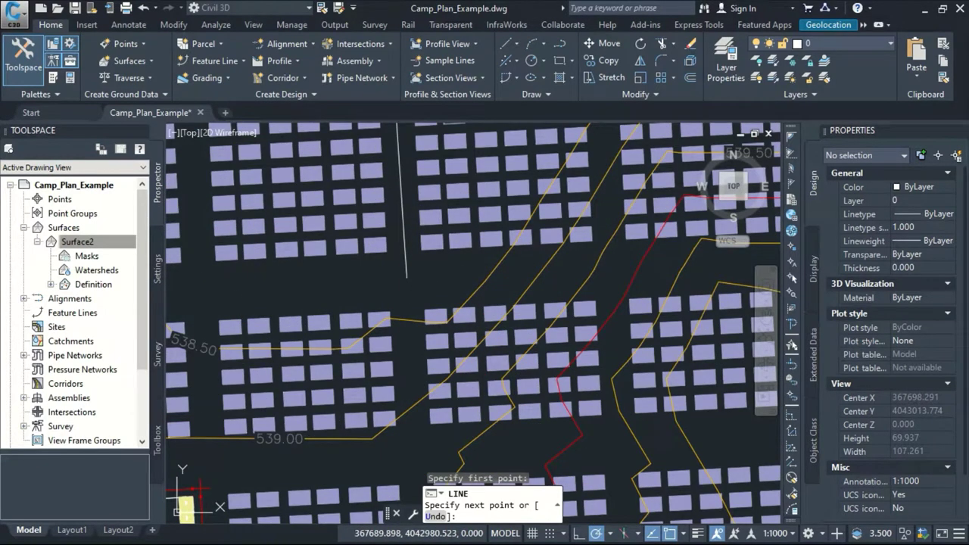
left_click(406, 277)
Step: Continue the line southward through the second east-west corridor to the southern end of the third block row, and finish it
scroll(401, 250, "down", 4)
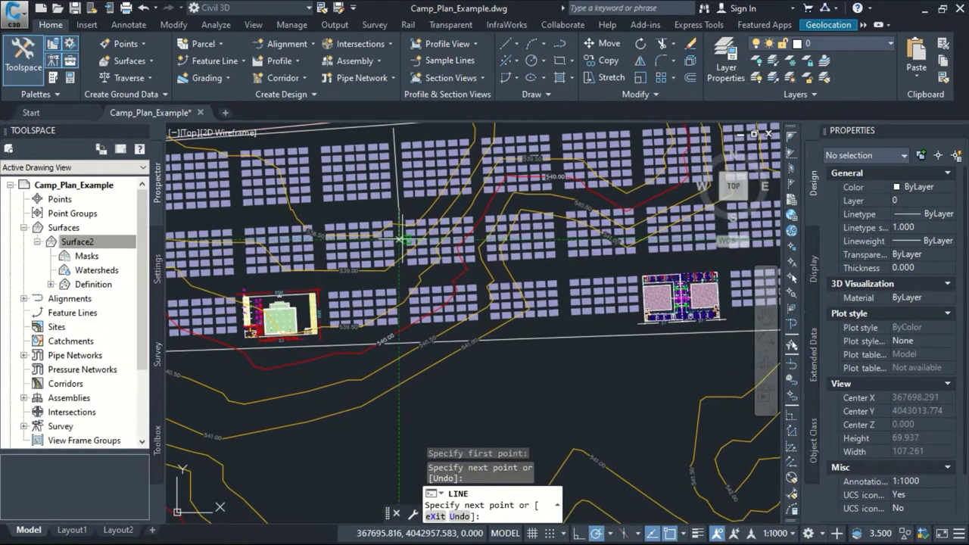
scroll(409, 286, "up", 3)
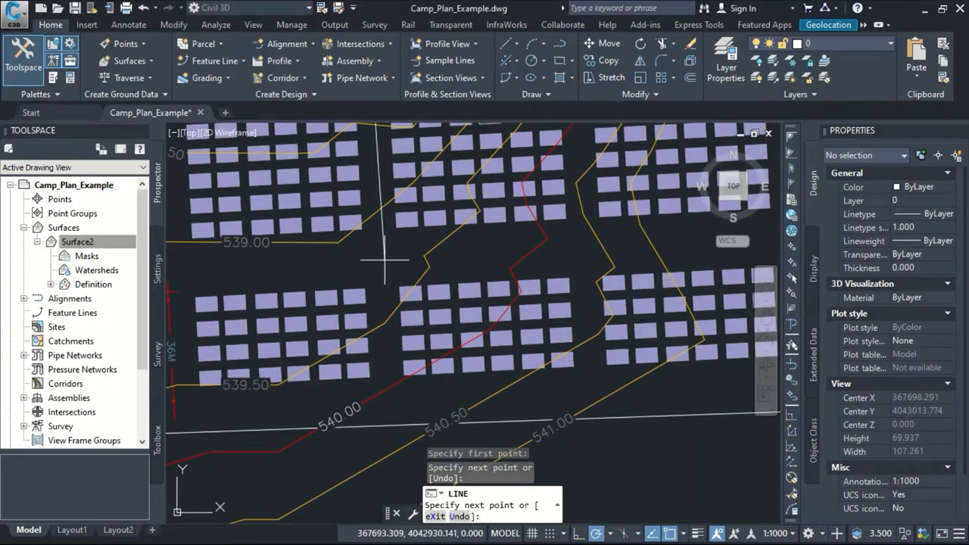
scroll(383, 262, "down", 3)
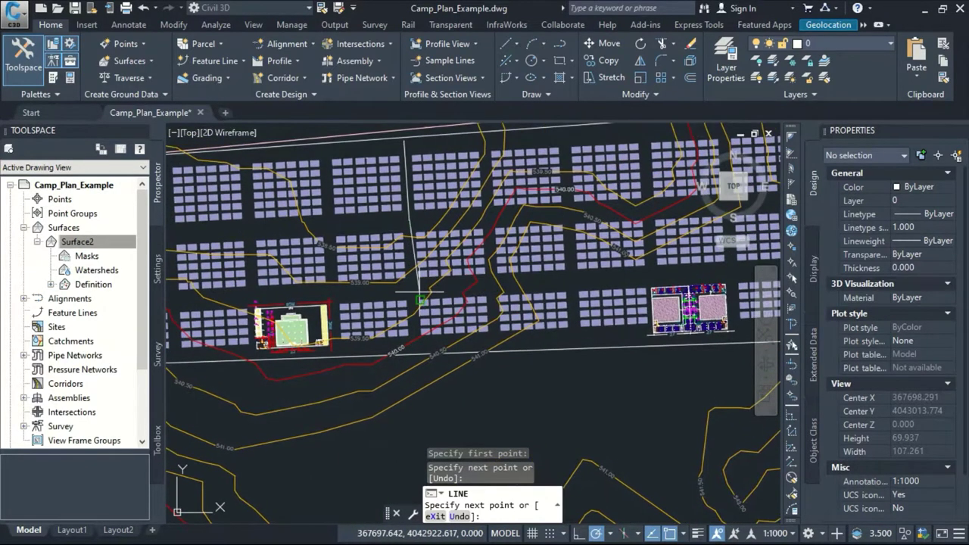
scroll(397, 288, "up", 3)
left_click(399, 284)
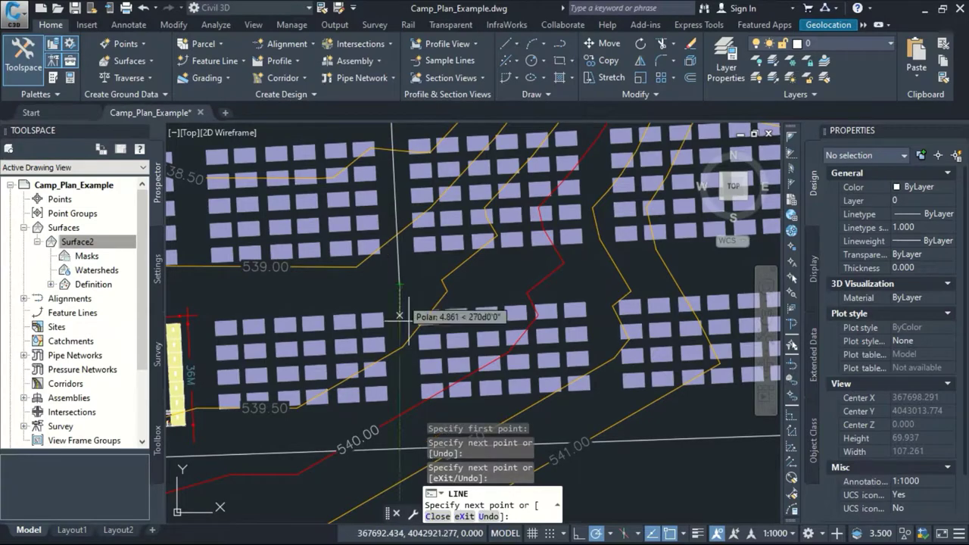
scroll(397, 273, "down", 4)
scroll(397, 267, "up", 5)
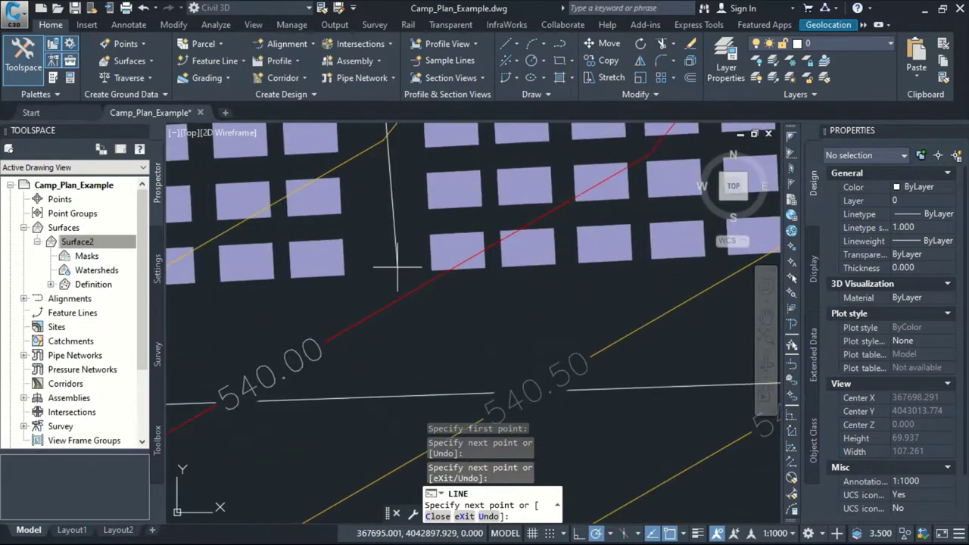
left_click(388, 226)
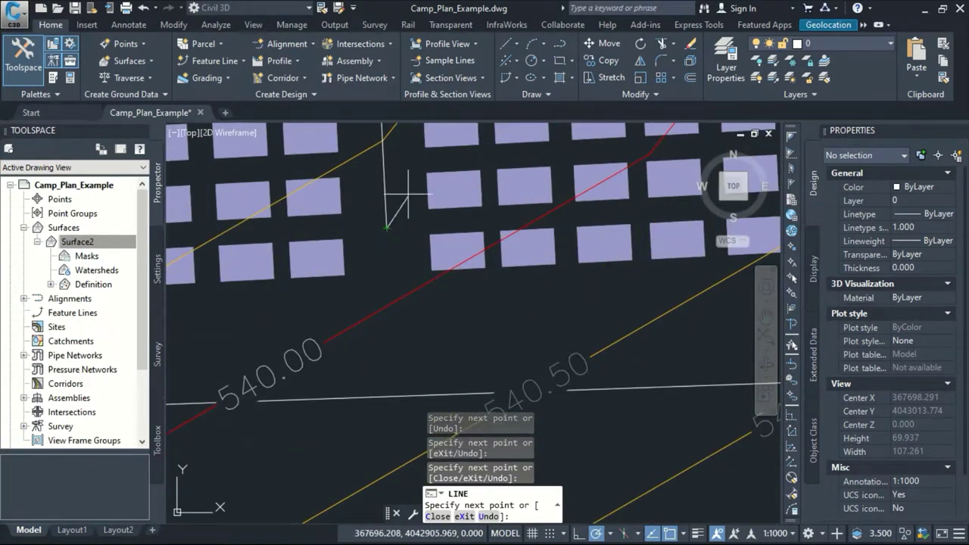
right_click(415, 195)
left_click(443, 201)
Step: Draw a line along the first east-west corridor from the north-south line eastward to the gap between the sixth and seventh block columns
scroll(436, 225, "down", 4)
scroll(435, 225, "up", 5)
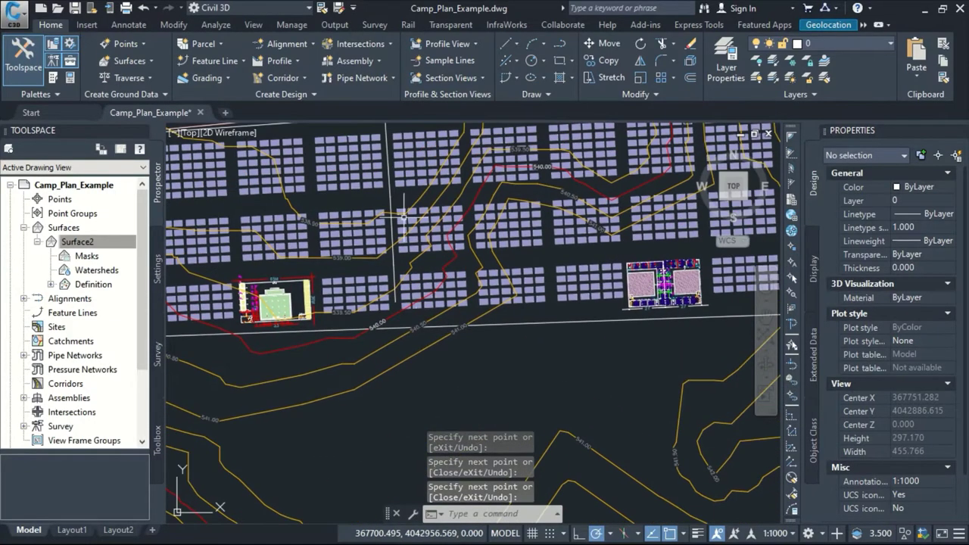
key("Return")
left_click(357, 198)
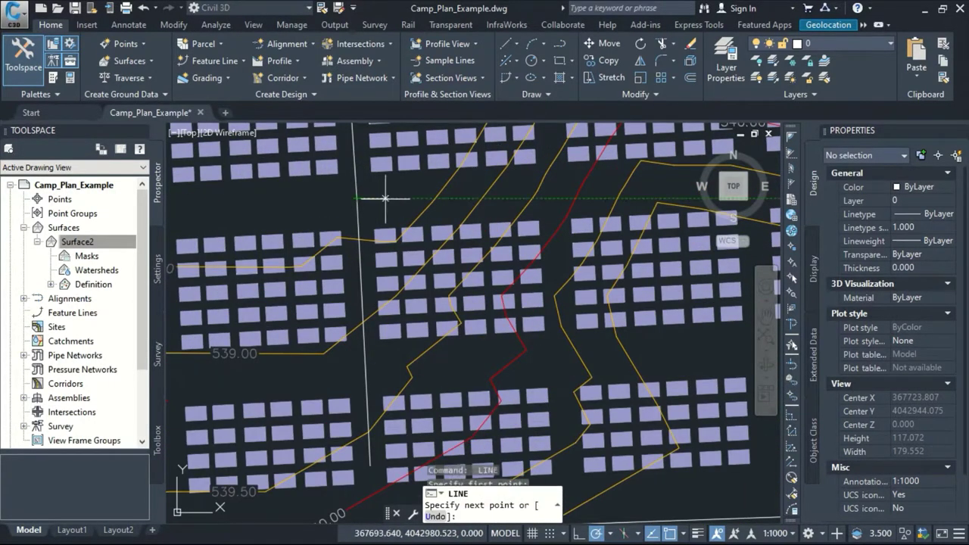
scroll(386, 199, "down", 5)
scroll(464, 180, "up", 6)
scroll(464, 185, "up", 2)
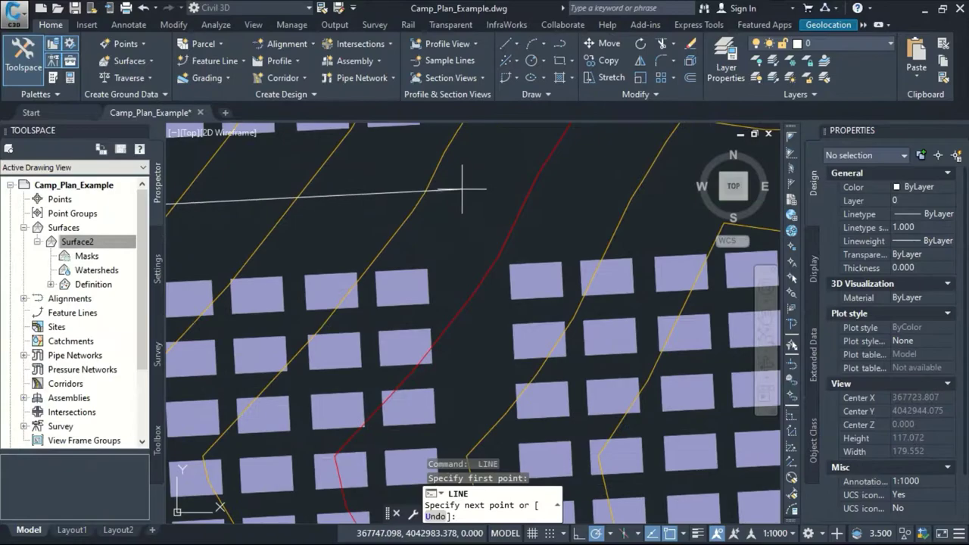
scroll(466, 190, "down", 5)
scroll(480, 221, "up", 6)
left_click(481, 221)
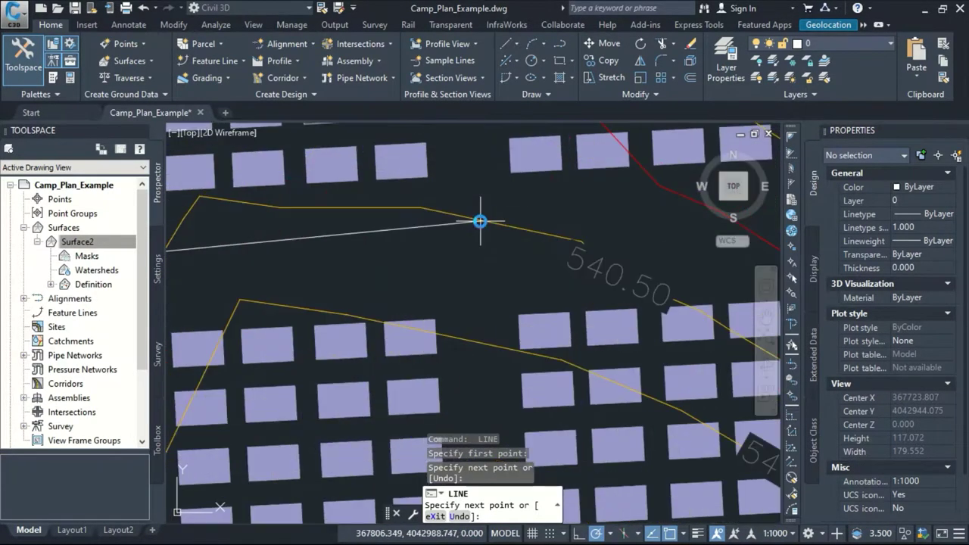
left_click(477, 243)
Step: Continue the line eastward along the corridor through each gap between block columns to the easternmost column, and finish it
scroll(477, 244, "down", 5)
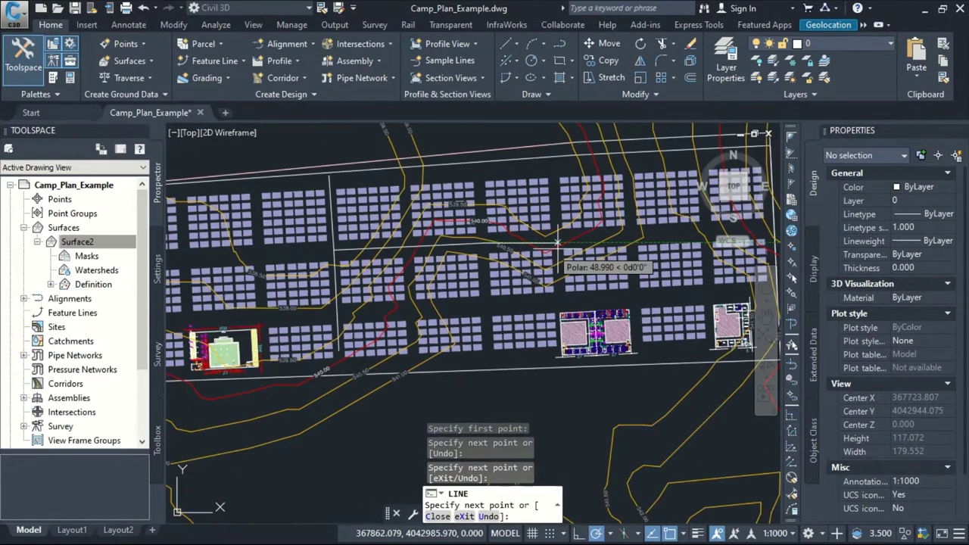
scroll(482, 250, "up", 3)
left_click(508, 252)
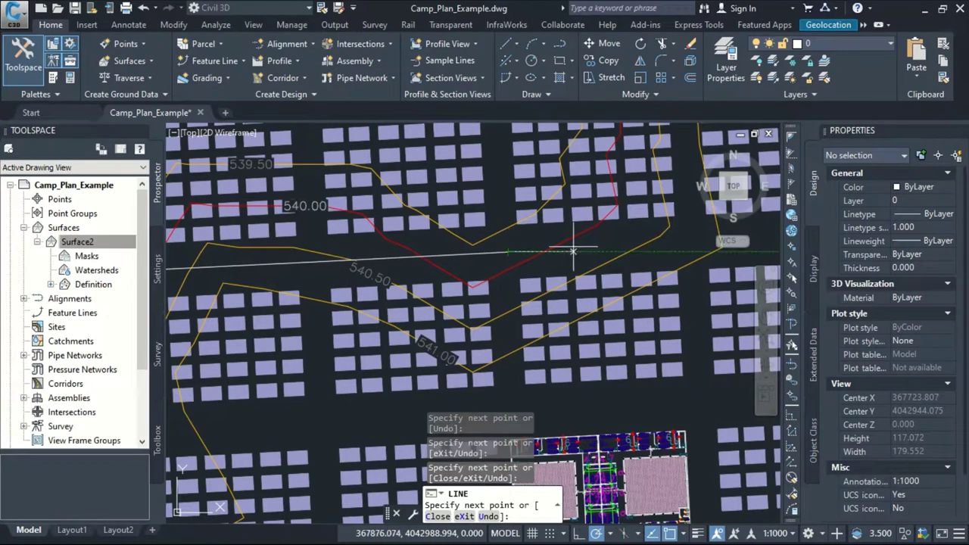
scroll(507, 255, "down", 3)
scroll(511, 249, "up", 4)
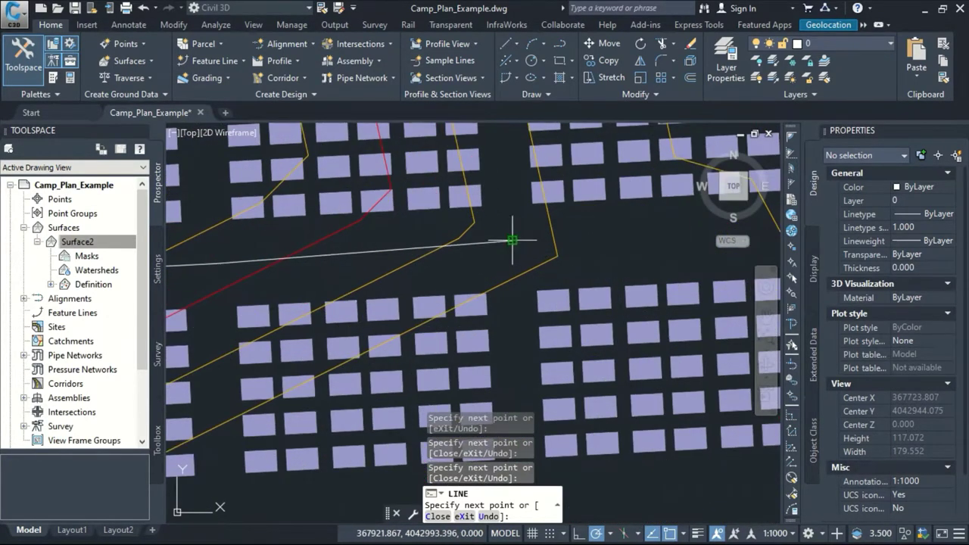
scroll(512, 240, "down", 4)
scroll(543, 251, "up", 4)
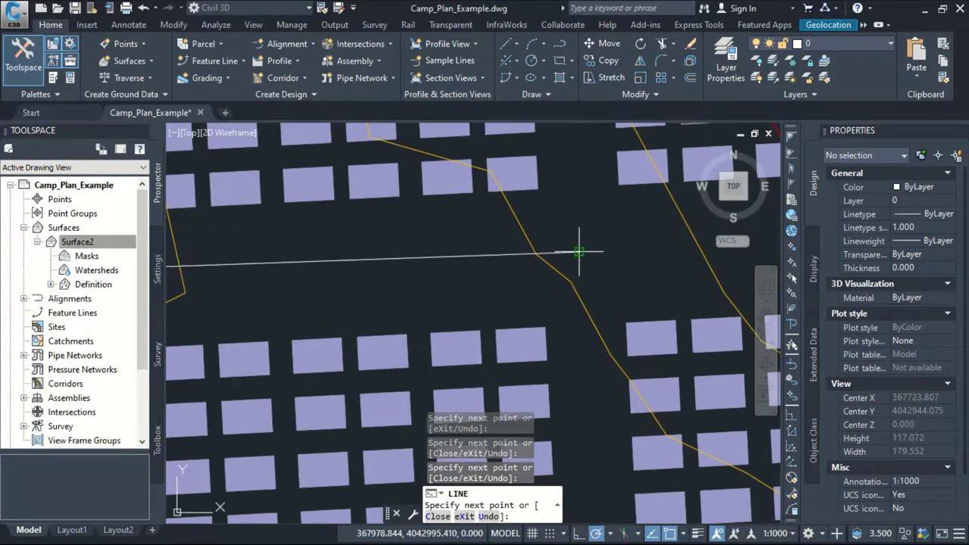
scroll(589, 246, "down", 4)
scroll(523, 265, "up", 4)
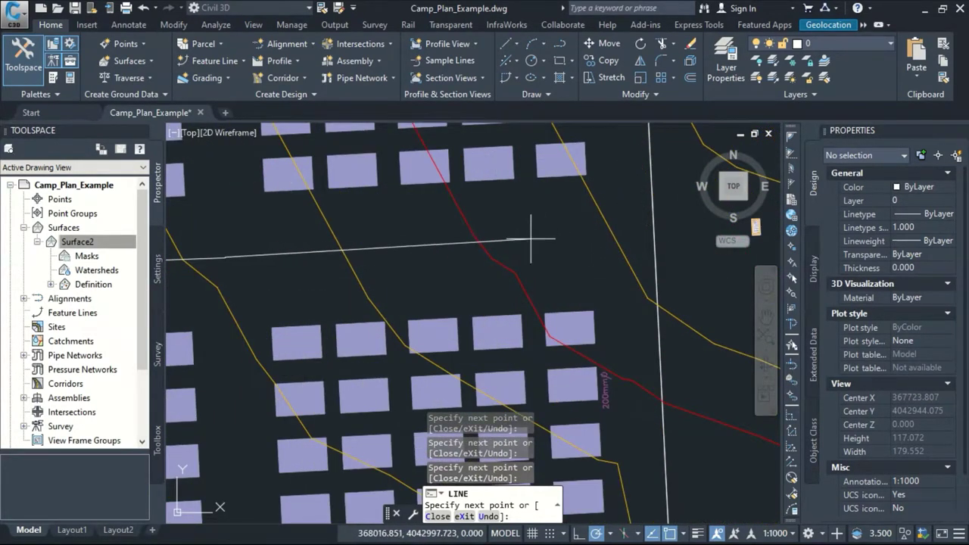
key("Return")
Step: Examine how the corridor lines and surface contours run across the camp's shelter blocks
scroll(555, 221, "down", 6)
middle_click_drag(562, 226, 583, 150)
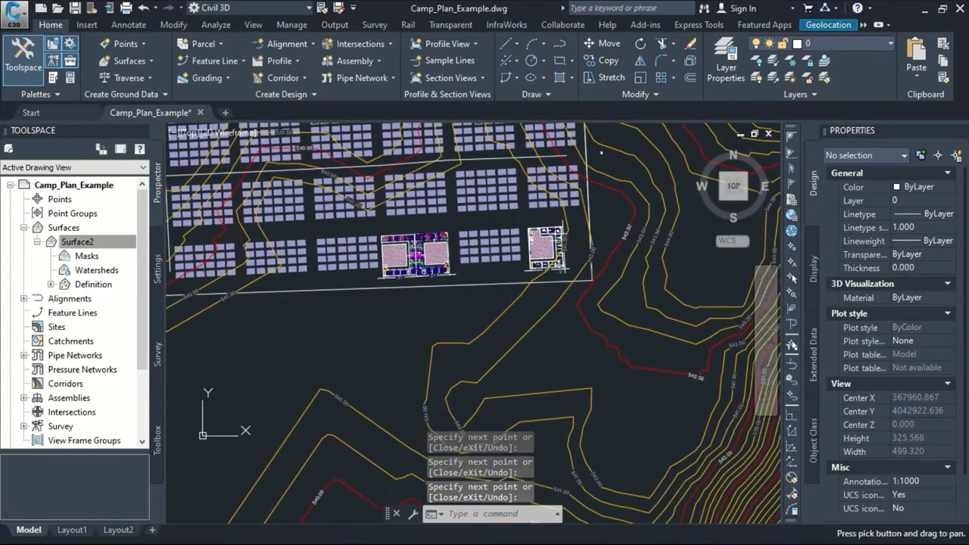
middle_click_drag(179, 224, 404, 262)
middle_click_drag(515, 248, 496, 274)
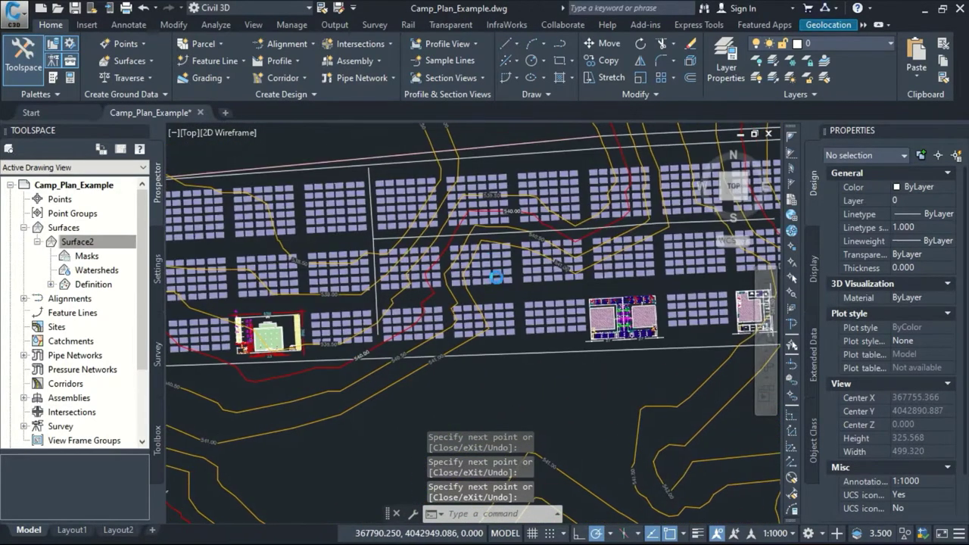
scroll(509, 221, "up", 4)
scroll(492, 239, "down", 2)
scroll(492, 239, "down", 6)
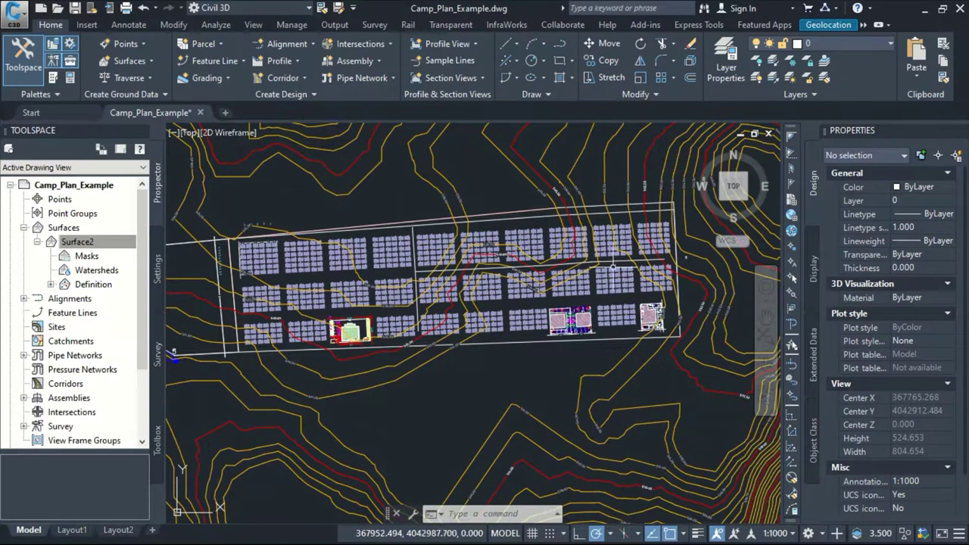
scroll(398, 287, "up", 6)
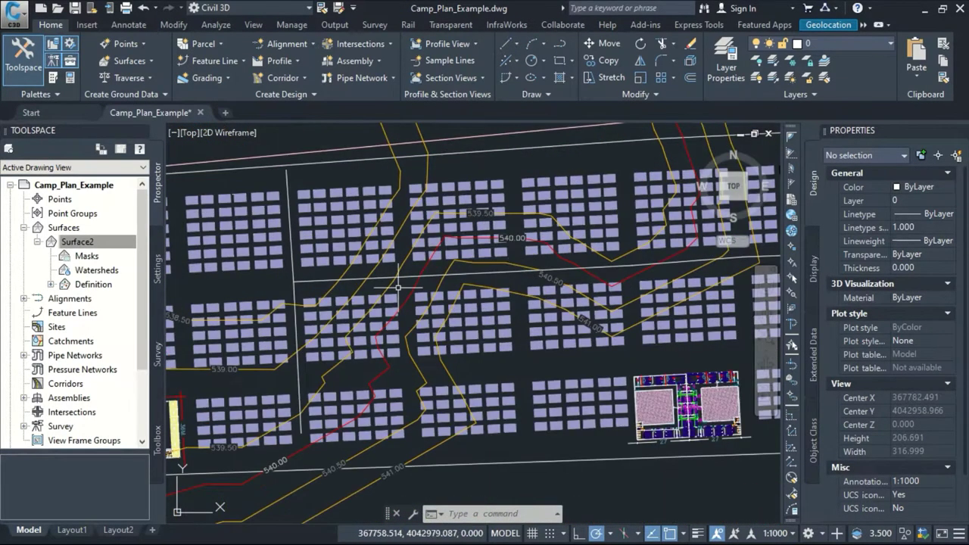
scroll(398, 288, "down", 3)
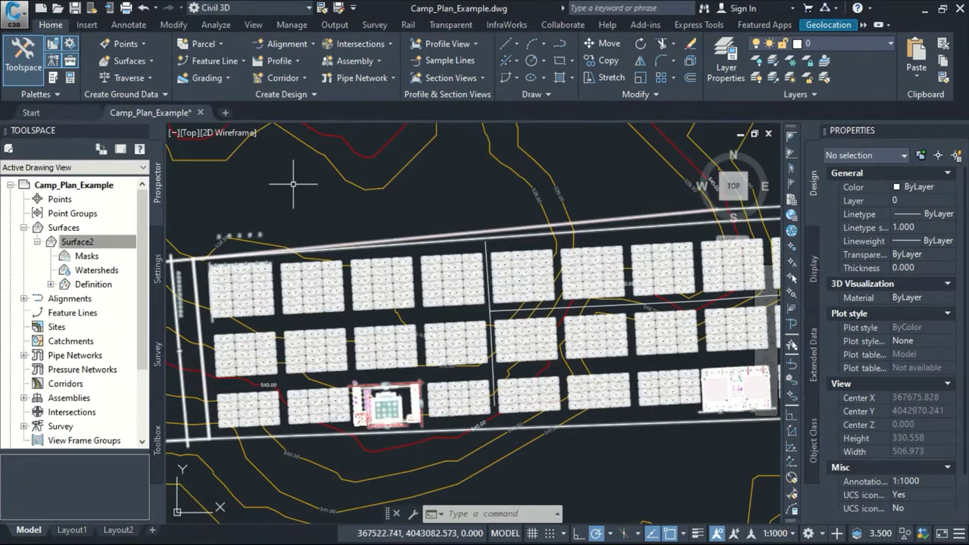
Step: Draw a line along the north side of the first block row, from just west of the north-south line to between the eighth and ninth columns
left_click(507, 43)
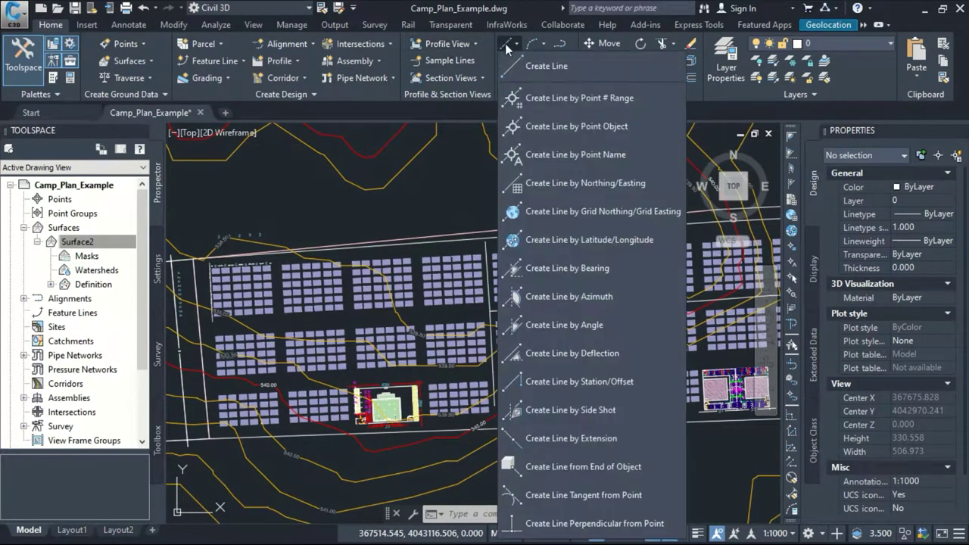
left_click(516, 67)
scroll(338, 268, "up", 6)
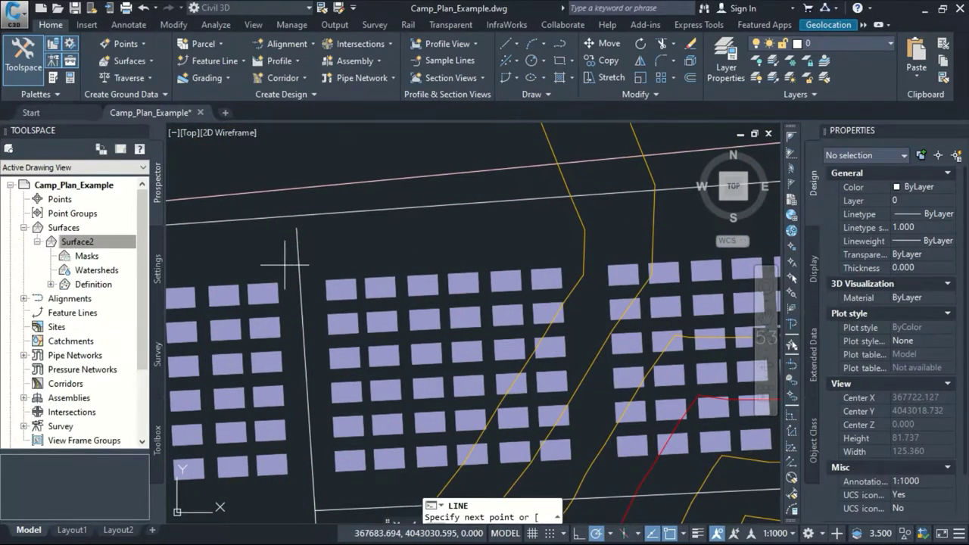
scroll(402, 262, "down", 6)
middle_click_drag(497, 260, 348, 253)
scroll(521, 250, "up", 2)
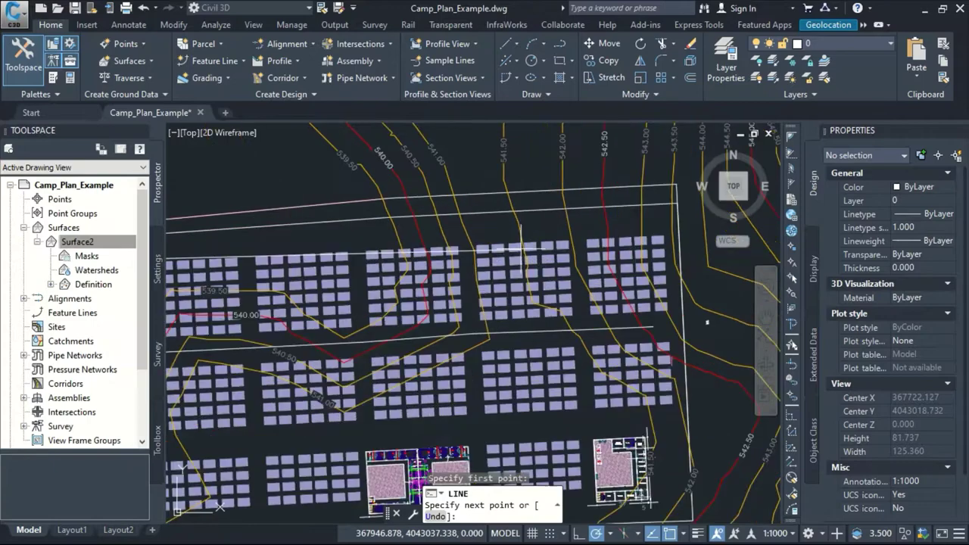
scroll(447, 234, "up", 2)
scroll(429, 243, "down", 2)
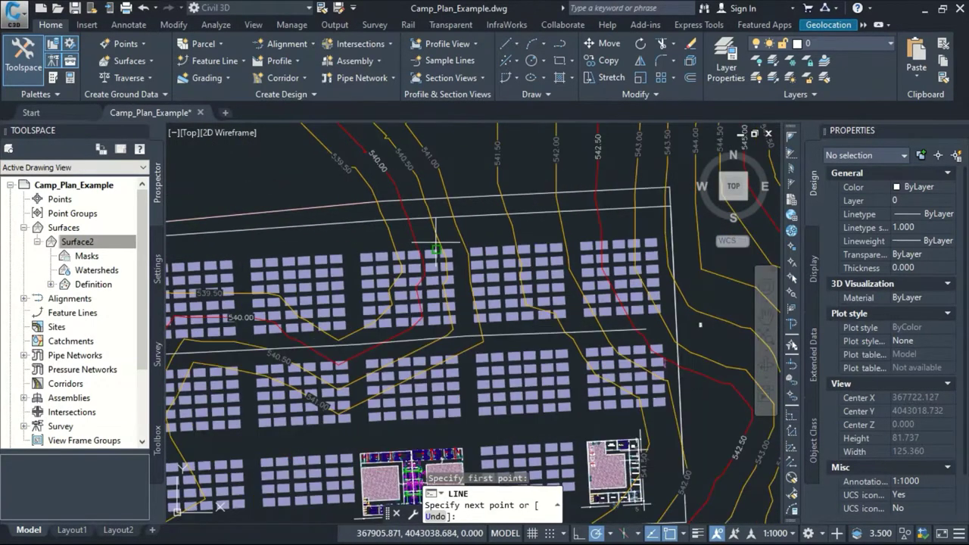
scroll(436, 244, "up", 1)
scroll(454, 243, "up", 2)
scroll(473, 244, "up", 2)
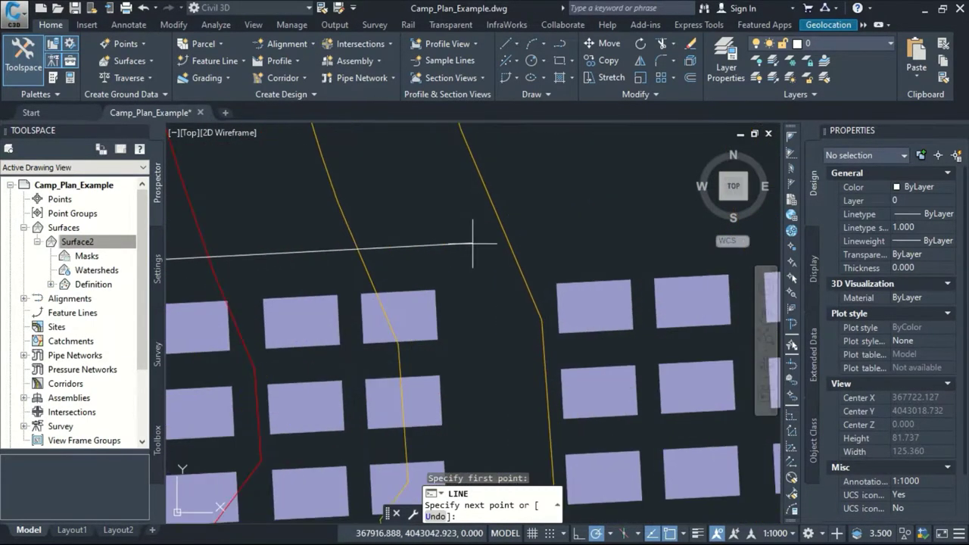
left_click(506, 240)
key("Return")
Step: Trim the overhang of the northern line west of the north-south line
scroll(482, 296, "down", 6)
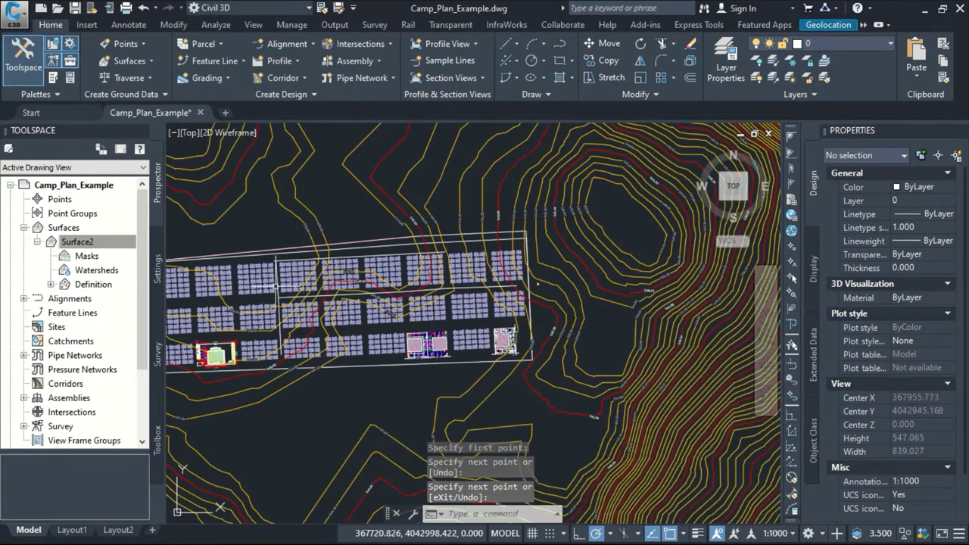
middle_click_drag(275, 287, 541, 271)
scroll(539, 253, "up", 9)
middle_click_drag(621, 225, 555, 261)
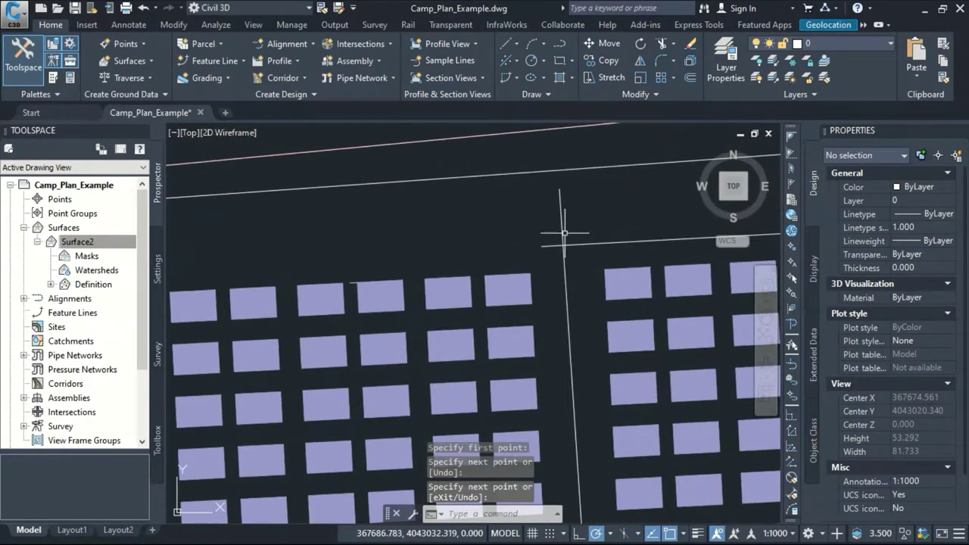
type("tr")
key("Return")
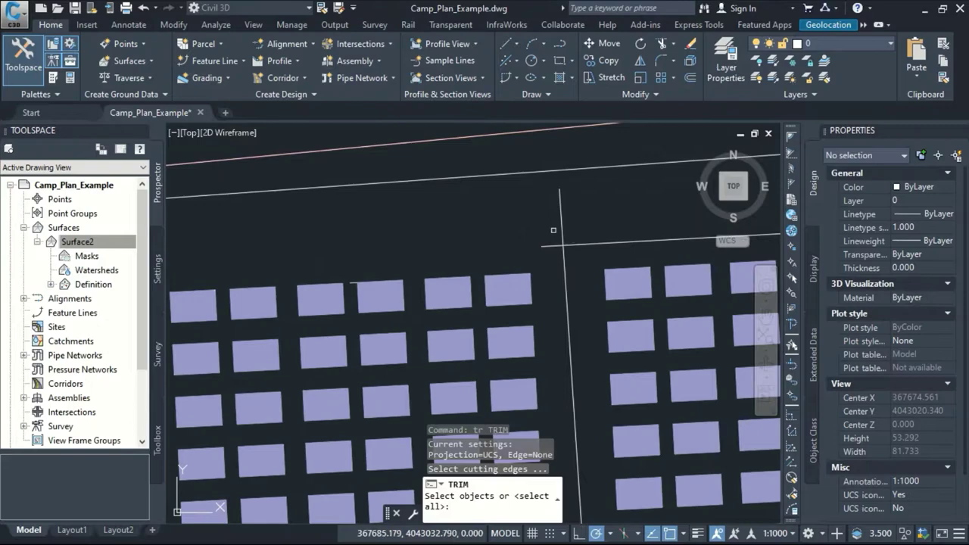
key("Return")
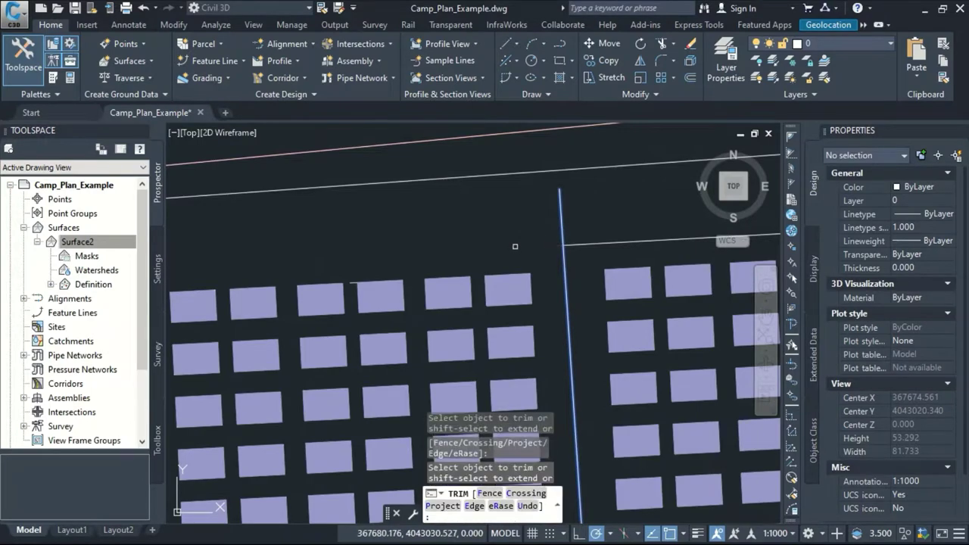
Step: Draw a line from the trimmed end westward along the north side of the first block row to between the second and third block columns
type("1")
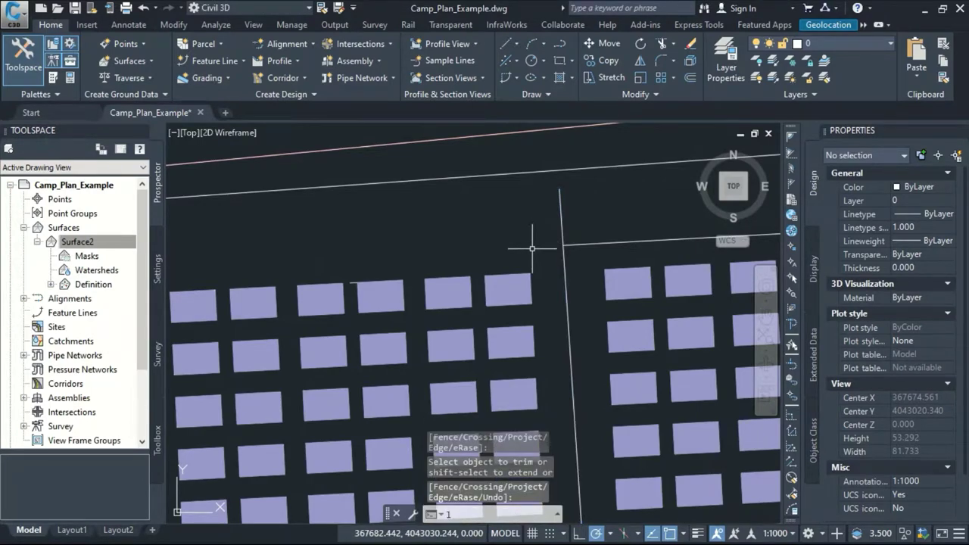
key("Return")
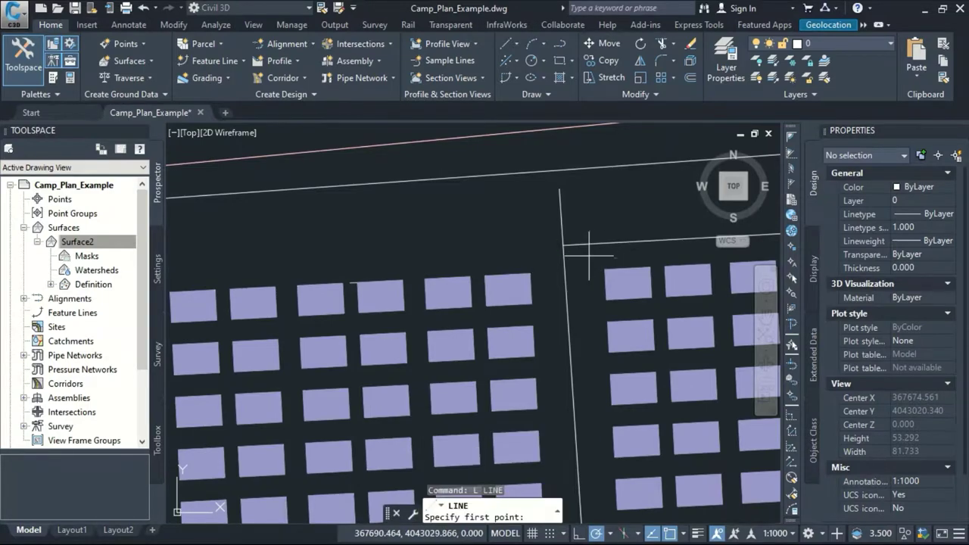
left_click(563, 242)
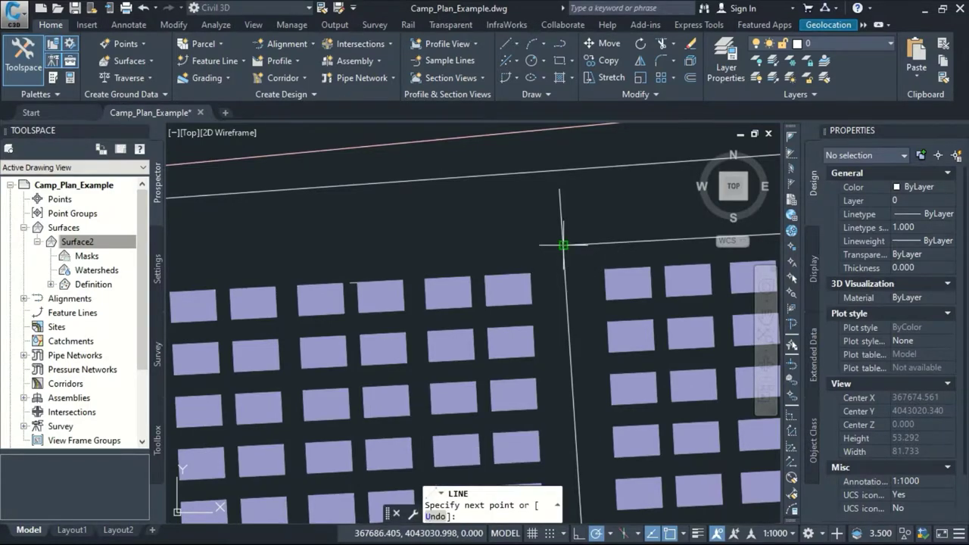
scroll(568, 242, "down", 6)
scroll(540, 261, "up", 4)
scroll(574, 259, "down", 2)
middle_click_drag(574, 259, 368, 276)
left_click(415, 266)
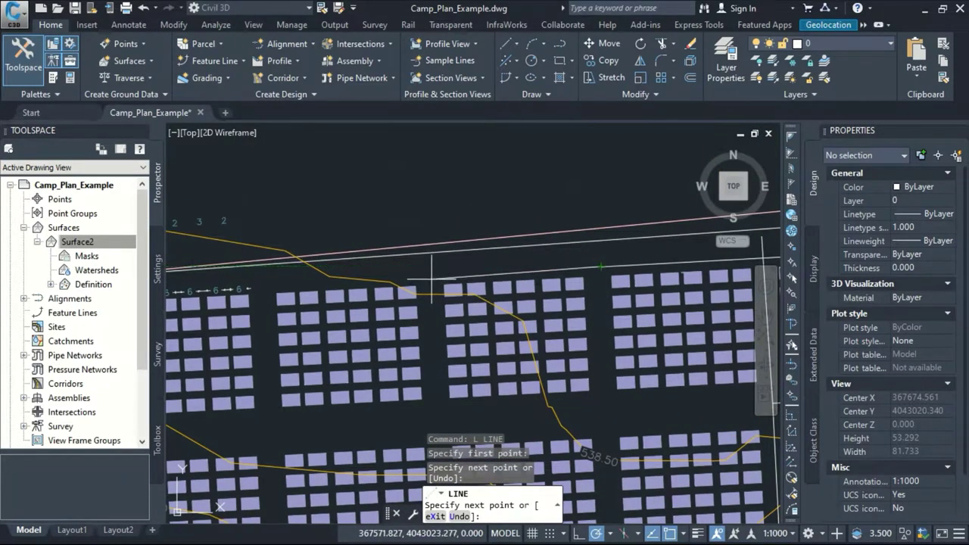
scroll(432, 274, "up", 2)
left_click(428, 273)
Step: Continue the line westward through the gap between the first two block columns to the north-west block's western end, and finish it
scroll(353, 294, "down", 2)
middle_click_drag(337, 307, 573, 306)
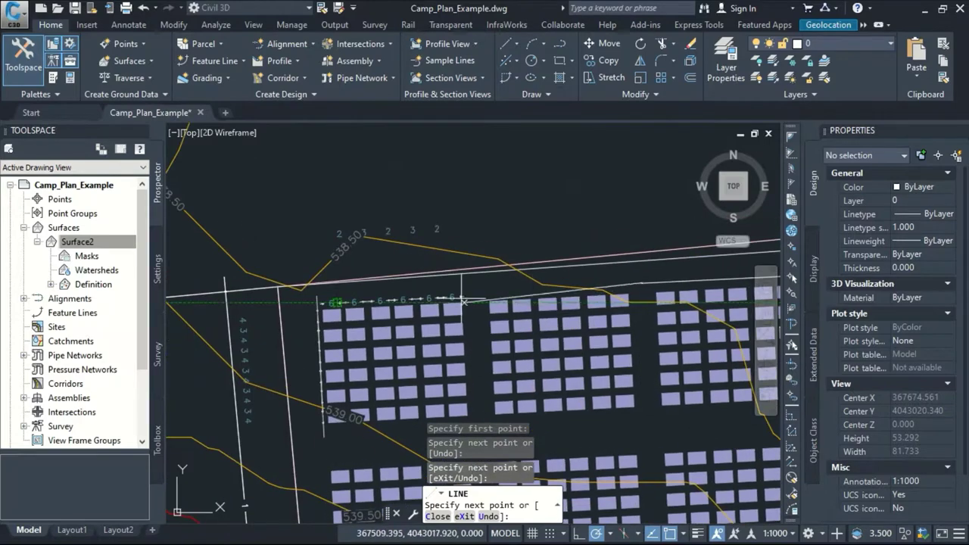
scroll(464, 290, "up", 4)
left_click(489, 278)
scroll(405, 289, "down", 2)
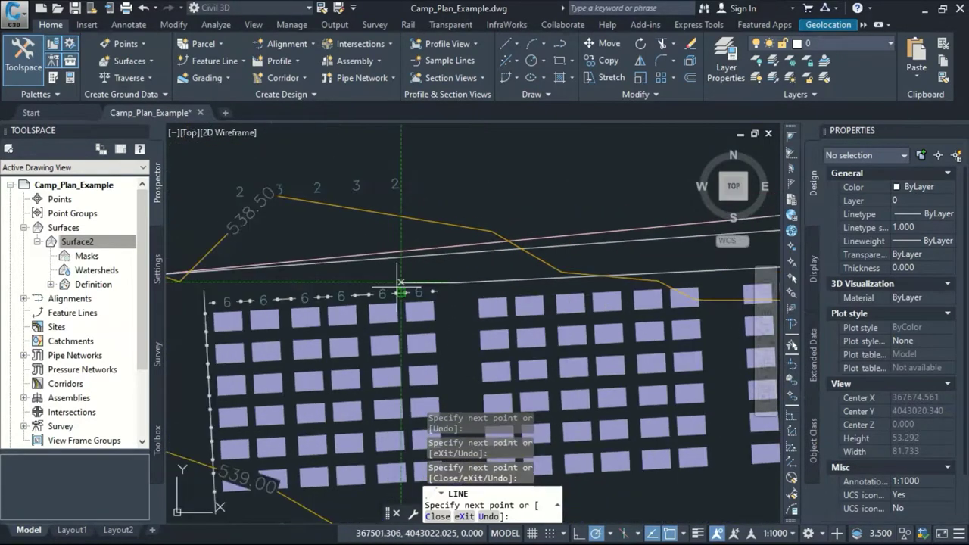
middle_click_drag(368, 287, 559, 276)
scroll(459, 282, "up", 4)
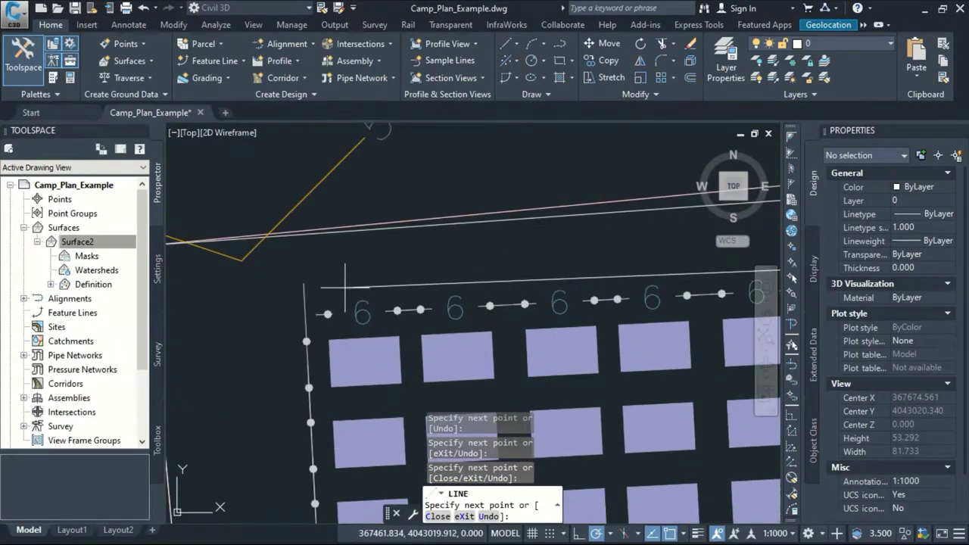
left_click(346, 289)
key("Return")
scroll(368, 305, "down", 10)
middle_click_drag(503, 347, 390, 271)
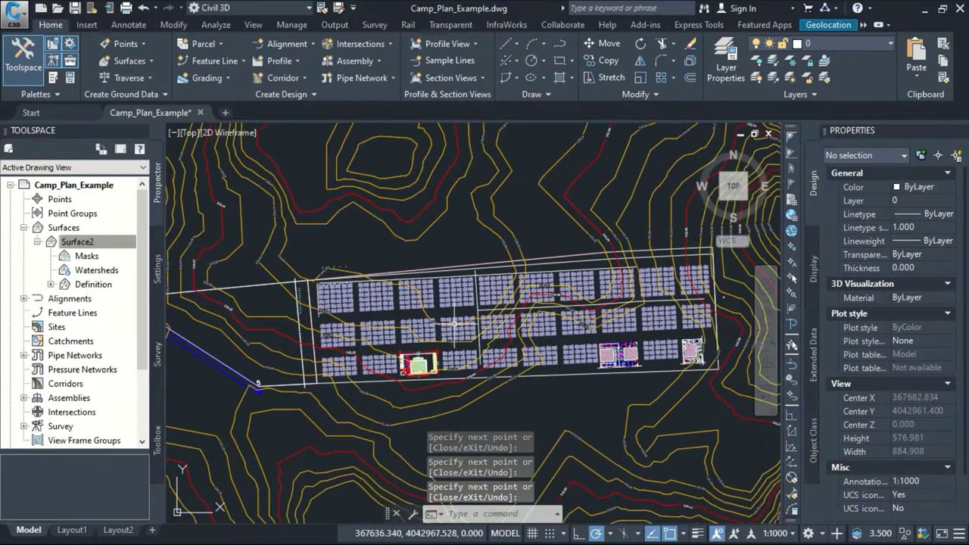
Step: Draw a line between the first and second block columns, from the northern line south to the corridor between the first and second rows
scroll(327, 297, "up", 4)
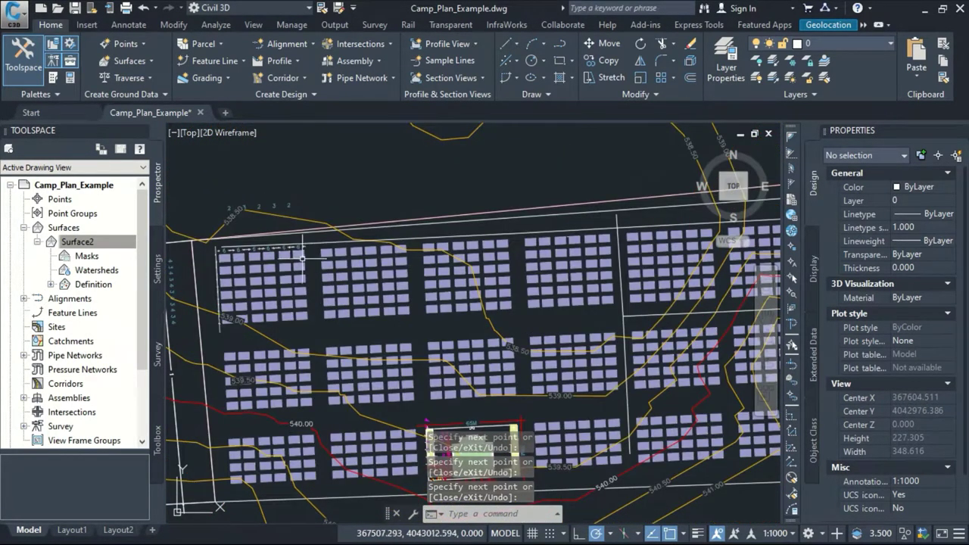
left_click(506, 45)
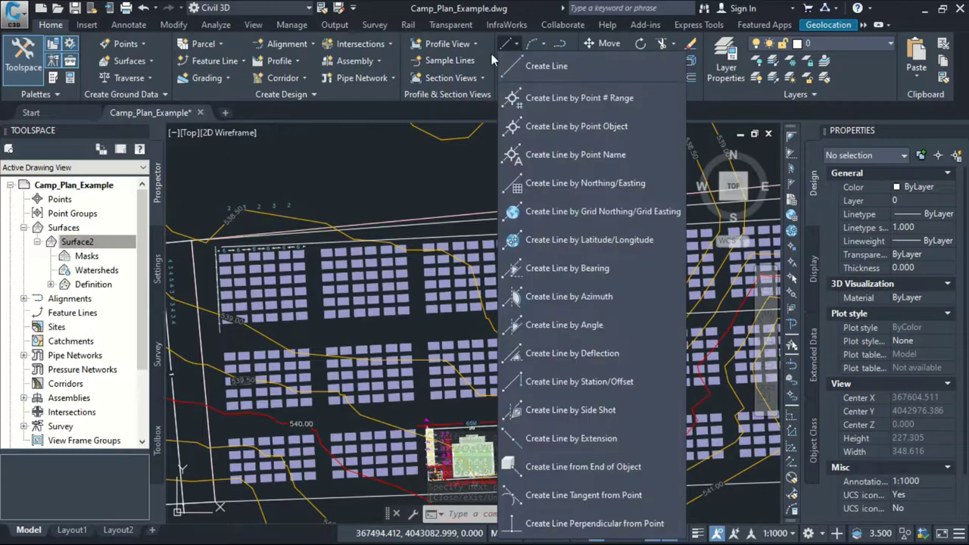
left_click(531, 66)
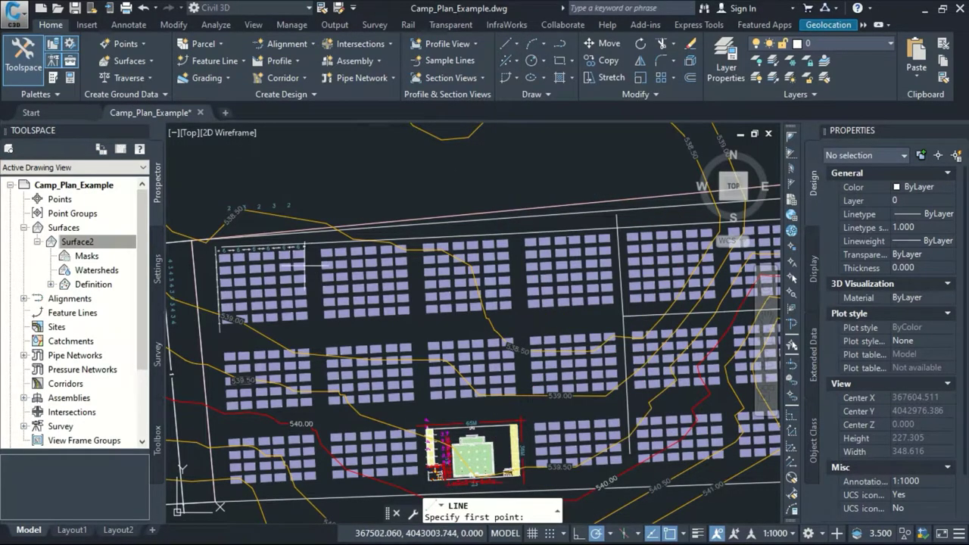
left_click(312, 243)
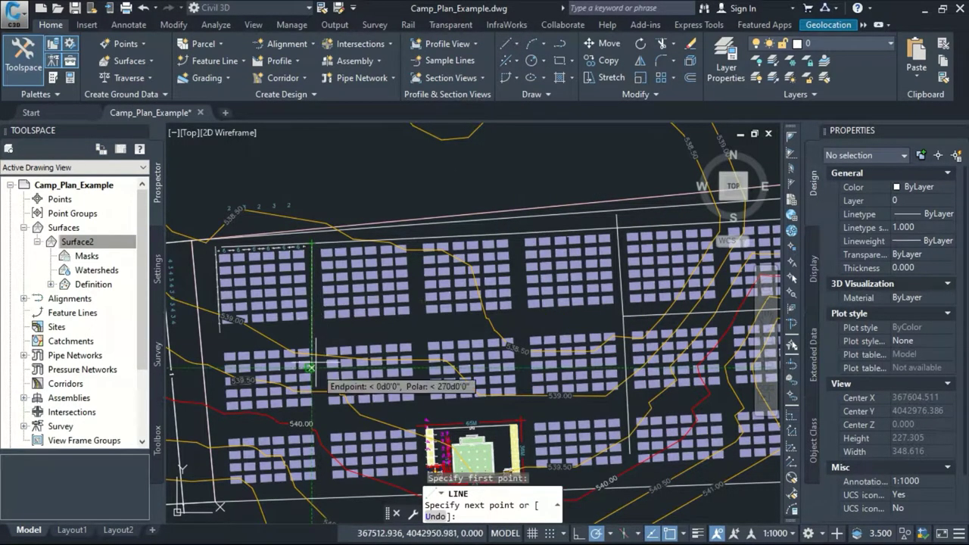
scroll(321, 339, "up", 2)
left_click(321, 340)
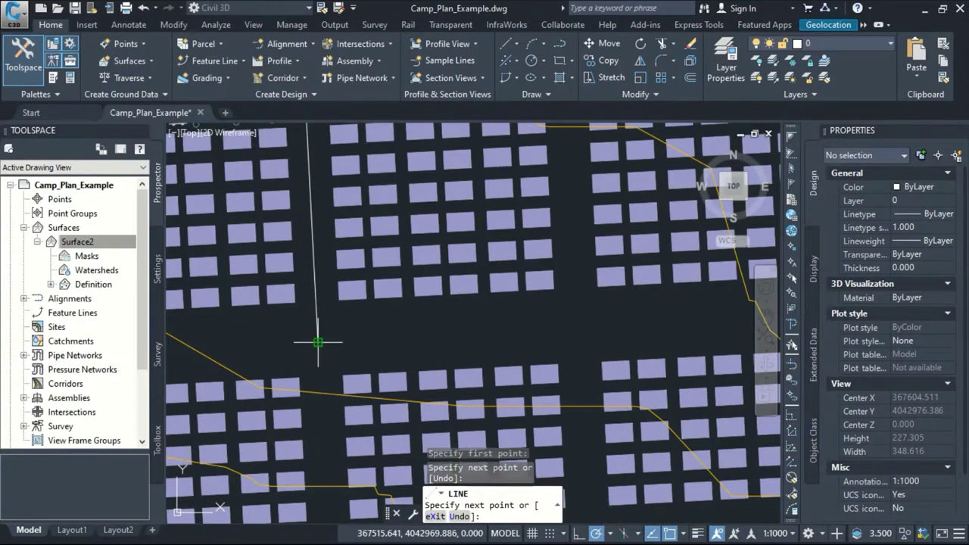
Step: Continue the line south between the first two columns to the corridor between the second and third block rows
scroll(319, 375, "down", 3)
scroll(319, 377, "up", 5)
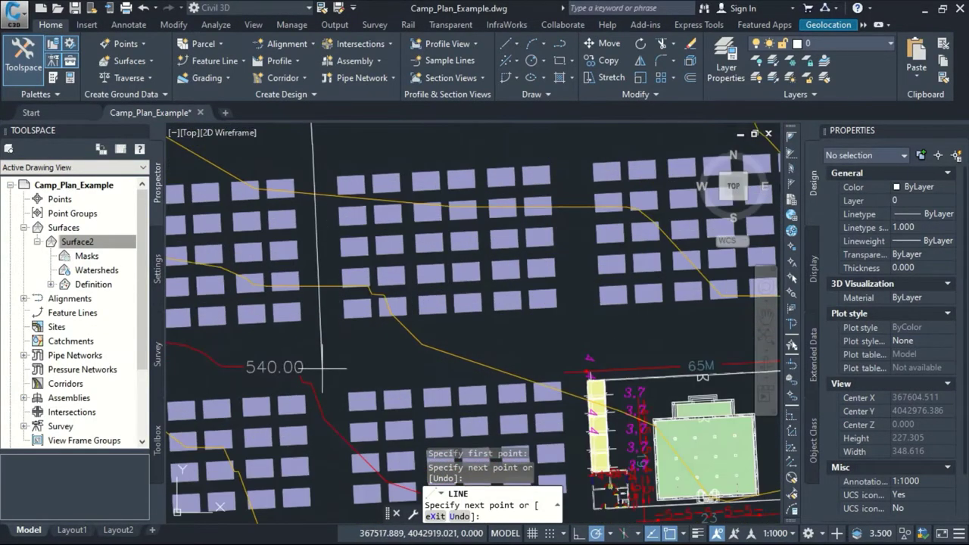
left_click(326, 367)
scroll(326, 367, "down", 4)
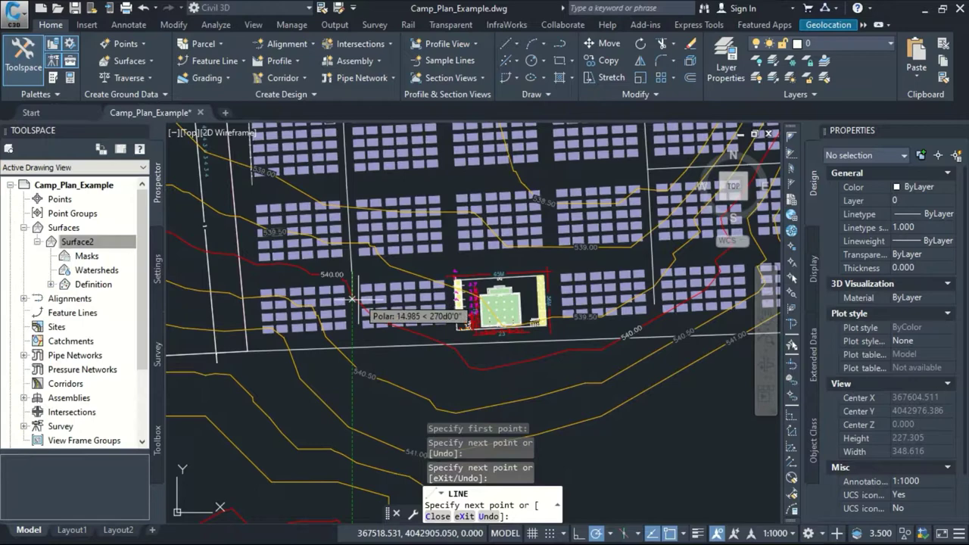
Step: Re-place the corner point and run the line west along the corridor between the second and third rows to the first column's western end
scroll(317, 286, "up", 2)
scroll(223, 274, "up", 3)
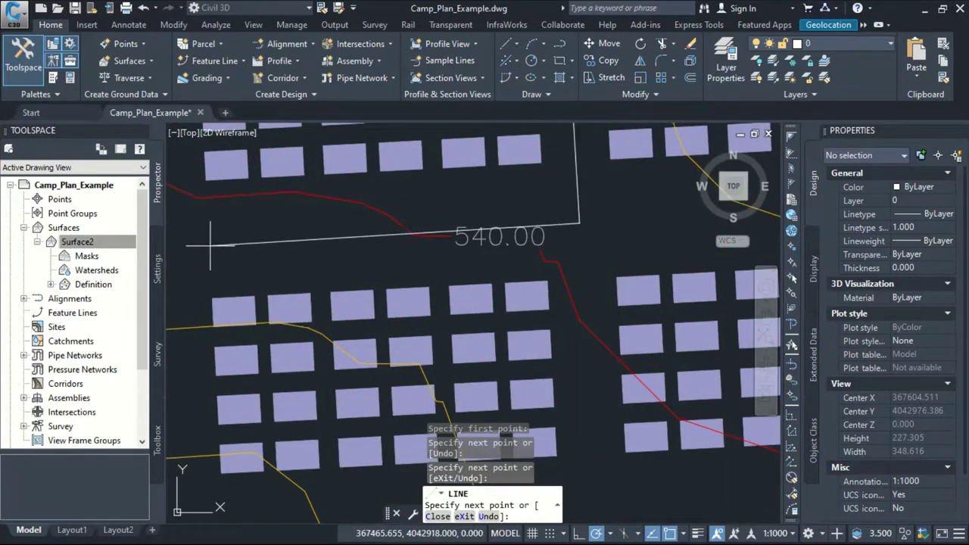
type("u")
key("Return")
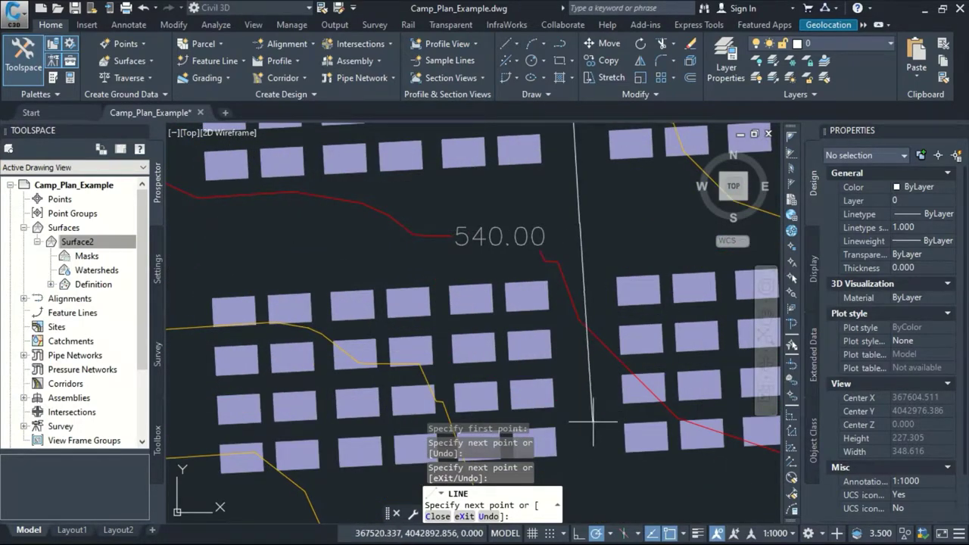
left_click(579, 224)
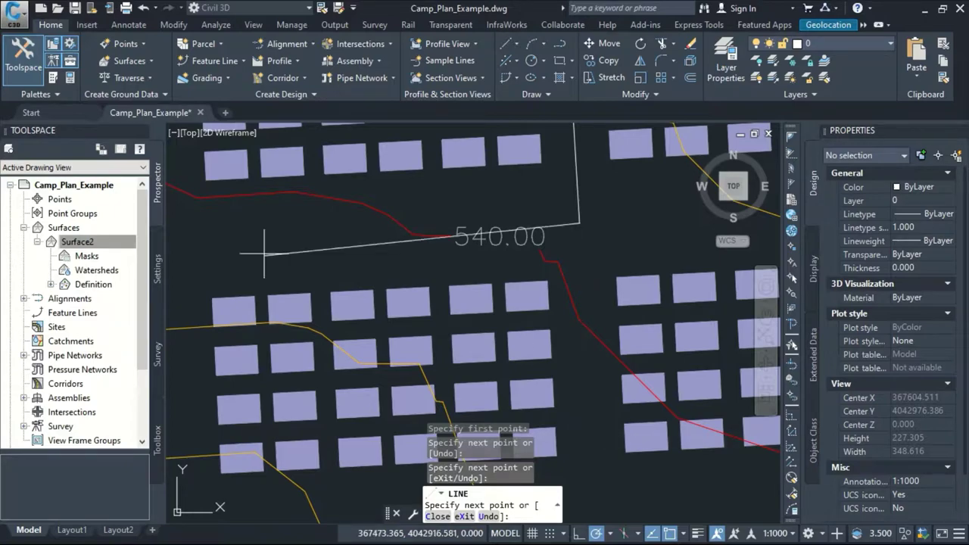
left_click(213, 236)
key("Return")
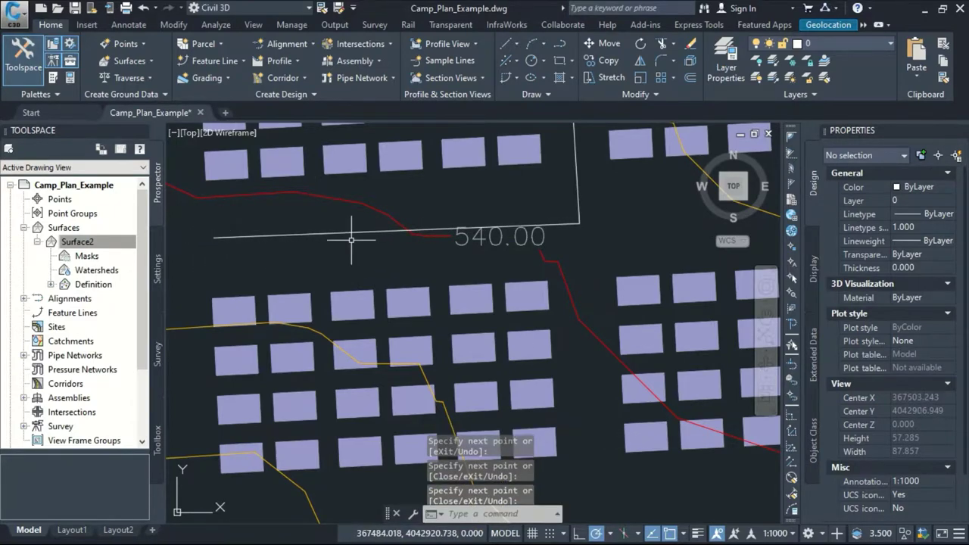
Step: Draw a line from the first column line west along the corridor between the first and second rows to the block's western end
scroll(406, 288, "down", 4)
scroll(451, 246, "up", 2)
key("Return")
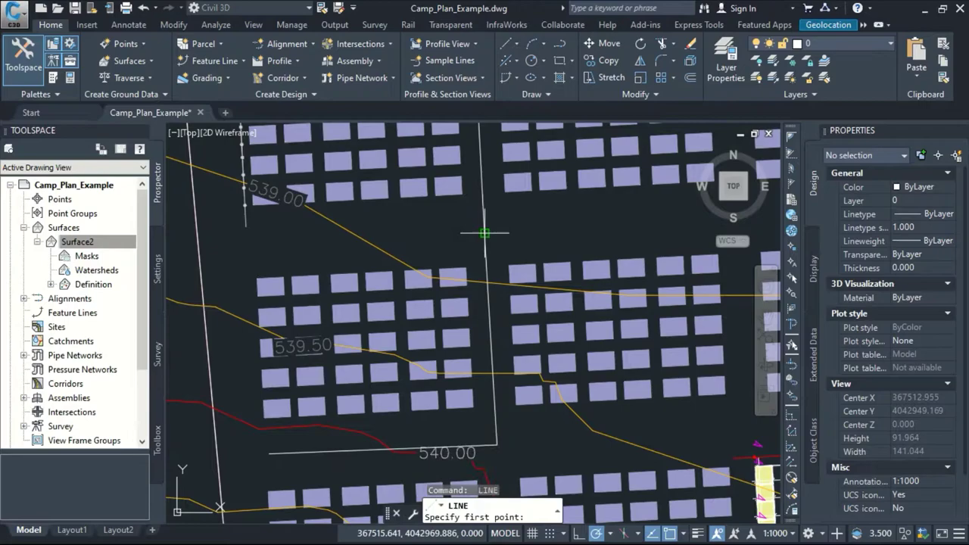
left_click(485, 234)
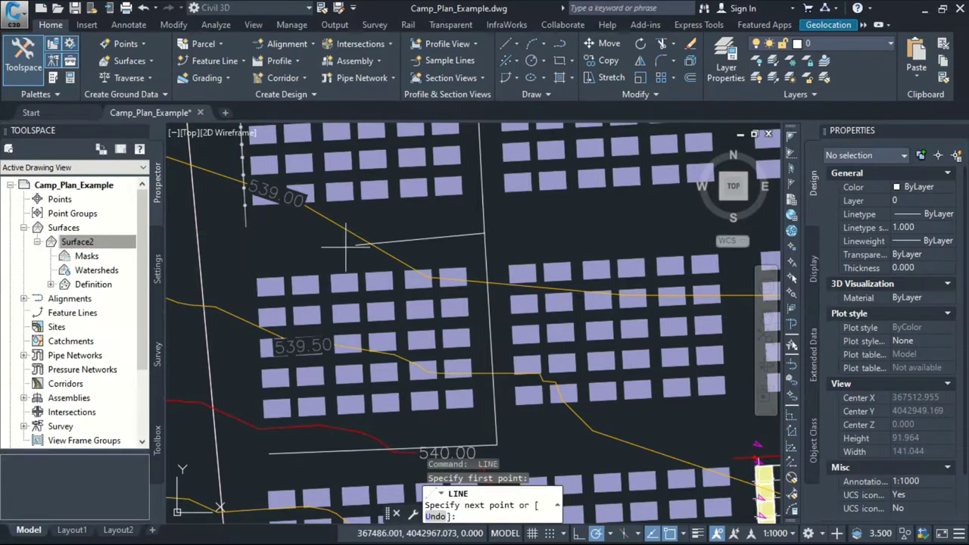
left_click(259, 243)
scroll(374, 310, "down", 3)
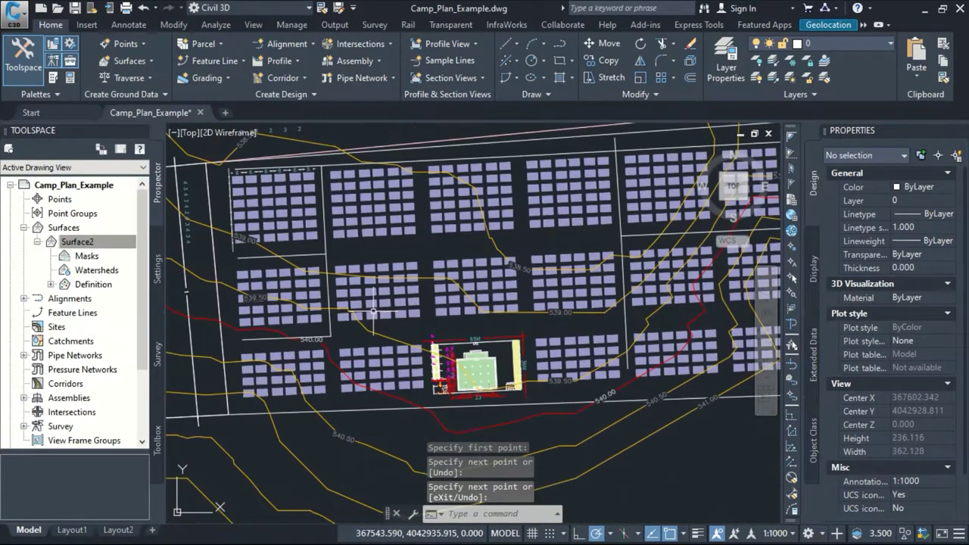
Step: Draw a line between the second and third block columns, from the northern line south to the corridor between the first and second rows
scroll(417, 209, "up", 5)
key("Return")
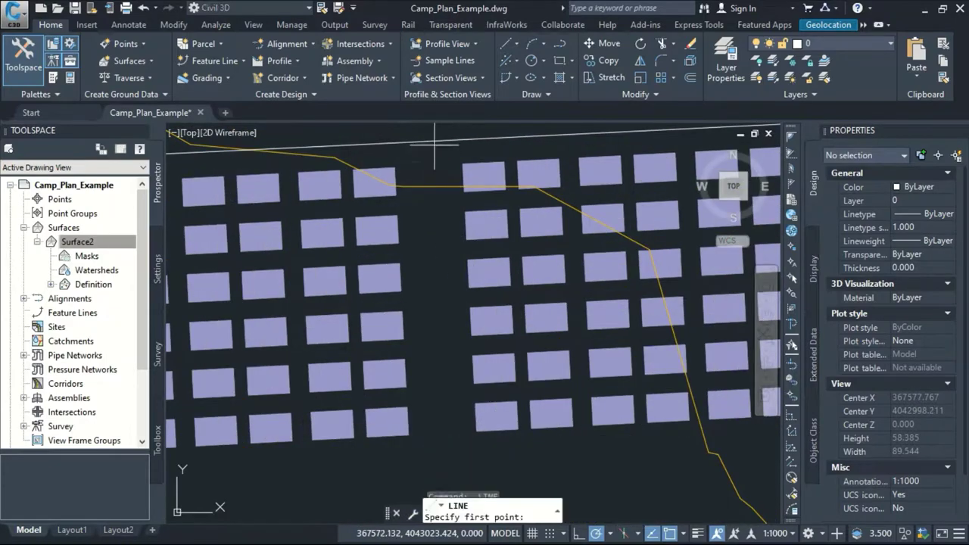
left_click(428, 140)
scroll(428, 141, "down", 4)
scroll(442, 237, "up", 3)
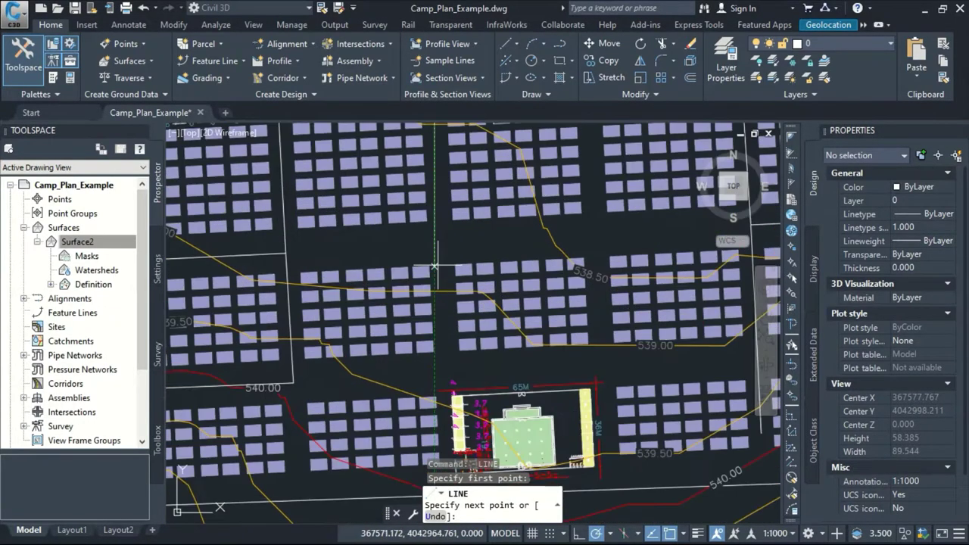
left_click(441, 232)
Step: Extend the line between the second and third columns south to the corridor between the second and third rows, and finish it
middle_click_drag(442, 417, 439, 273)
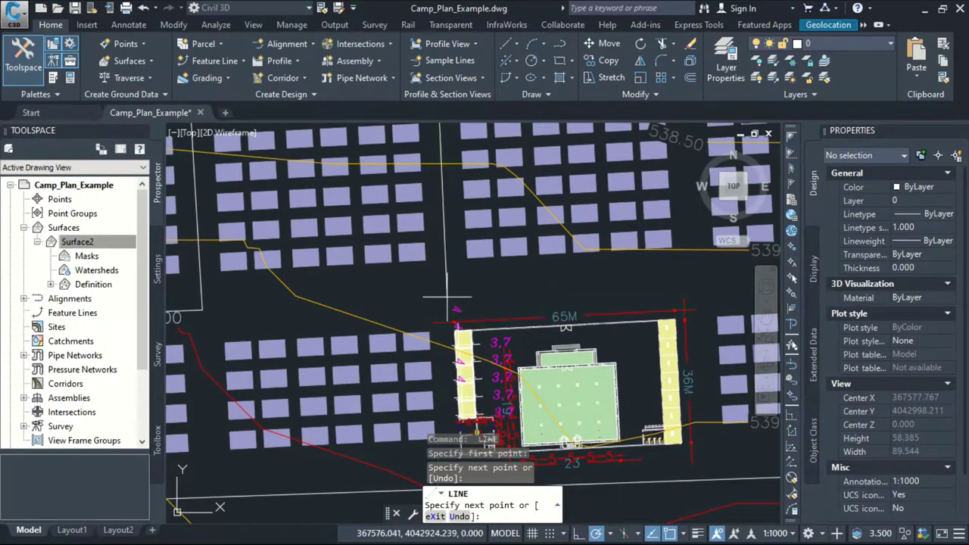
left_click(447, 297)
middle_click_drag(441, 394, 446, 382)
key("Escape")
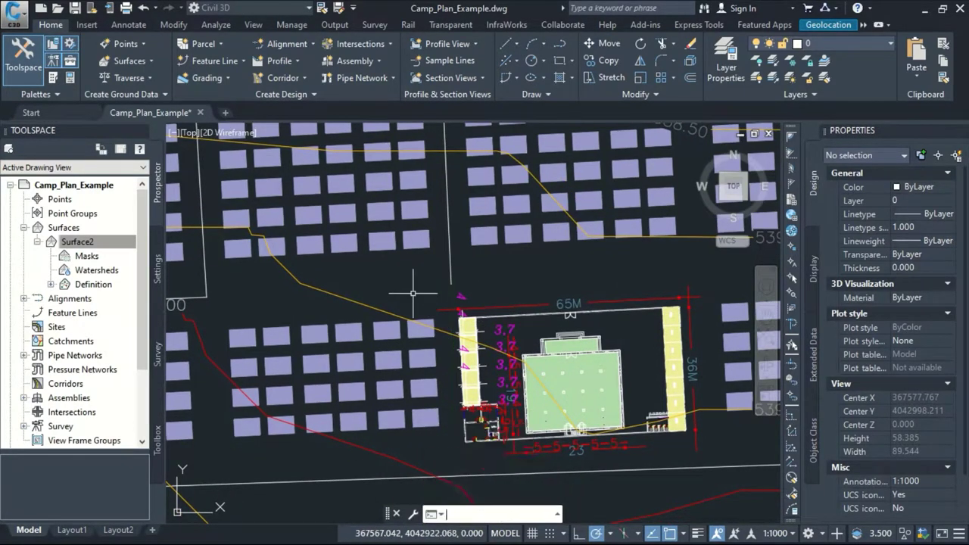
Step: Draw a line along the second-third row corridor from about 11.5 east of the first column line's corner to the second column line's southern end
key("Return")
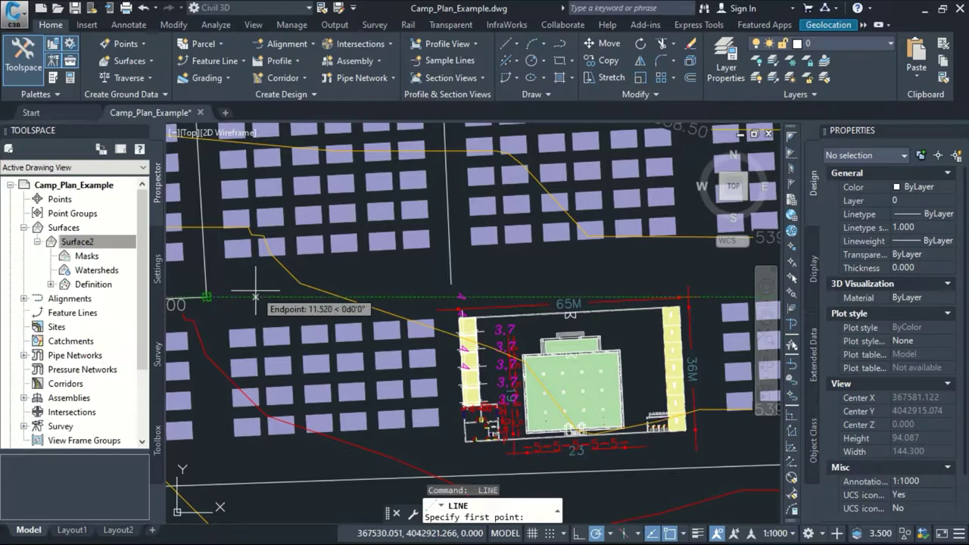
left_click(256, 297)
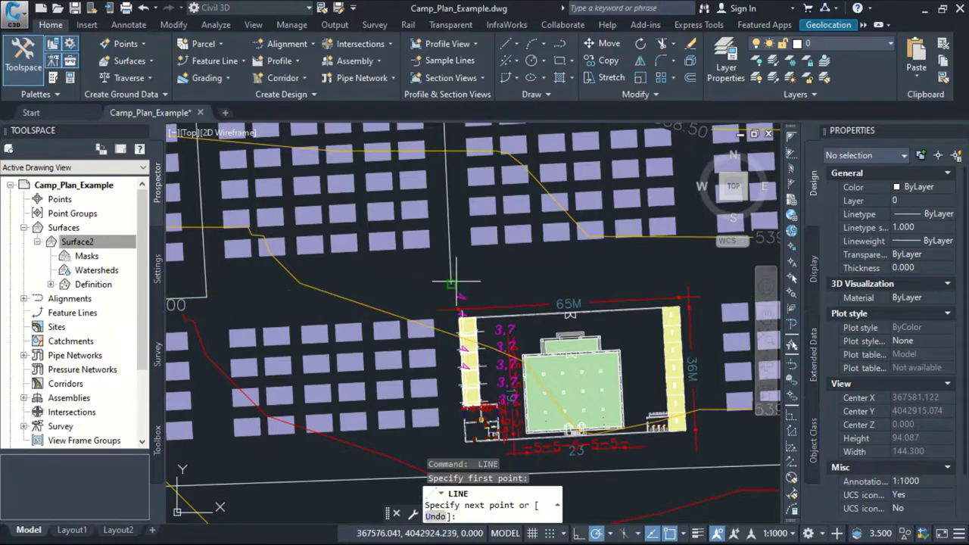
left_click(451, 285)
scroll(363, 319, "down", 4)
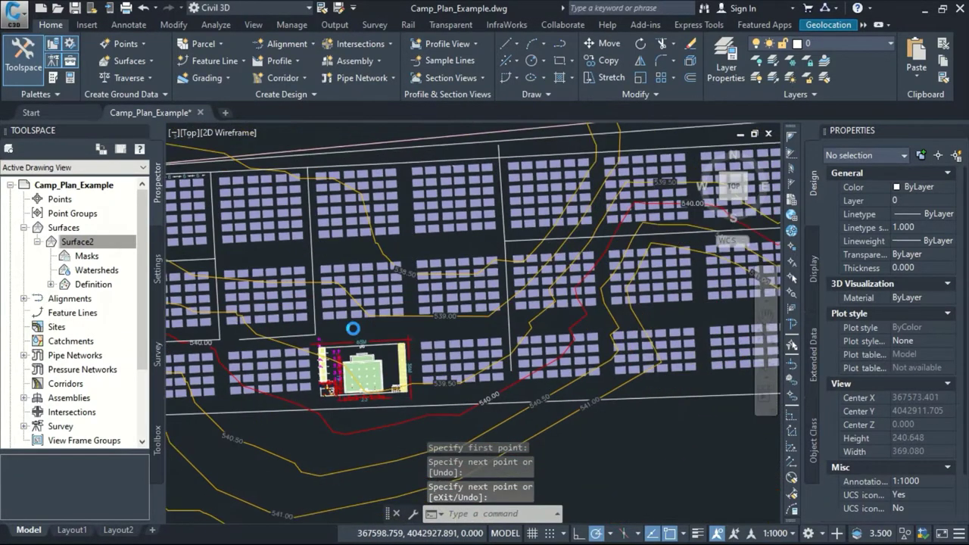
Step: Draw a line between the third and fourth block columns, from the northern line south through both row corridors to just above the 65M compound's corner
scroll(407, 199, "up", 2)
key("Return")
key("Return")
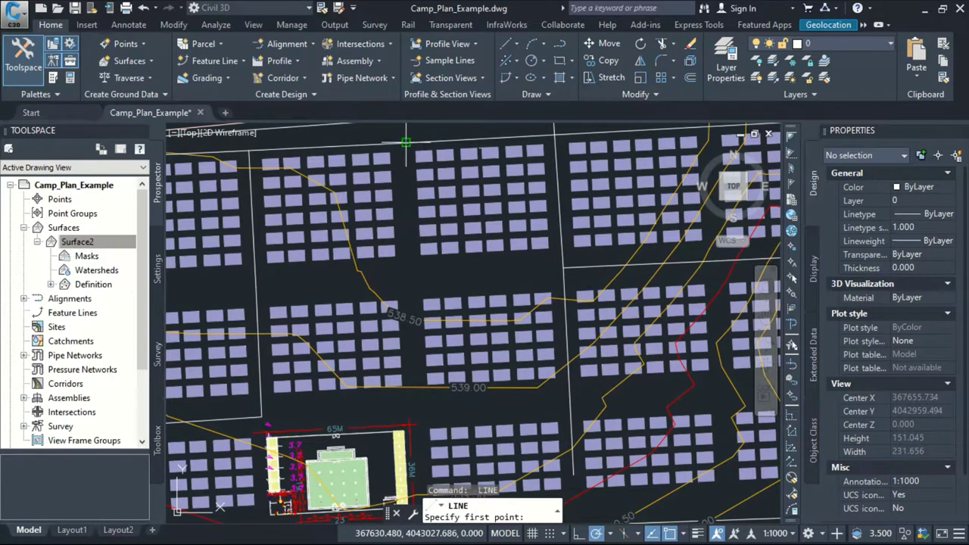
left_click(395, 300)
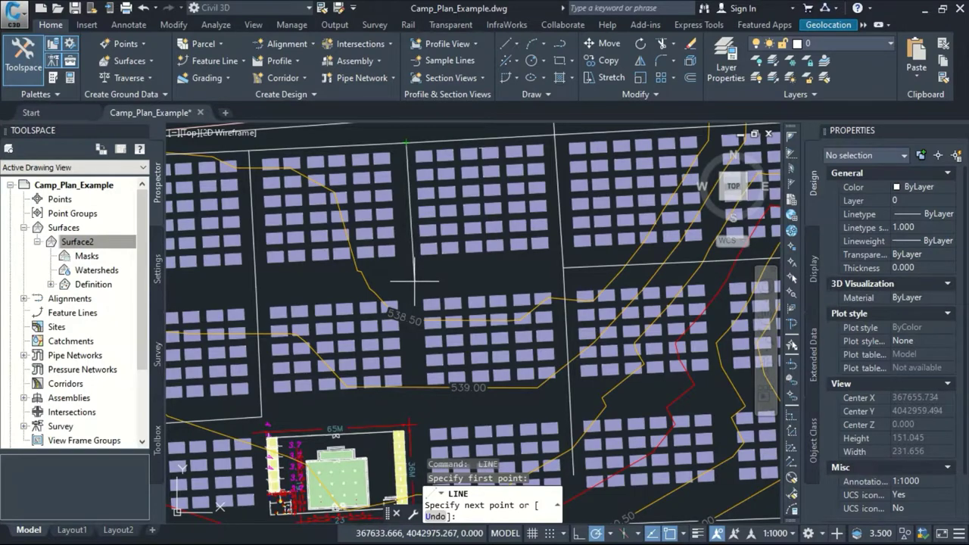
middle_click_drag(415, 405, 429, 314)
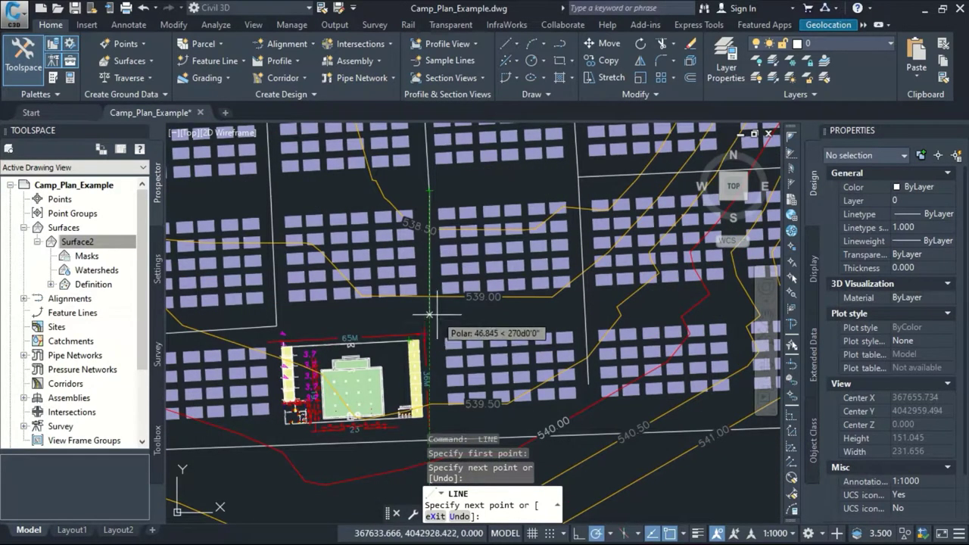
scroll(432, 316, "up", 5)
left_click(432, 309)
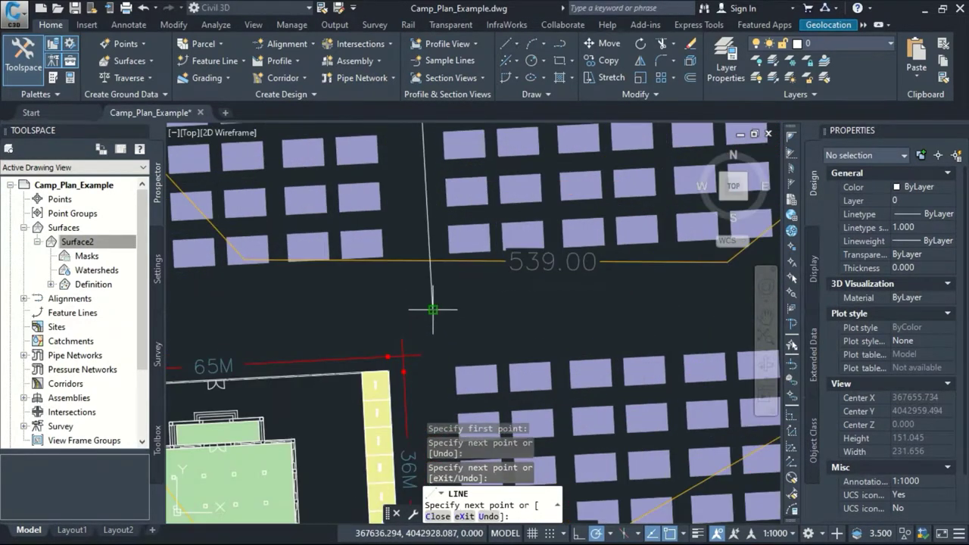
Step: Continue the line west along the corridor north of the 65M compound, stop just short of the second column line, and finish it
middle_click_drag(359, 316, 684, 303)
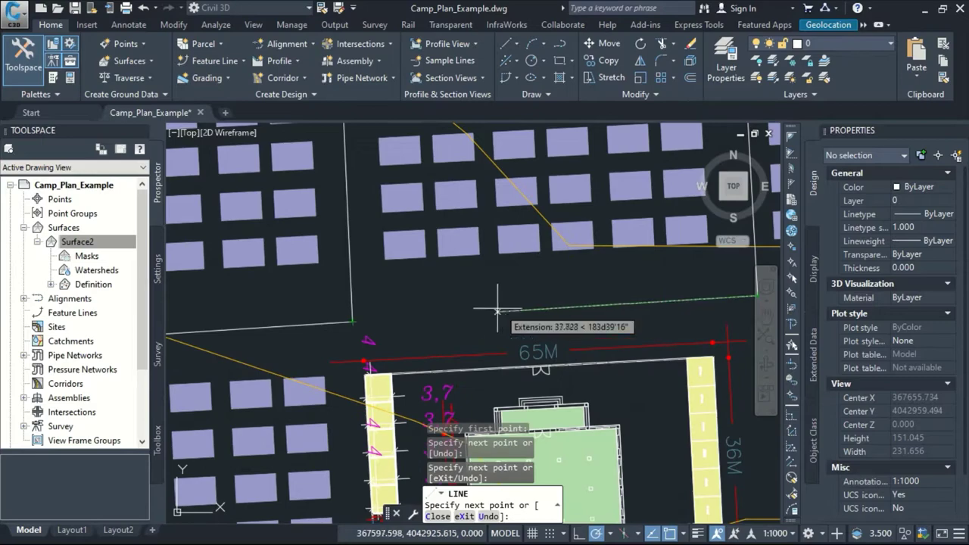
left_click(401, 319)
key("Return")
scroll(473, 275, "down", 6)
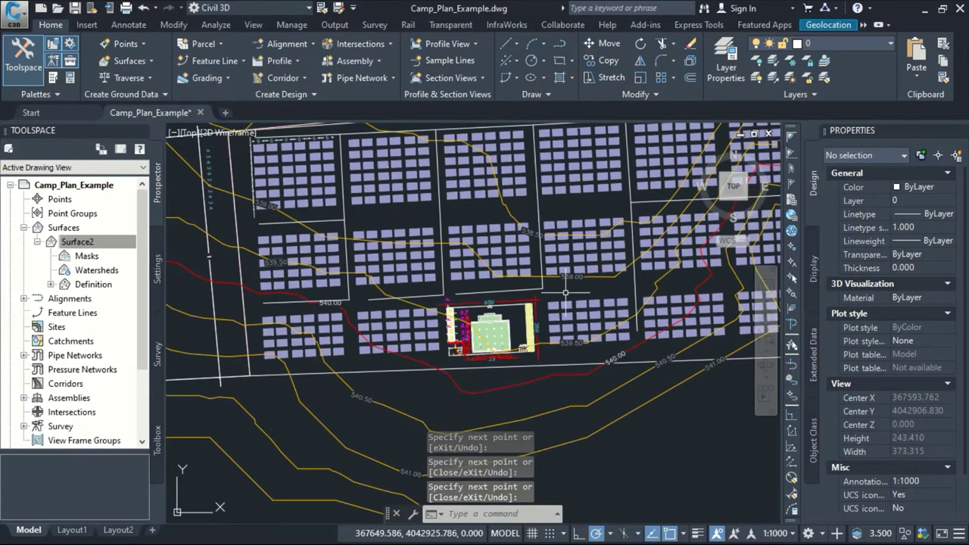
Step: Examine the eastern block columns and their corridors for places still without lines
middle_click_drag(566, 293, 376, 331)
middle_click_drag(522, 313, 389, 326)
scroll(620, 330, "down", 2)
middle_click_drag(620, 330, 449, 324)
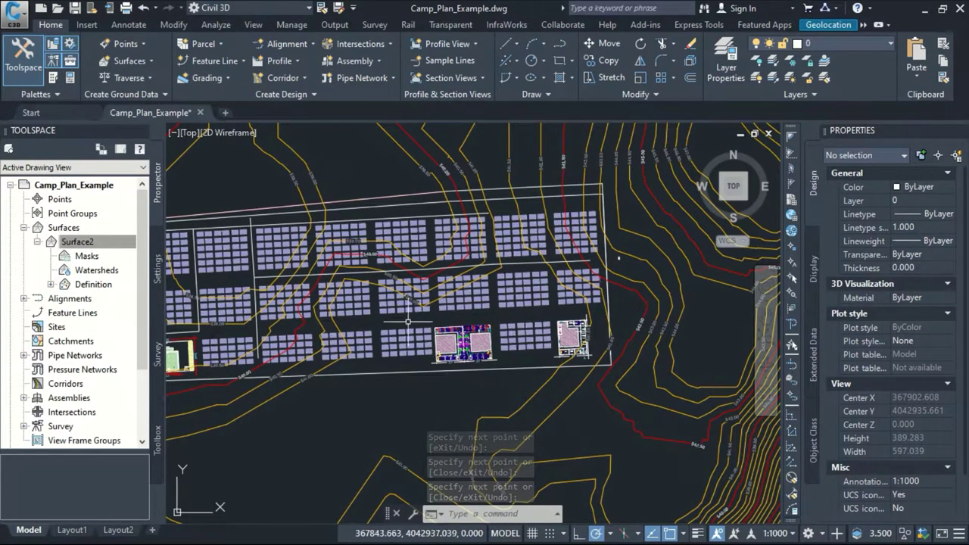
mouse_move(483, 311)
middle_mouse_down()
mouse_move(565, 323)
mouse_move(540, 313)
middle_mouse_up()
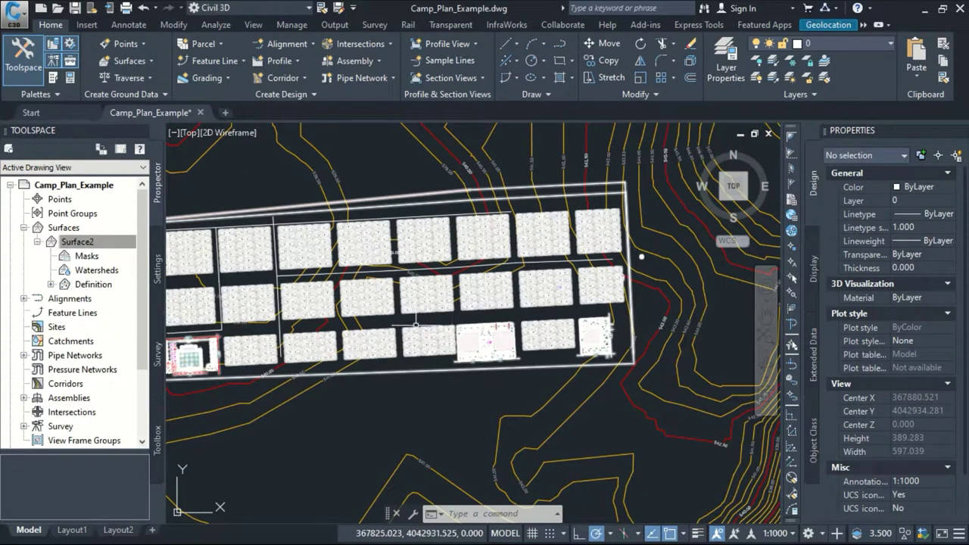
scroll(415, 324, "up", 2)
scroll(347, 321, "down", 2)
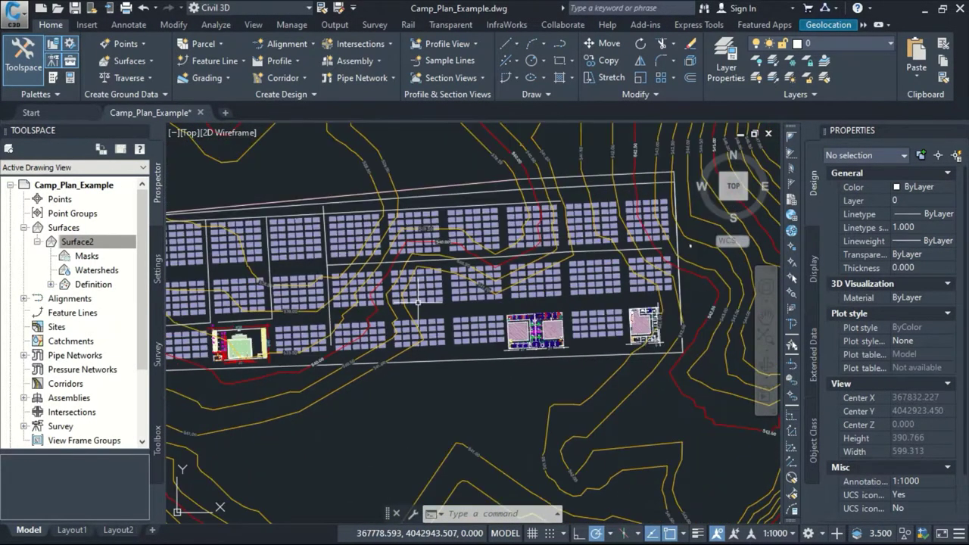
middle_click_drag(325, 320, 384, 317)
Step: Draw a line from the north-south line west along the second-third row corridor, ending just short of the line between the third and fourth columns
scroll(363, 320, "up", 6)
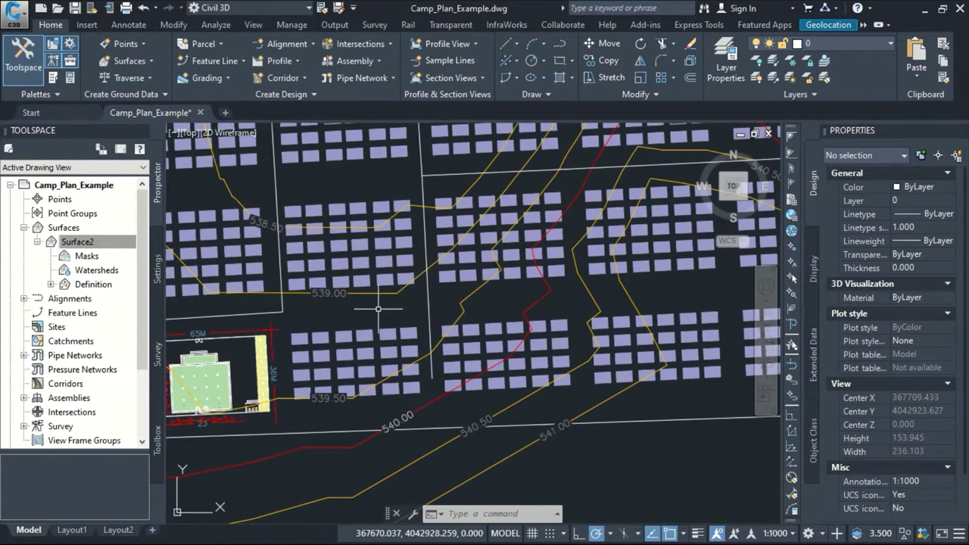
type("l")
key("Return")
left_click(453, 305)
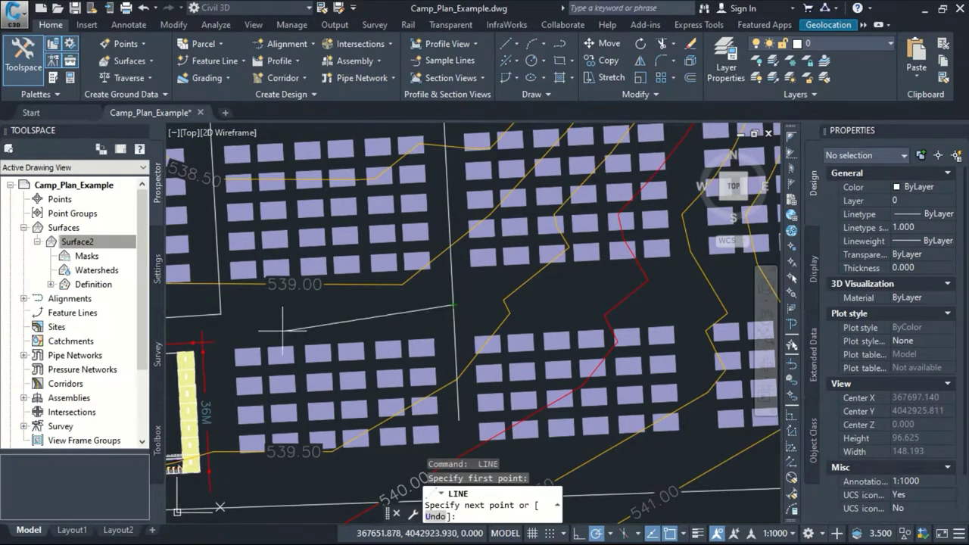
left_click(247, 312)
scroll(364, 327, "down", 6)
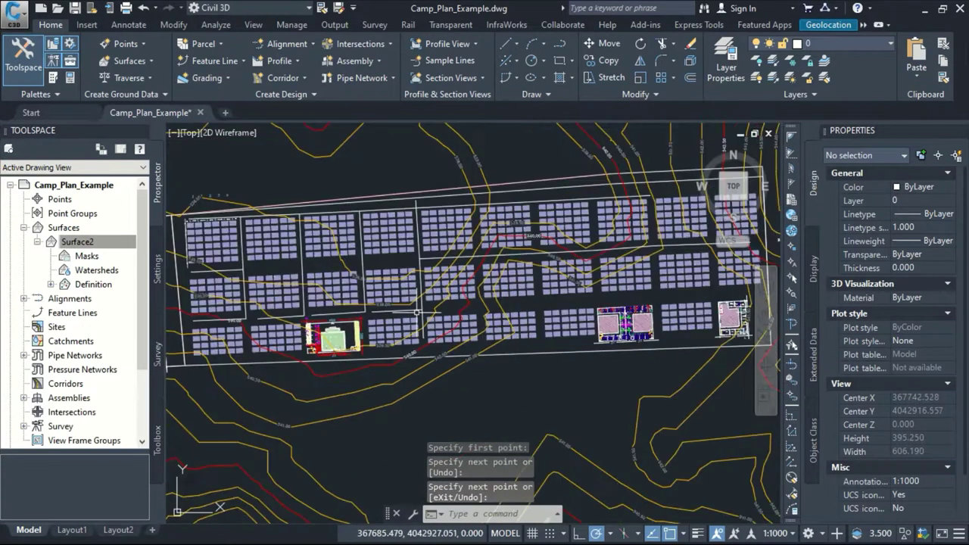
Step: Draw a line west along the first-second row corridor under the second block column, from its eastern column line to just short of its western one
middle_click_drag(304, 296, 444, 315)
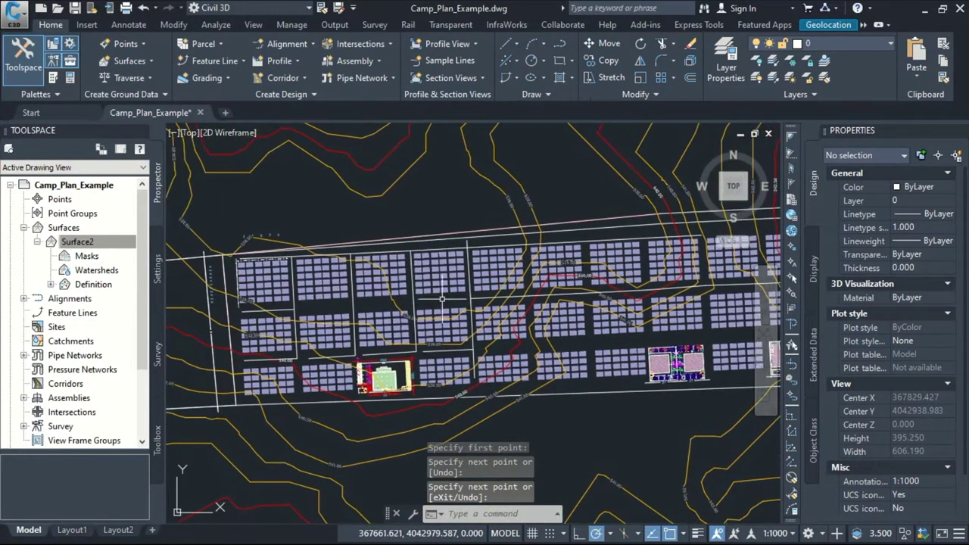
scroll(291, 317, "up", 6)
key("Return")
key("Return")
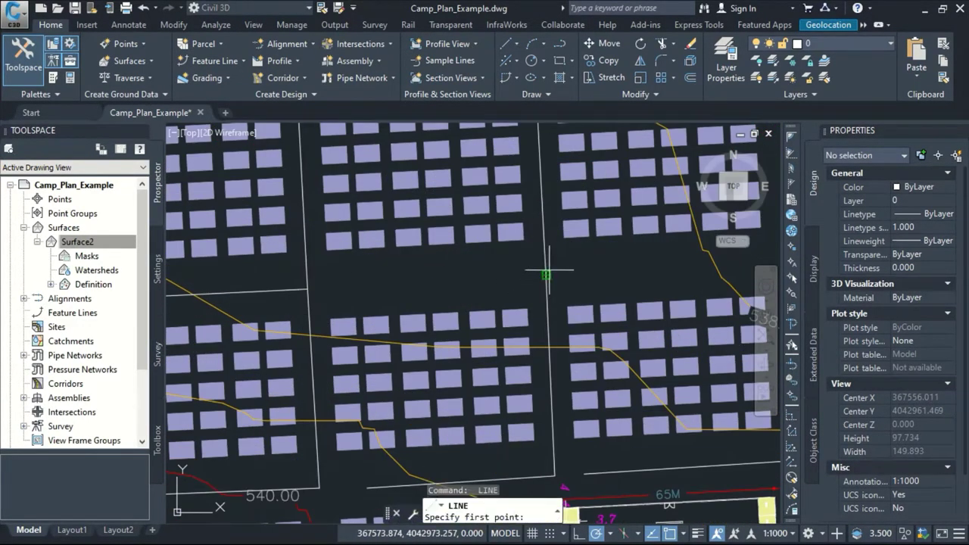
left_click(539, 275)
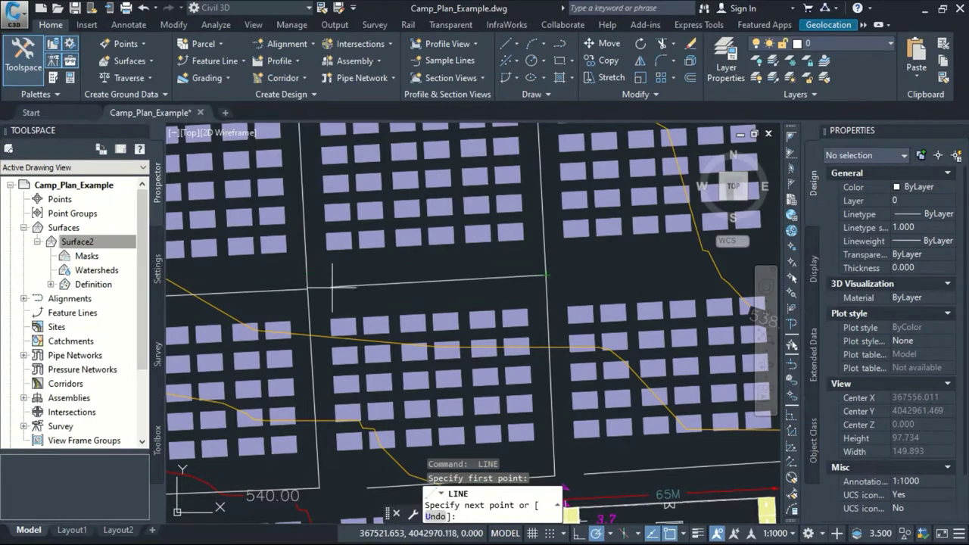
left_click(336, 282)
scroll(426, 293, "down", 5)
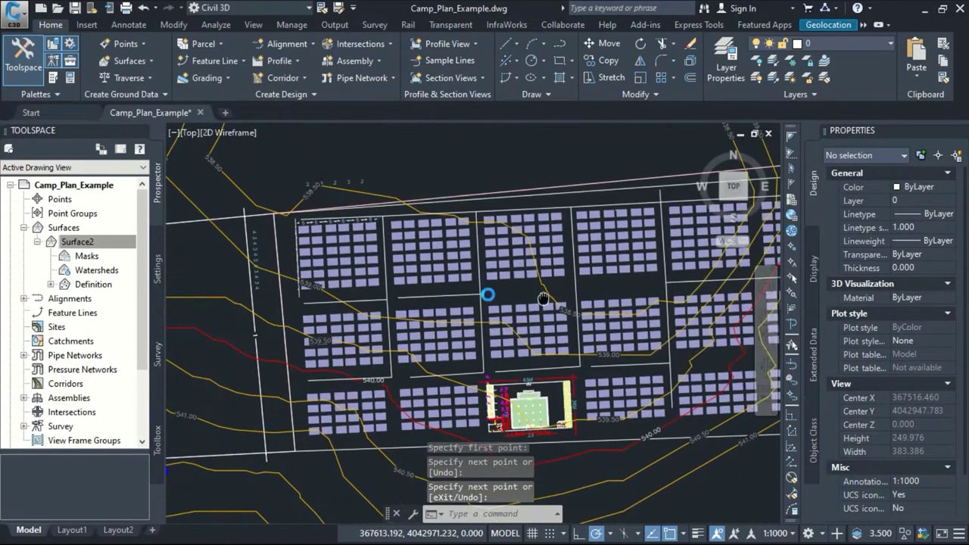
Step: Draw a line west along the first-second row corridor under the third block column, from its eastern column line to just short of its western one
scroll(427, 292, "up", 5)
scroll(558, 264, "up", 3)
key("Return")
key("Return")
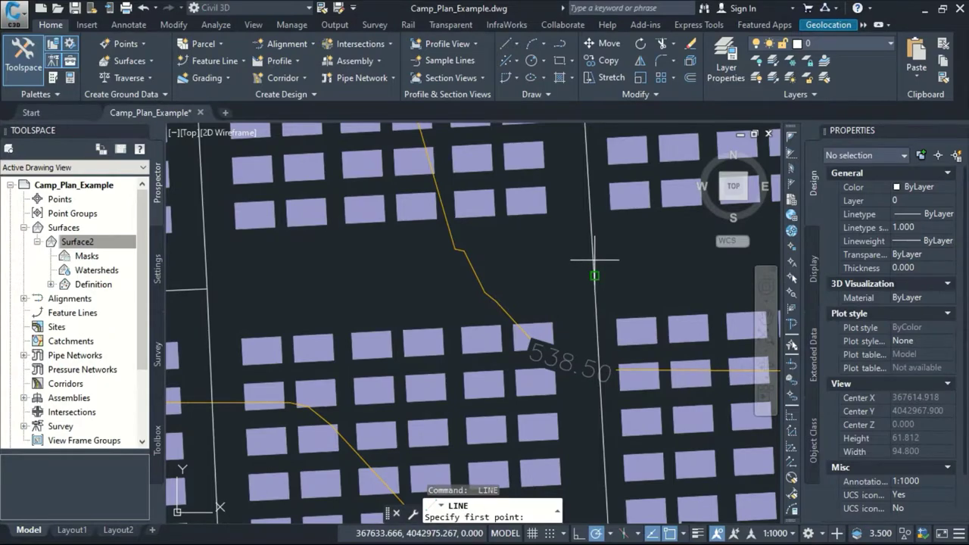
left_click(594, 273)
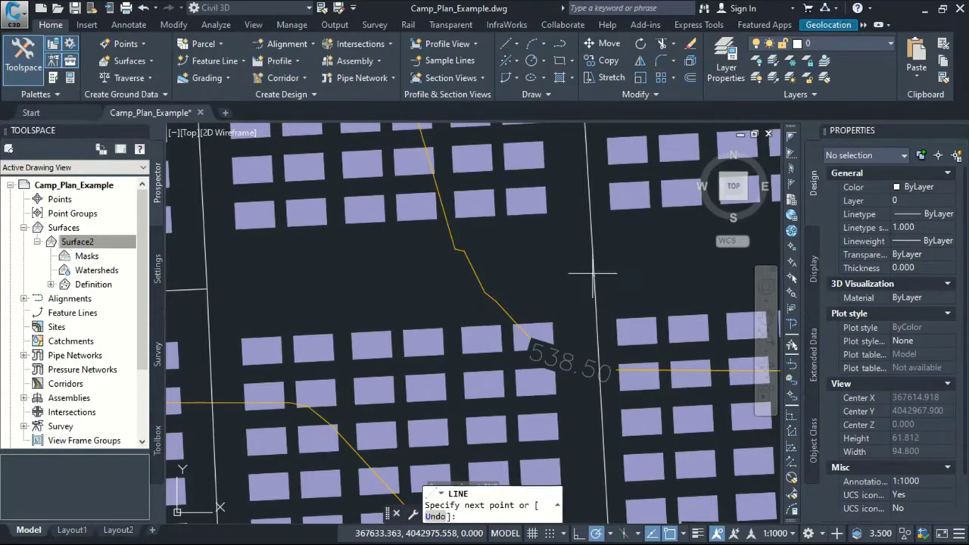
left_click(275, 280)
key("Escape")
scroll(275, 279, "down", 8)
scroll(472, 302, "up", 4)
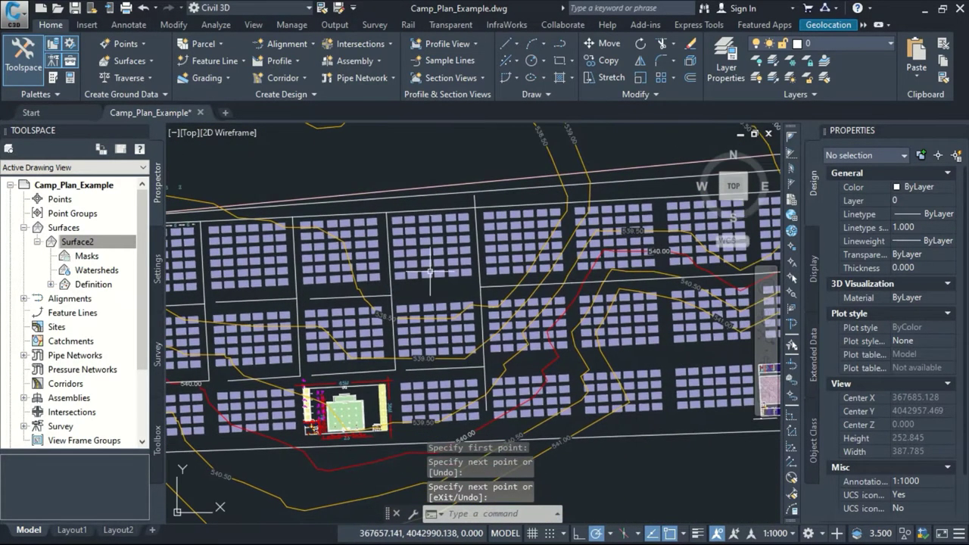
Step: In the northwesternmost block, draw a line north between the first and second shelter columns, from above the southernmost shelter row past the next two rows
scroll(462, 288, "up", 4)
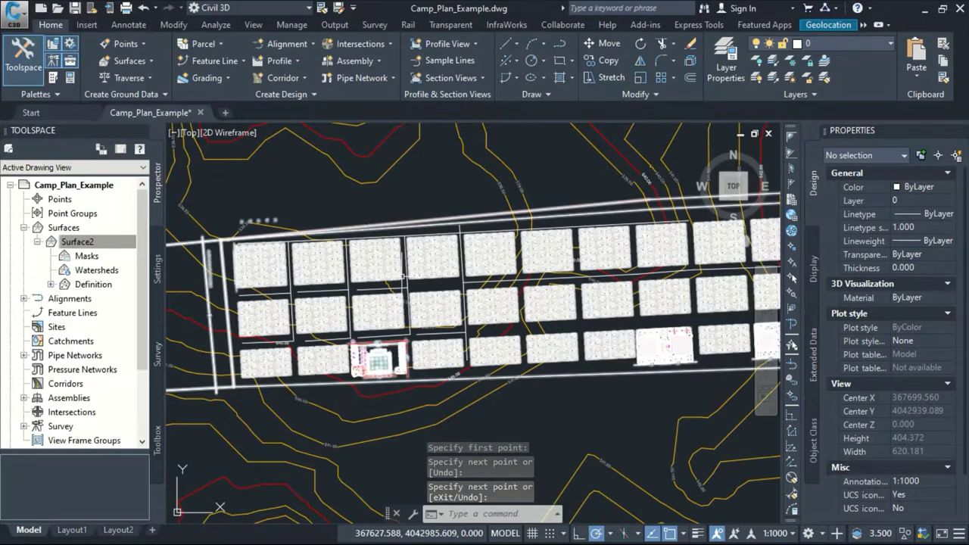
scroll(345, 254, "up", 4)
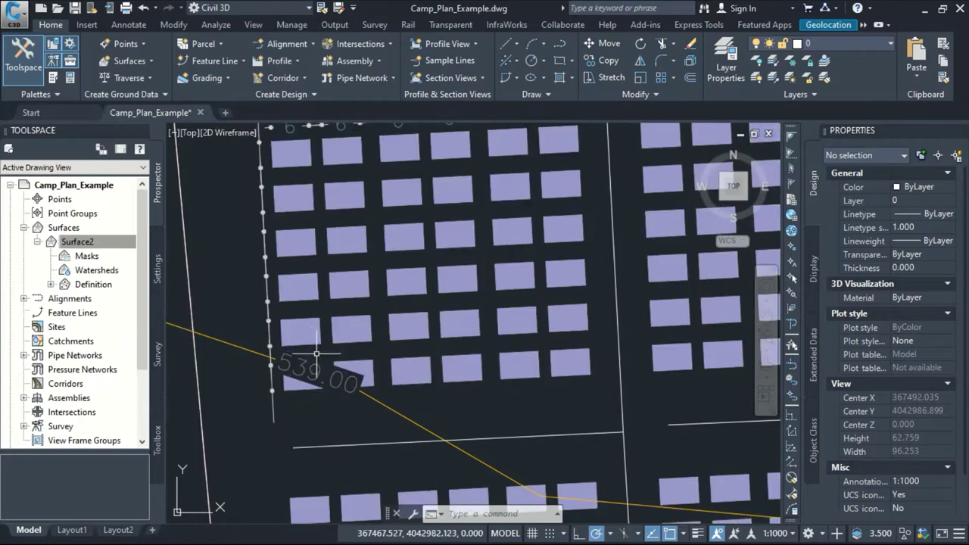
scroll(331, 347, "up", 4)
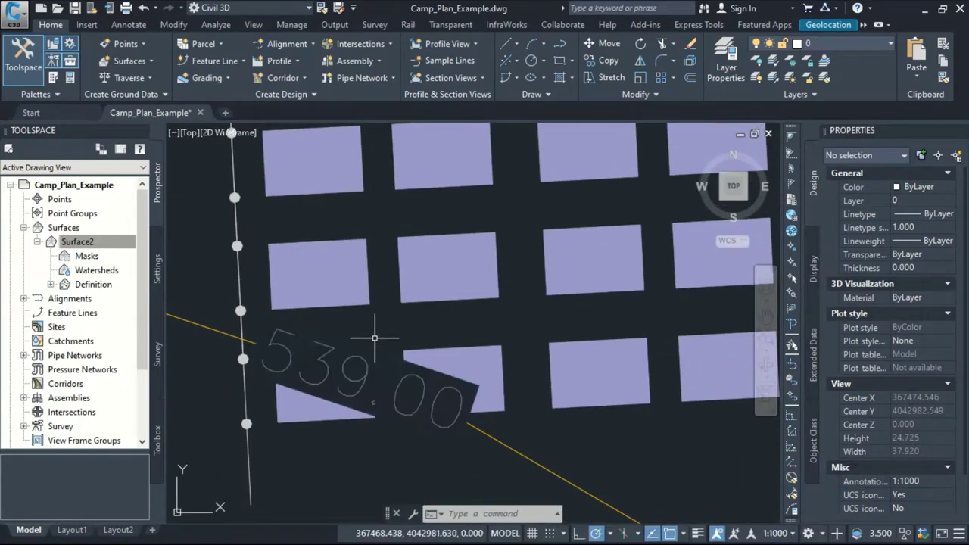
scroll(381, 302, "down", 4)
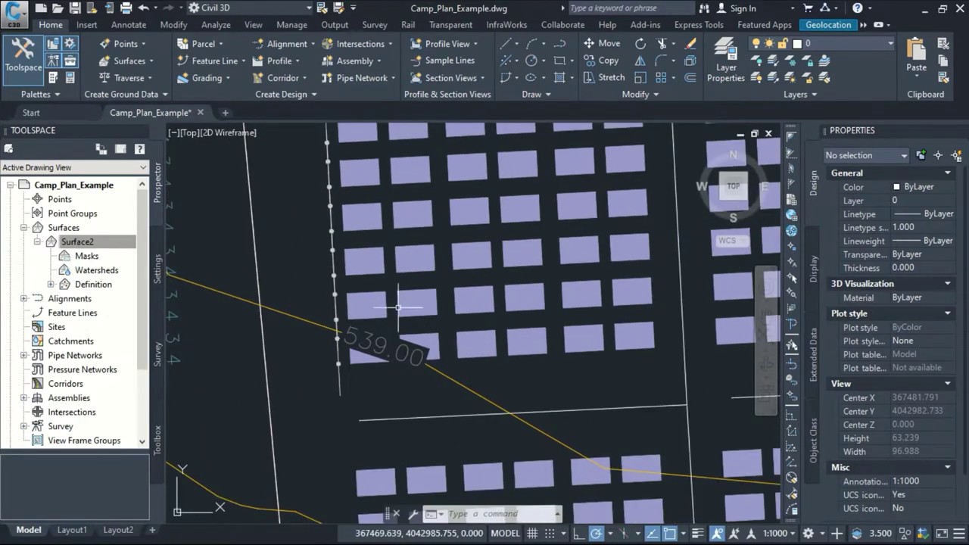
scroll(397, 306, "up", 6)
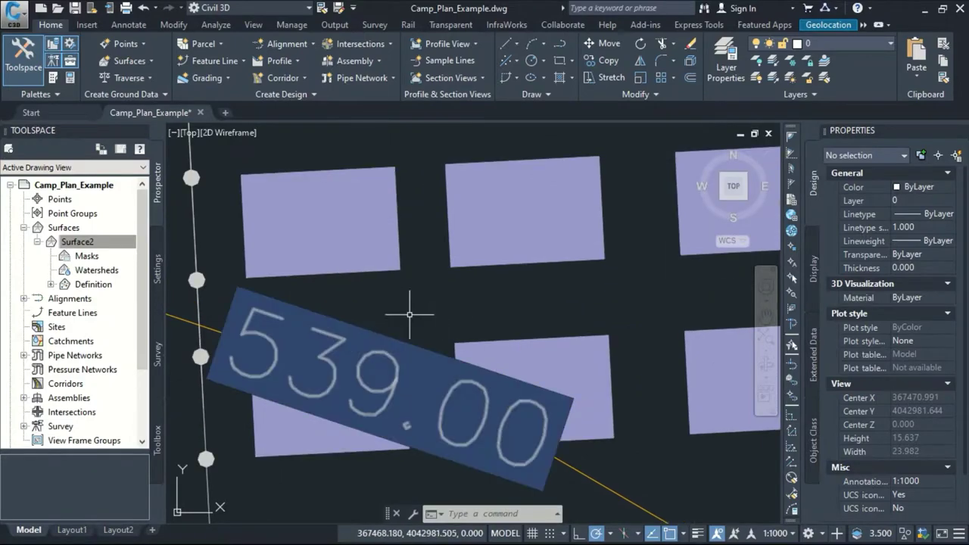
left_click(509, 45)
left_click(510, 67)
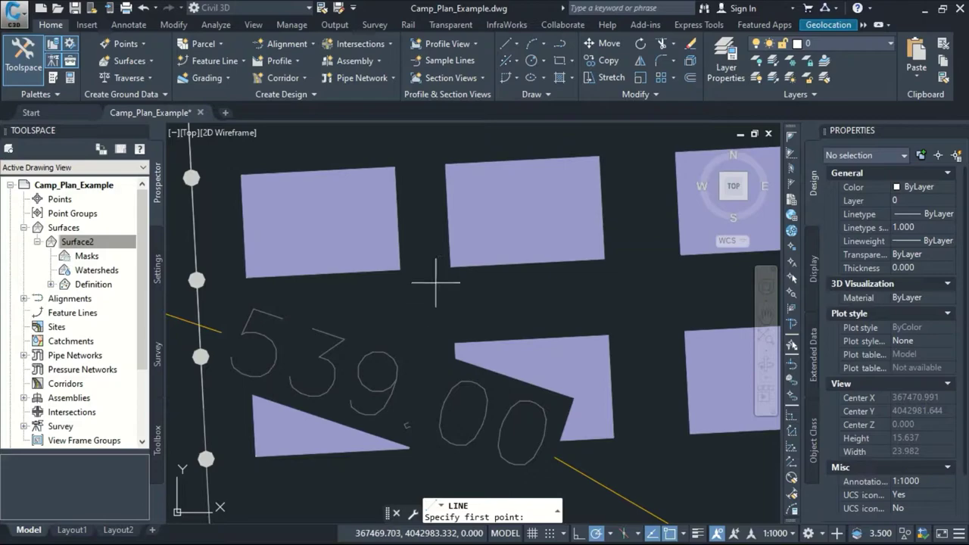
left_click(430, 308)
scroll(435, 307, "down", 5)
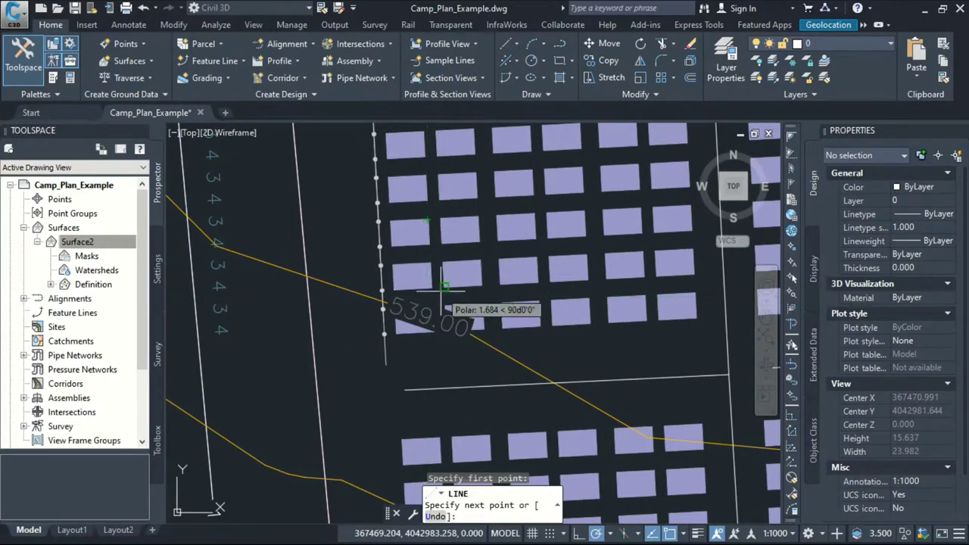
scroll(458, 280, "up", 4)
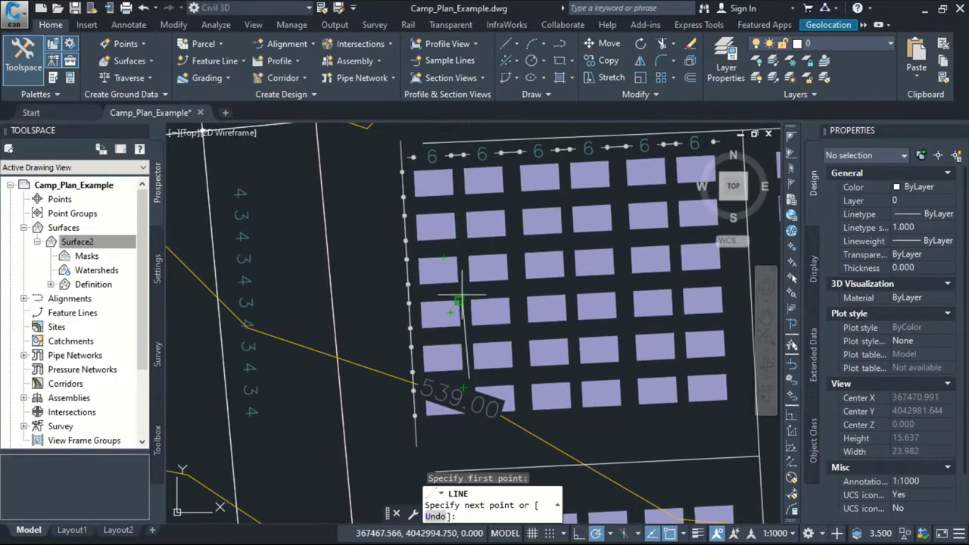
left_click(463, 292)
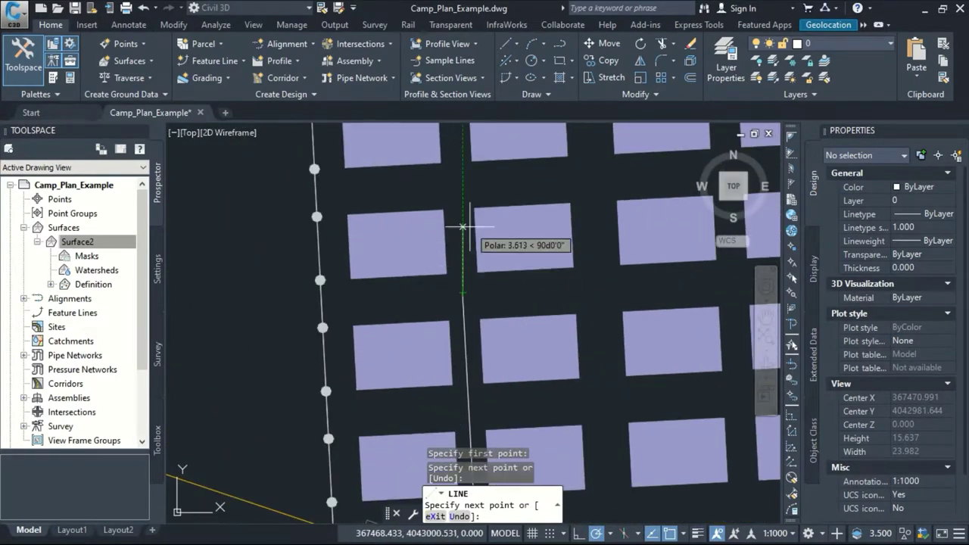
Step: Continue the line north between the first and second shelter columns, run it slightly past the line along the block's northern edge, and finish it
middle_click_drag(471, 240, 498, 346)
middle_click_drag(480, 188, 487, 309)
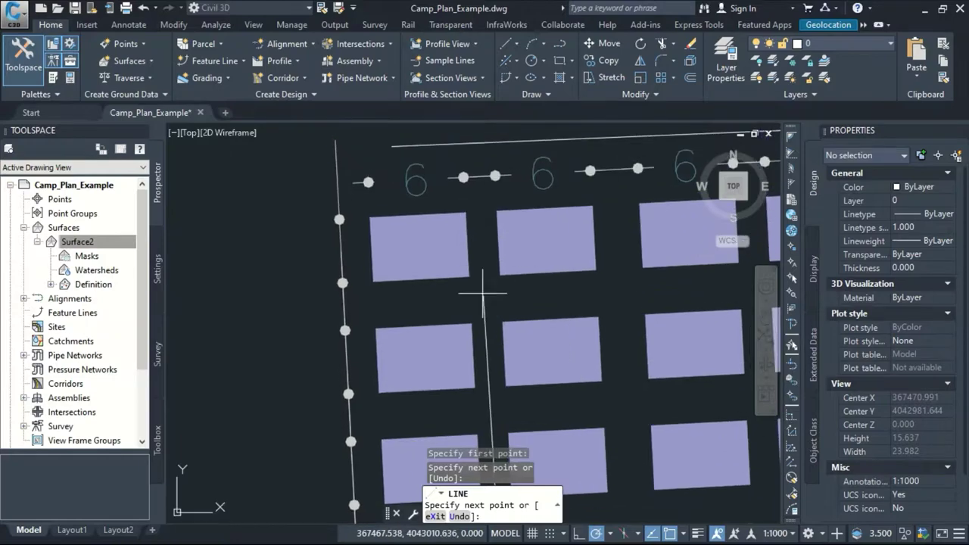
left_click(483, 294)
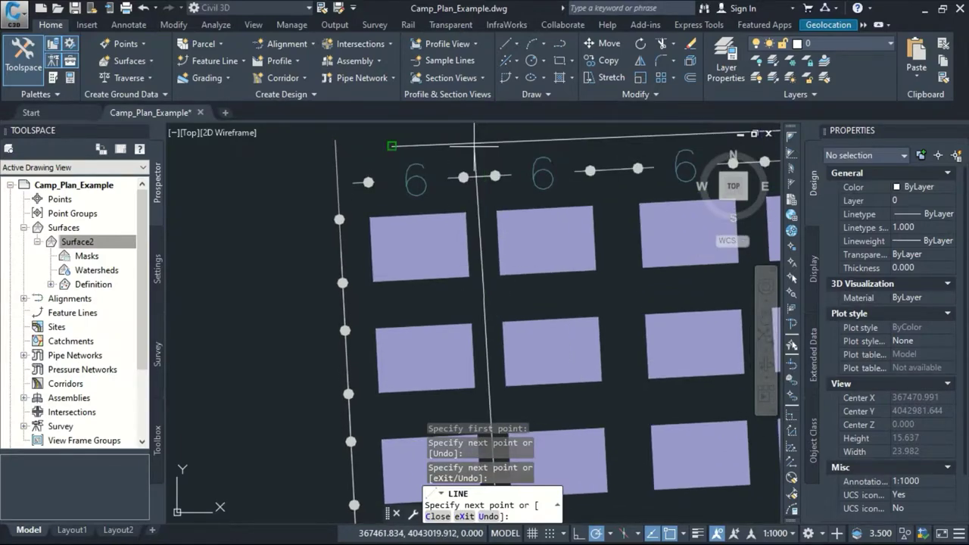
scroll(466, 146, "up", 4)
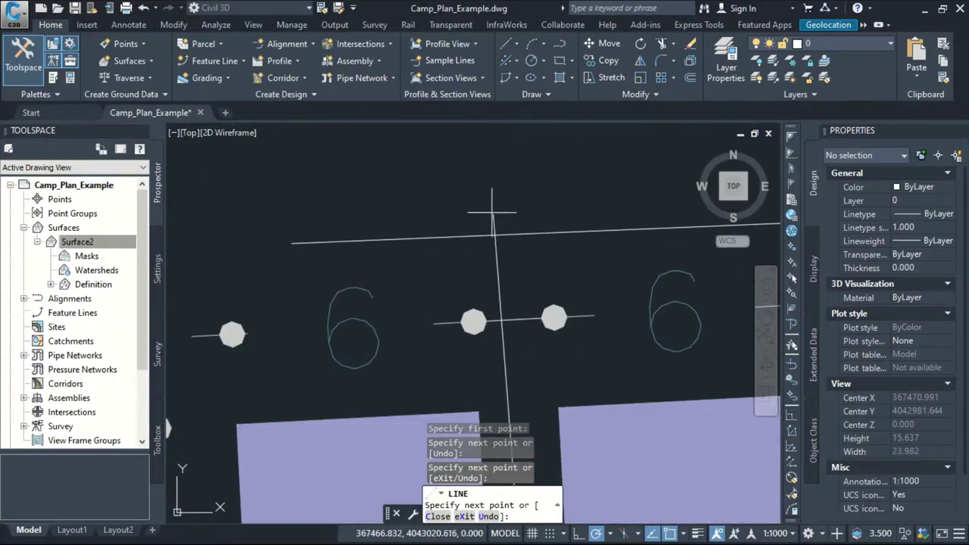
left_click(472, 124)
key("Return")
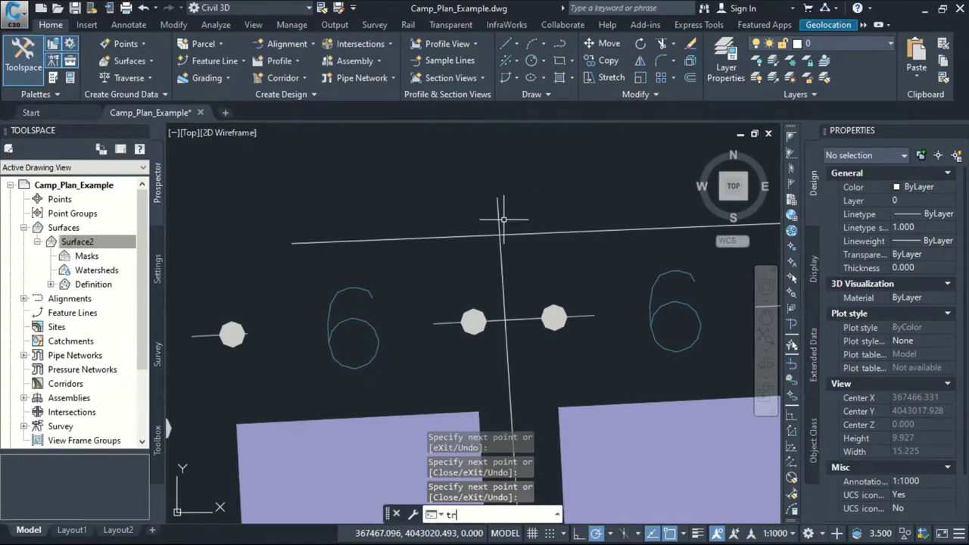
Step: Trim the new line's overshoot above the block's northern line and the part of that northern line extending west of the new line
type("tr")
key("Return")
left_click(473, 234)
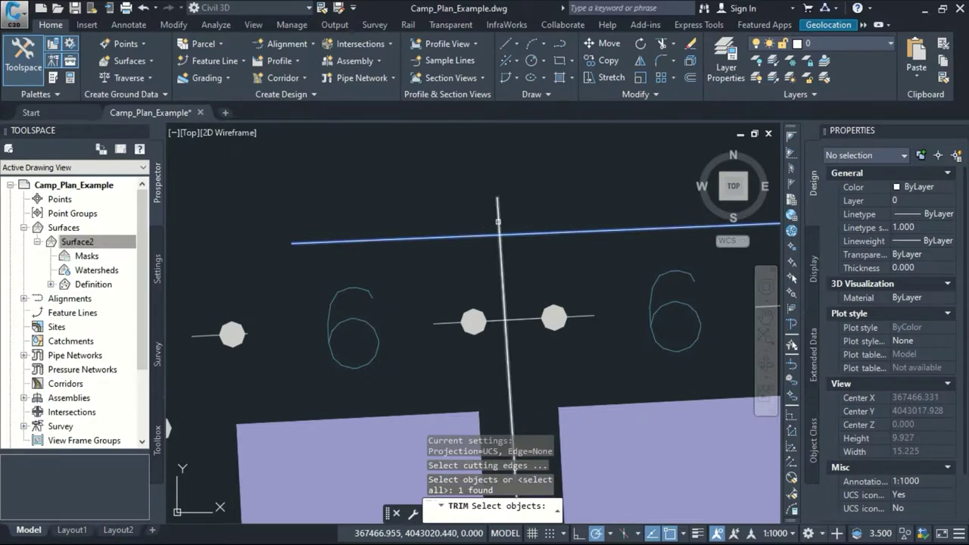
left_click(499, 222)
key("Return")
left_click(504, 220)
left_click(488, 212)
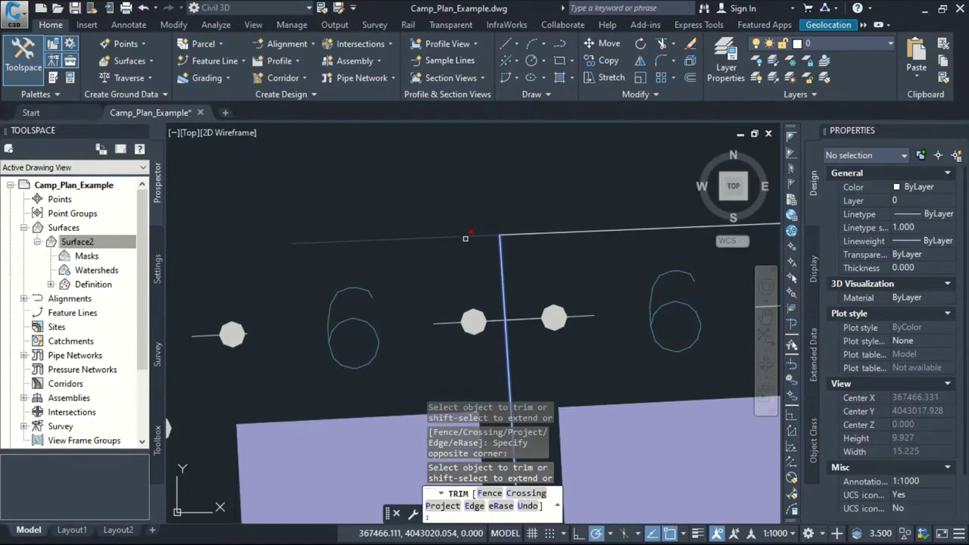
left_click(465, 229)
left_click(447, 243)
scroll(409, 249, "down", 6)
left_click(478, 265)
middle_click_drag(478, 265, 409, 225)
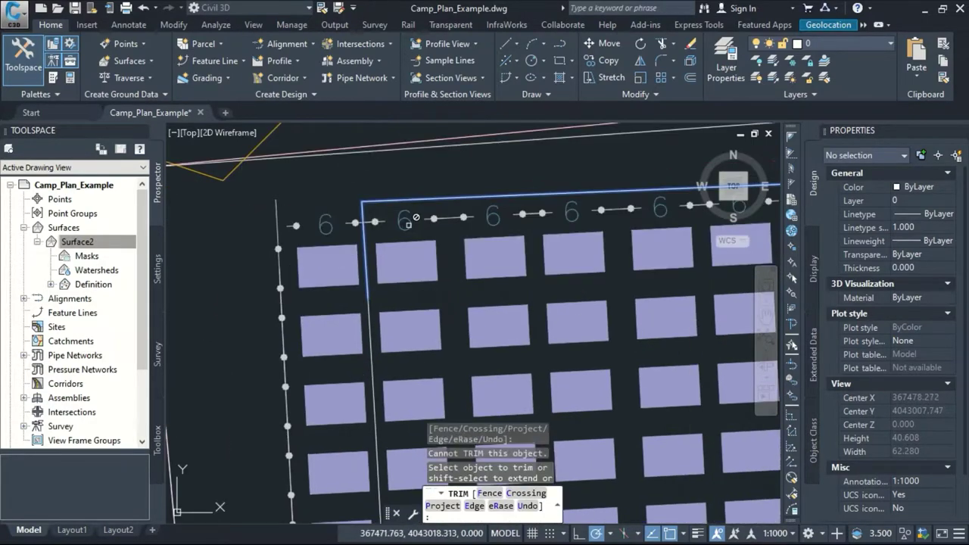
scroll(409, 225, "down", 6)
key("Return")
scroll(392, 241, "up", 4)
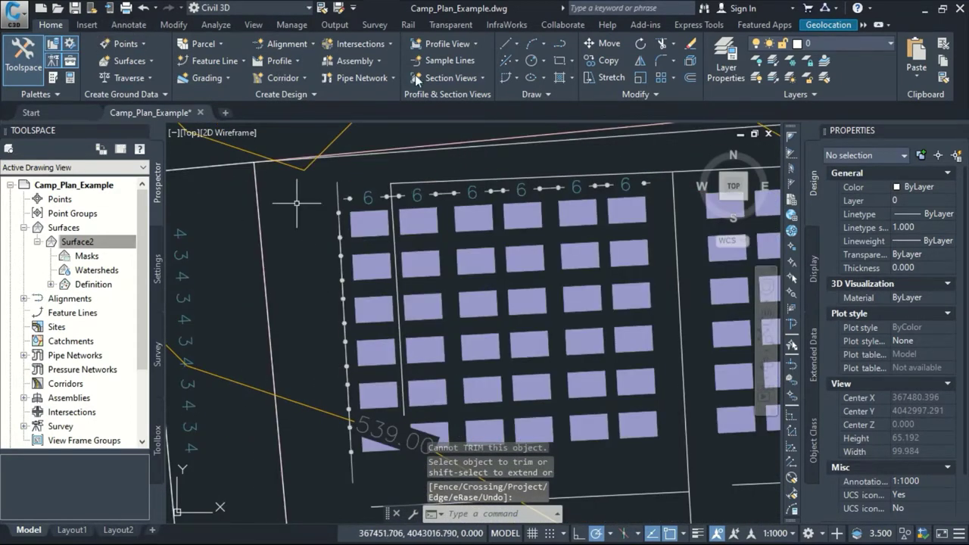
left_click(515, 44)
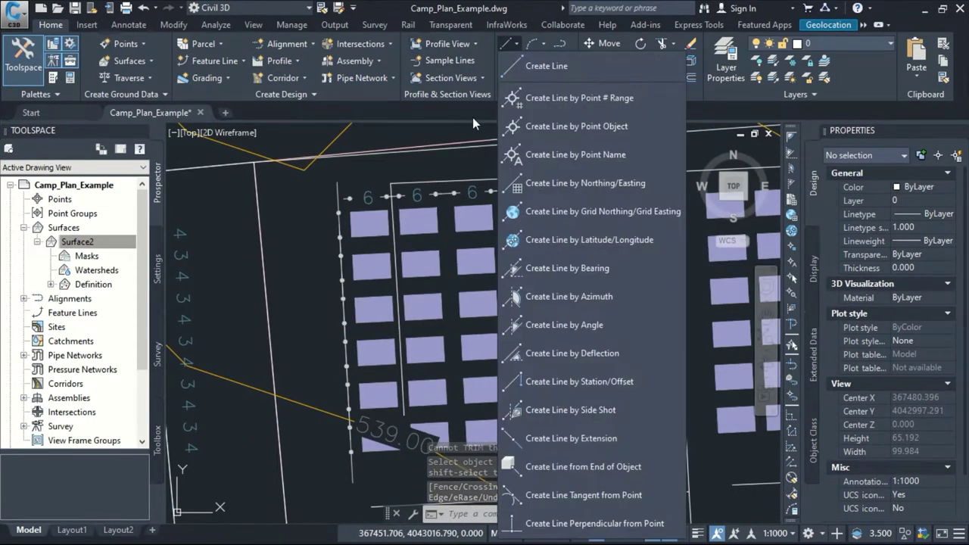
left_click(536, 71)
scroll(460, 409, "up", 4)
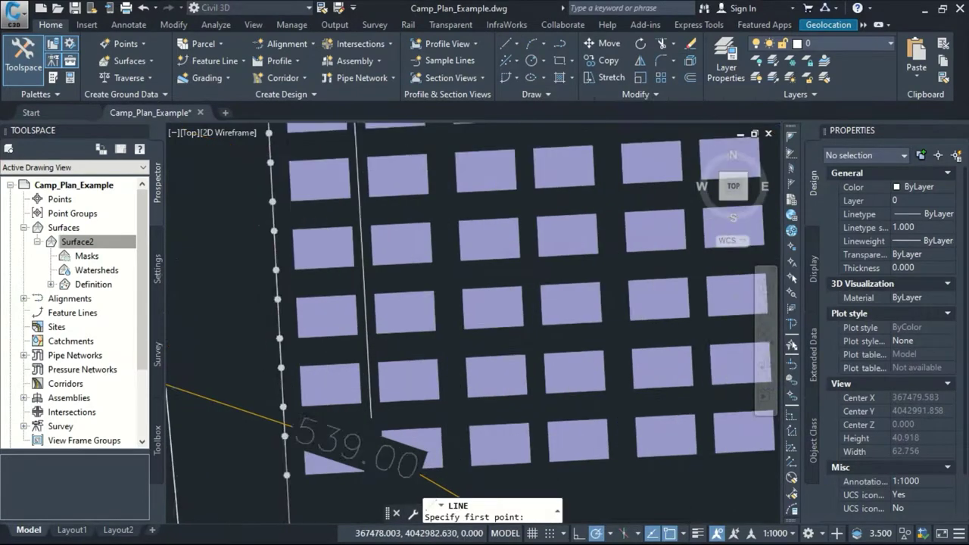
left_click(460, 396)
scroll(460, 394, "down", 4)
scroll(464, 364, "up", 5)
scroll(465, 295, "down", 3)
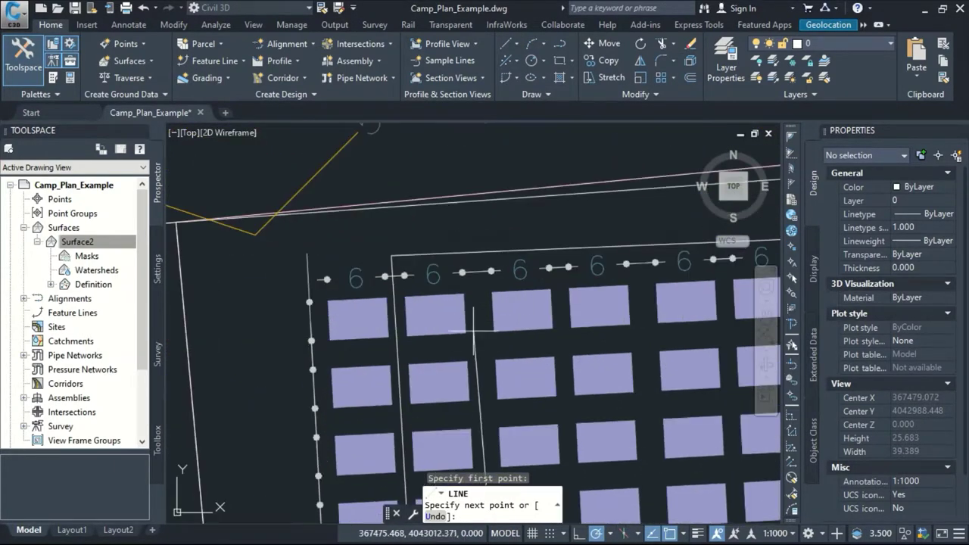
scroll(507, 375, "up", 2)
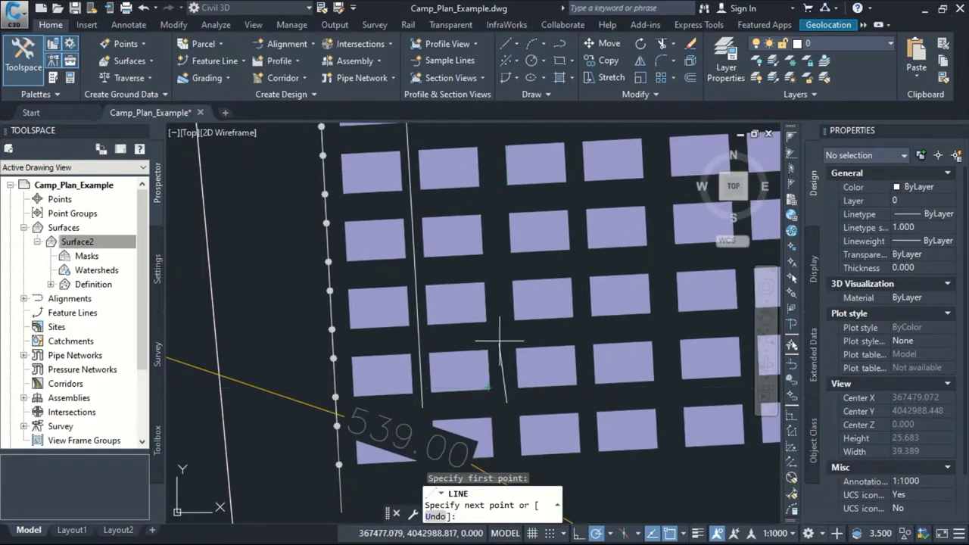
left_click(498, 259)
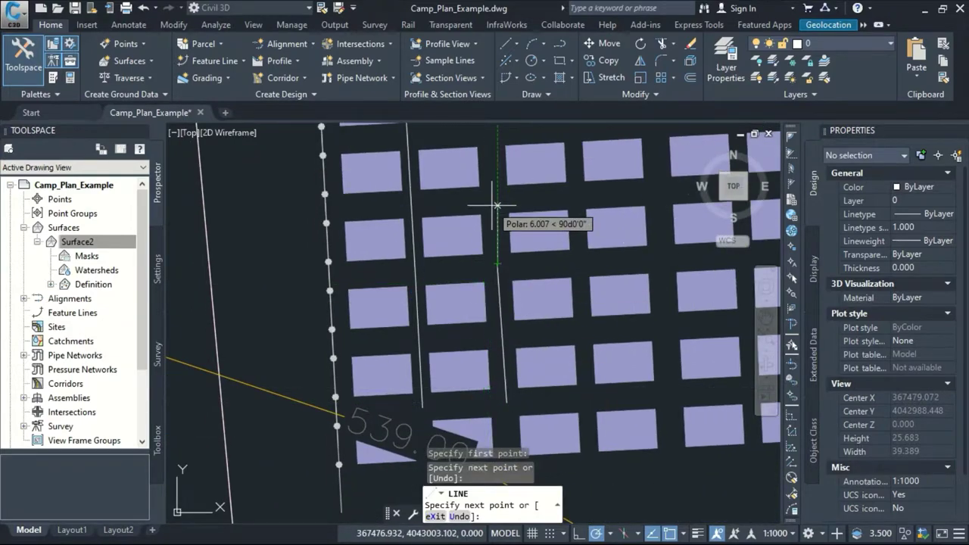
scroll(496, 316, "down", 4)
scroll(479, 336, "up", 4)
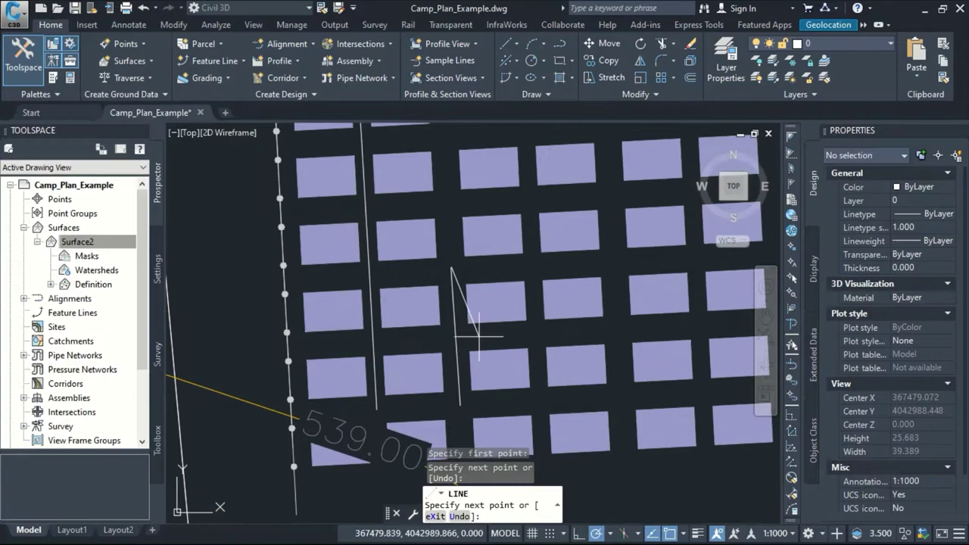
right_click(464, 257)
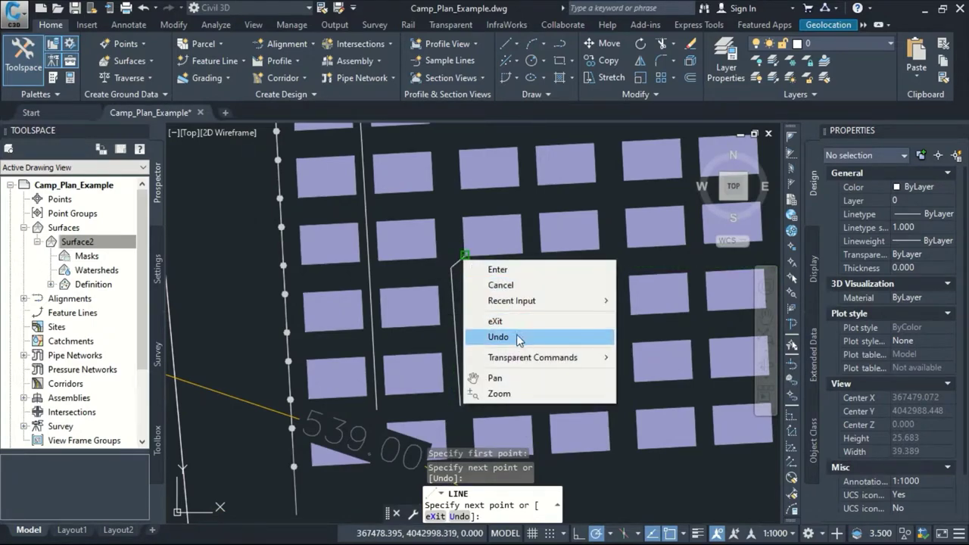
left_click(519, 338)
right_click(471, 322)
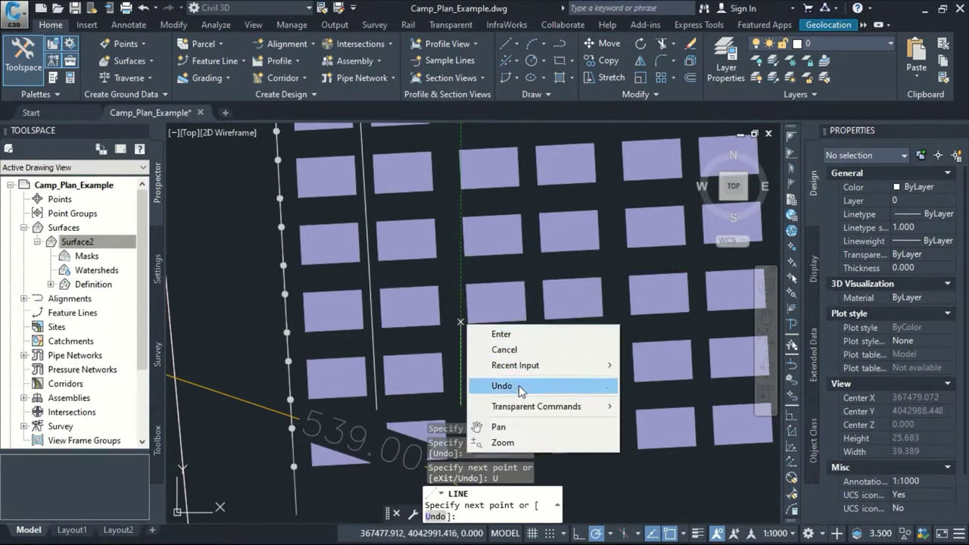
left_click(560, 386)
Step: In the northwesternmost block, draw a line north between the third and fourth shelter columns, from above the southernmost row to slightly past the northern line
scroll(545, 400, "up", 2)
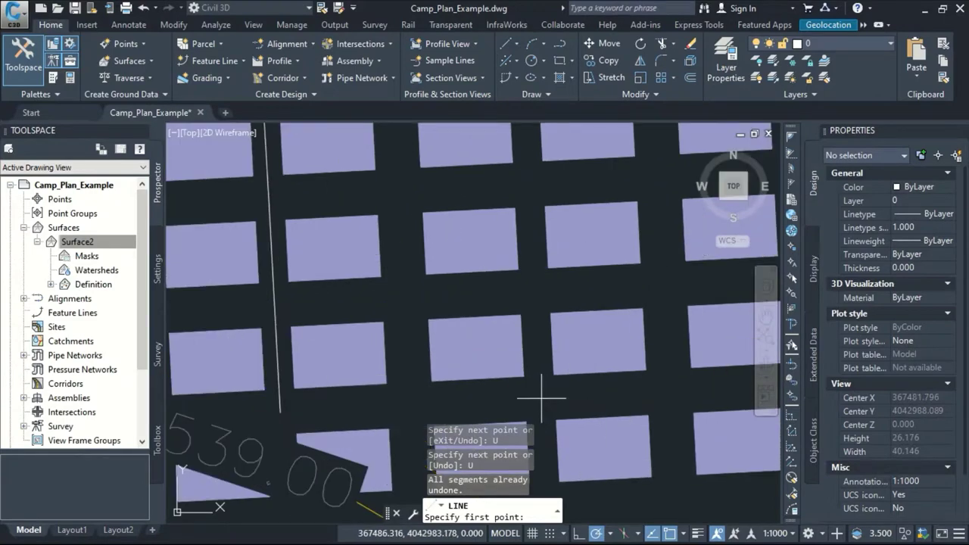
left_click(541, 398)
middle_click_drag(525, 273, 549, 368)
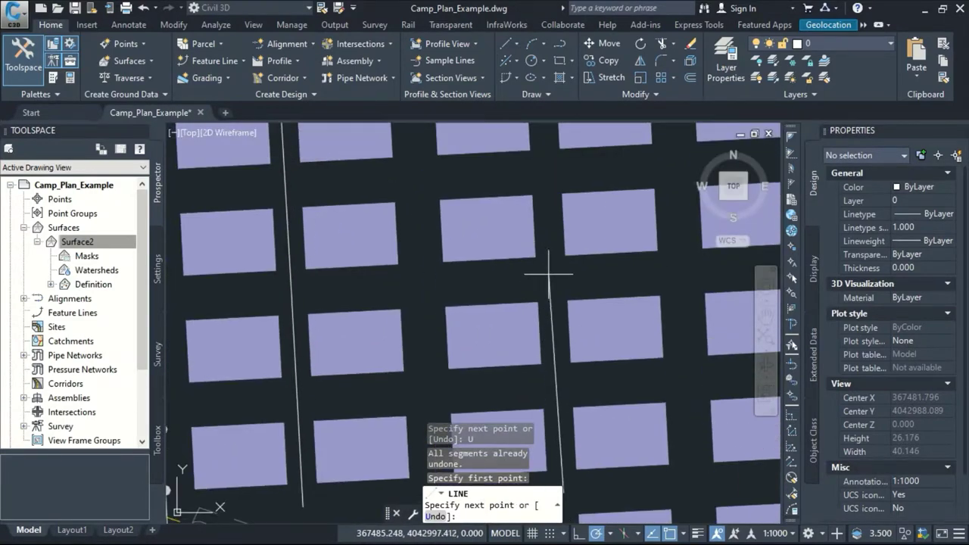
left_click(532, 255)
middle_click_drag(530, 253, 547, 252)
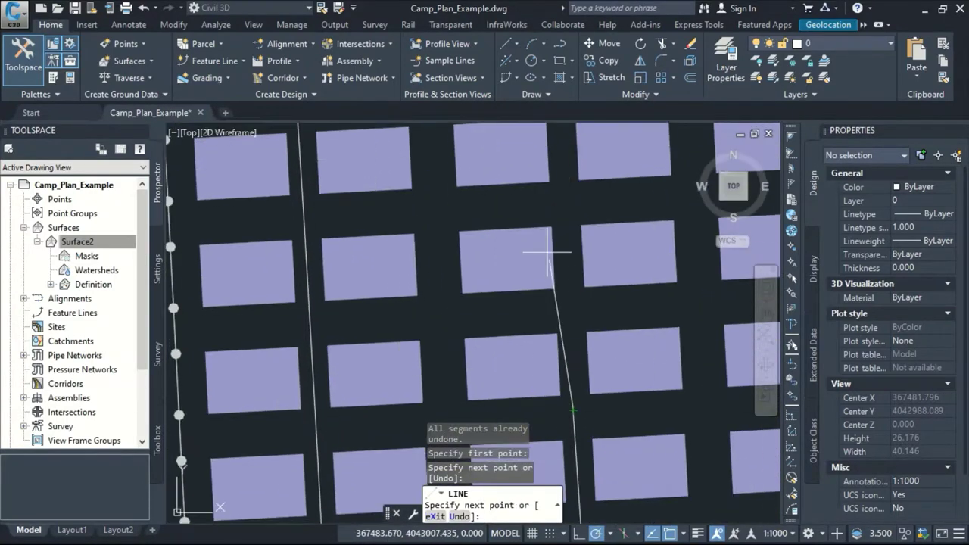
left_click(566, 203)
middle_click_drag(567, 205, 567, 199)
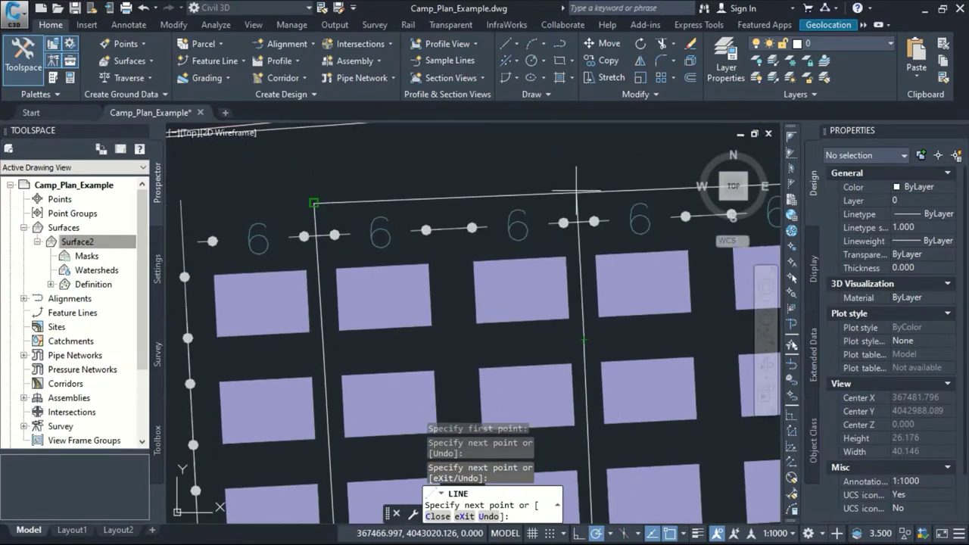
scroll(576, 189, "up", 2)
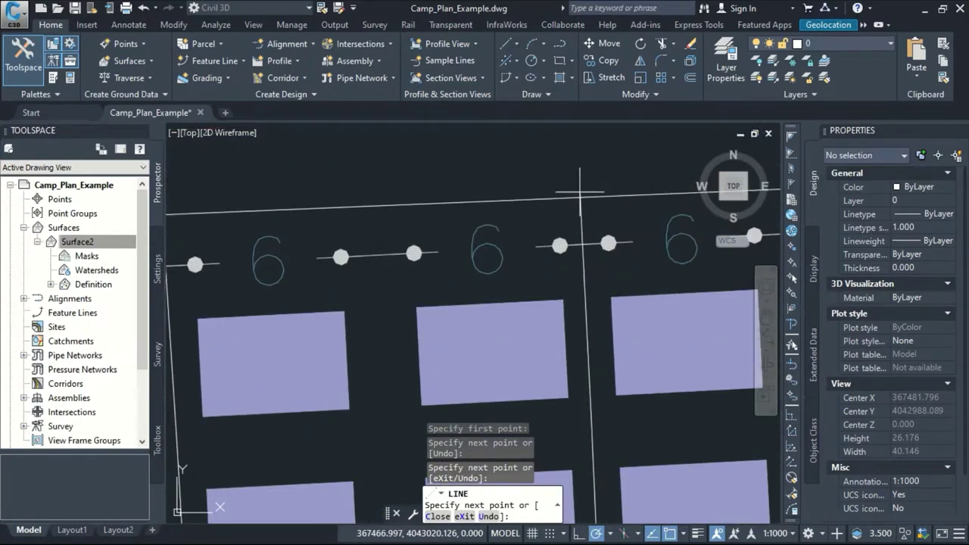
left_click(578, 179)
key("Escape")
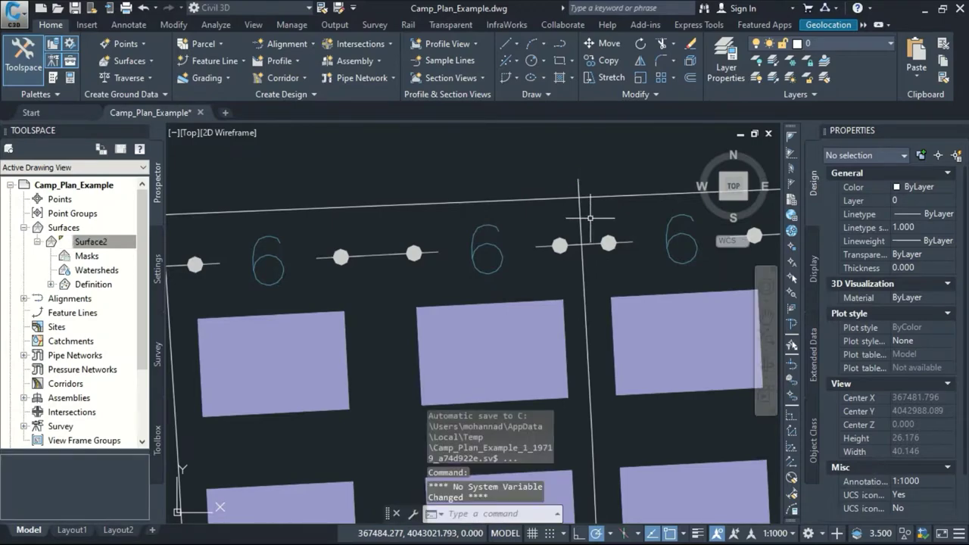
Step: Trim the overshoot of the line between the third and fourth shelter columns, using the block's northern line as the cutting edge
type("tr")
key("Return")
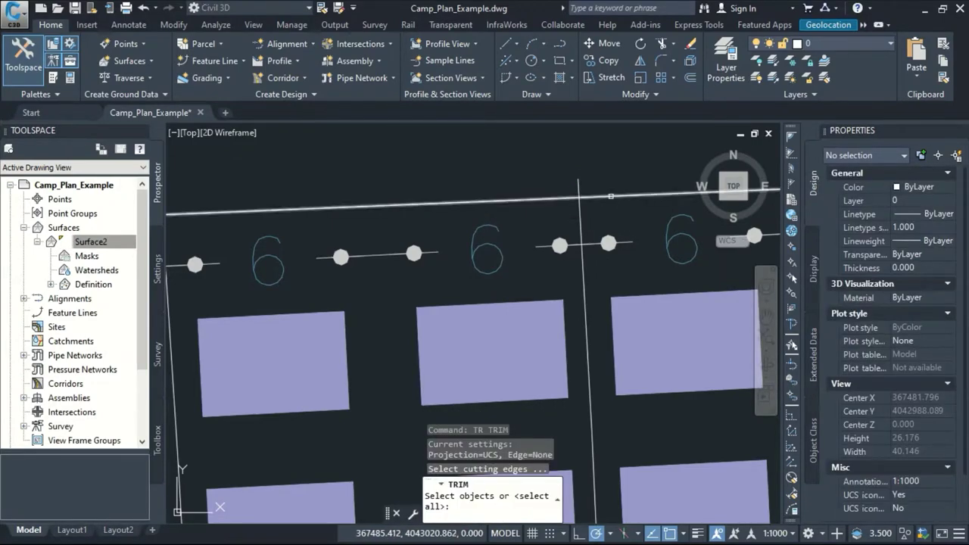
left_click(629, 197)
key("Return")
scroll(432, 201, "down", 4)
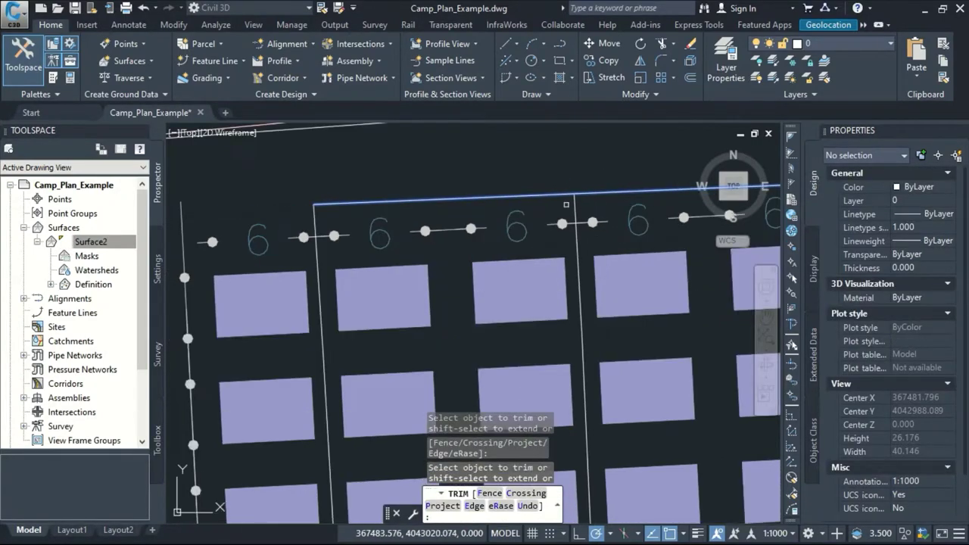
left_click(432, 201)
scroll(494, 198, "down", 2)
key("Escape")
middle_click_drag(489, 348, 516, 319)
scroll(486, 354, "down", 2)
scroll(483, 346, "up", 3)
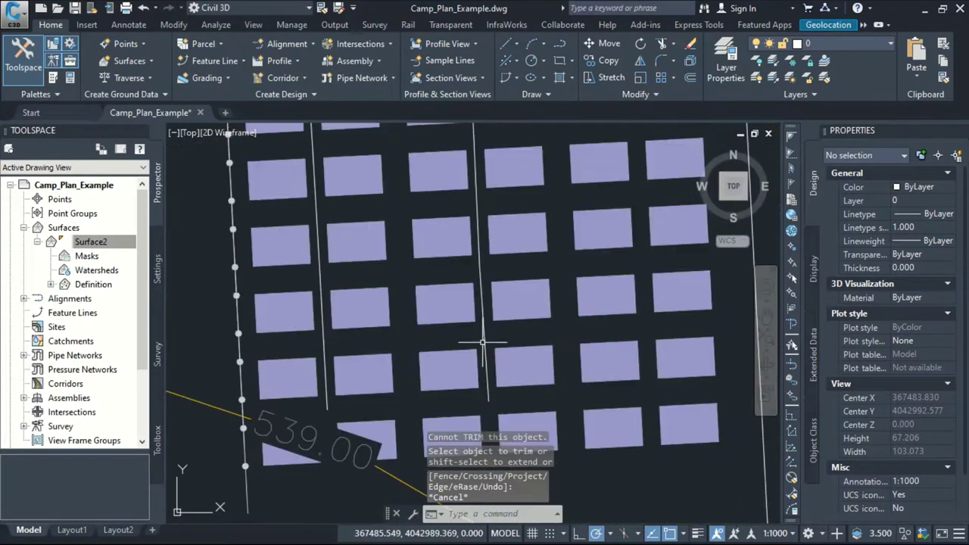
left_click(484, 345)
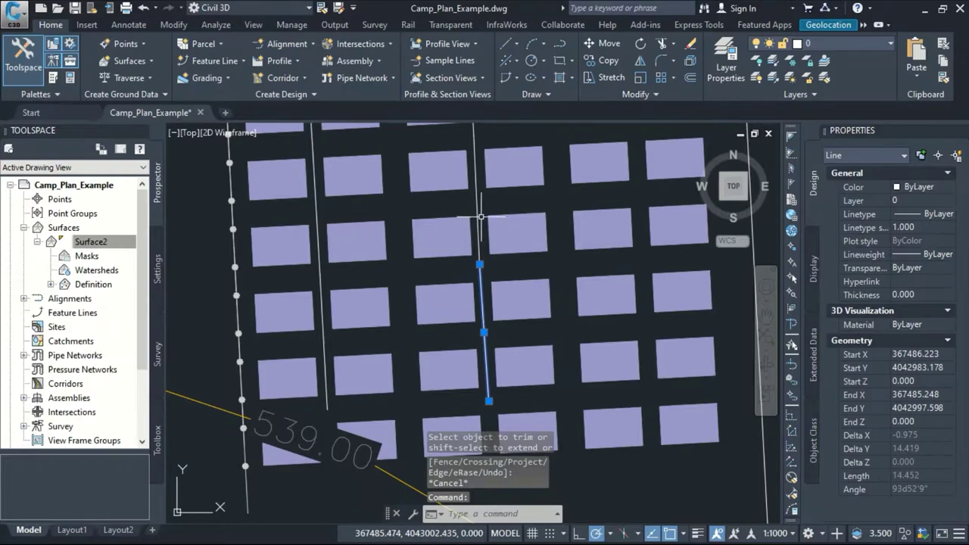
left_click(477, 210)
type("c")
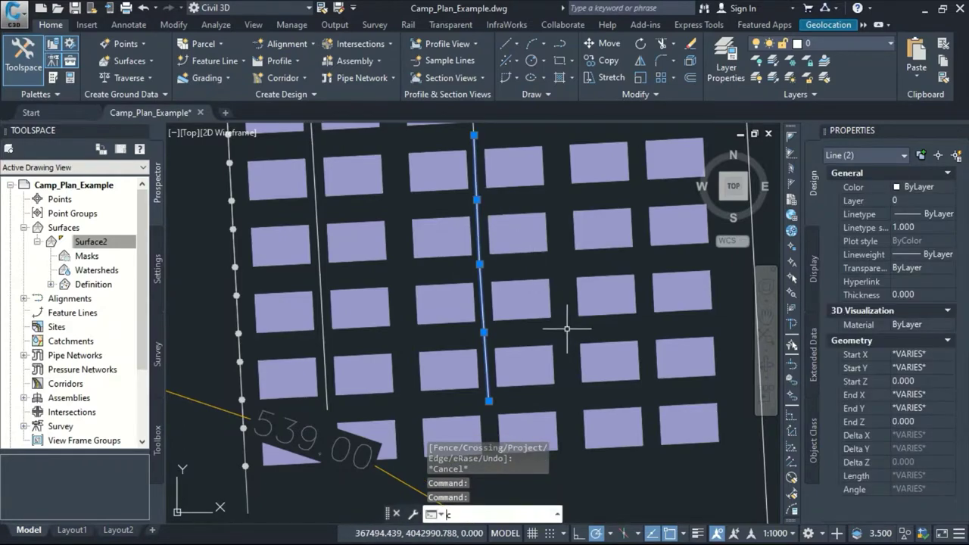
key("Return")
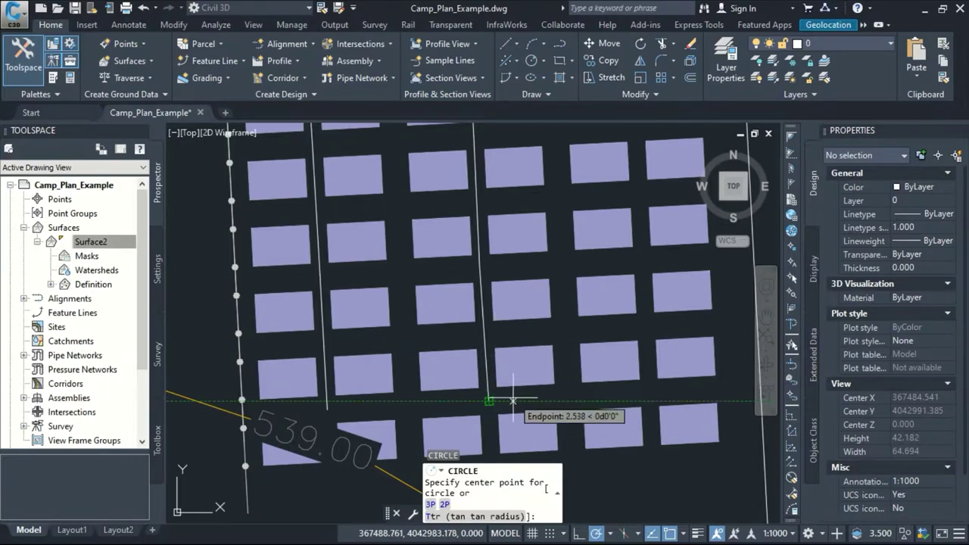
key("Escape")
Step: Copy the three line segments between the third and fourth shelter columns from their southern end to the gap between the fifth and sixth columns
type("c")
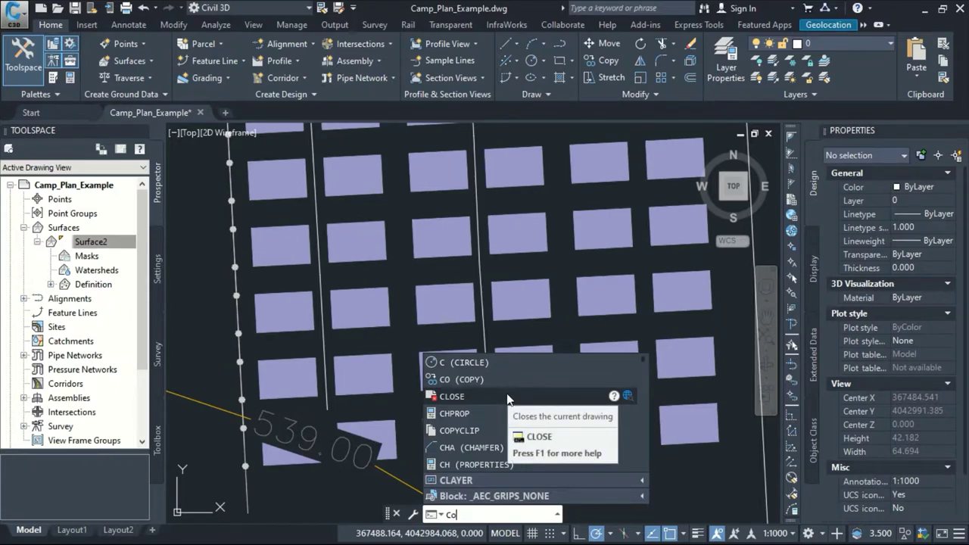
left_click(516, 362)
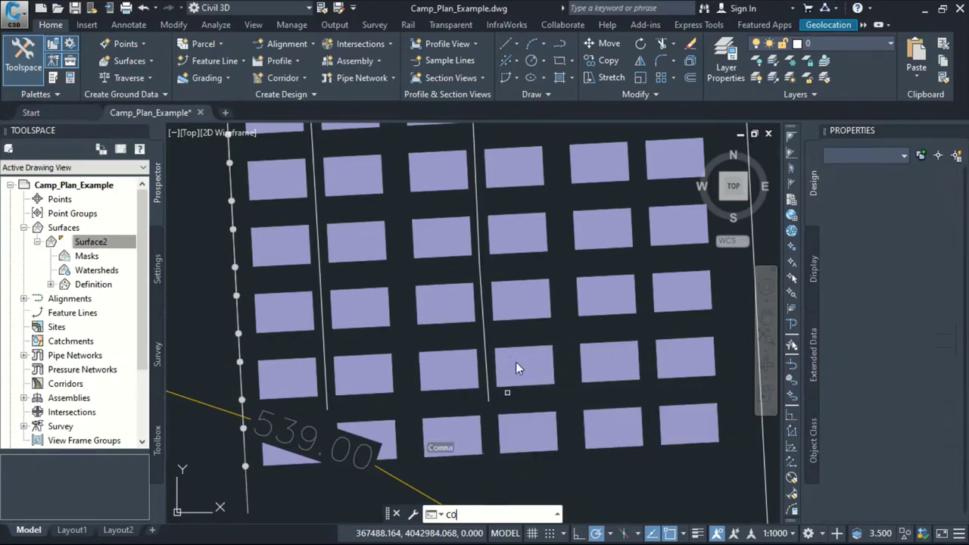
key("Return")
left_click(475, 221)
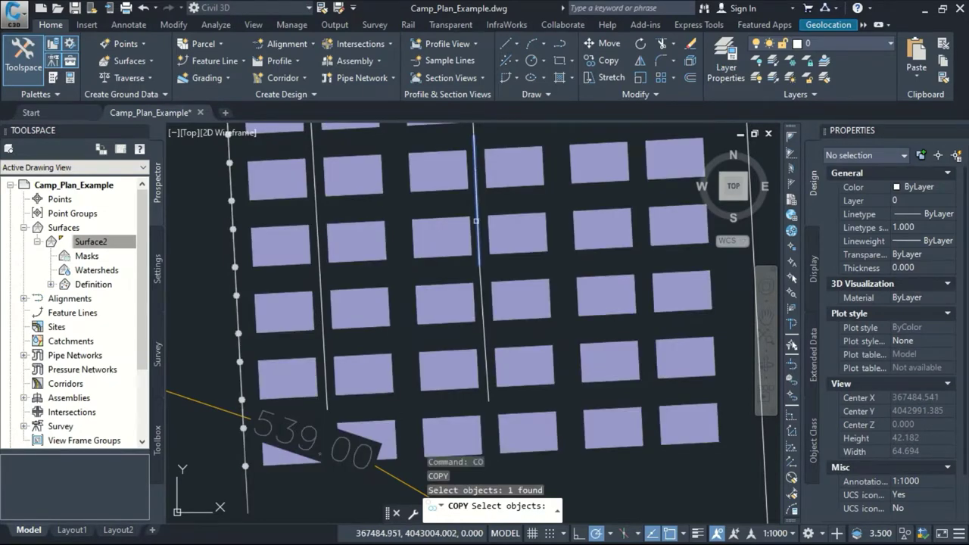
left_click(483, 305)
middle_click_drag(470, 243, 498, 354)
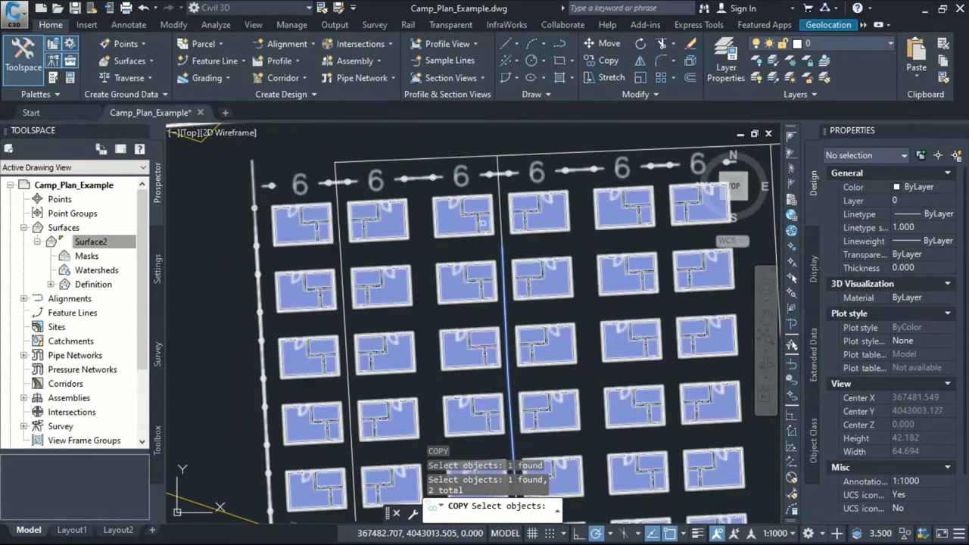
left_click(496, 212)
scroll(496, 212, "down", 4)
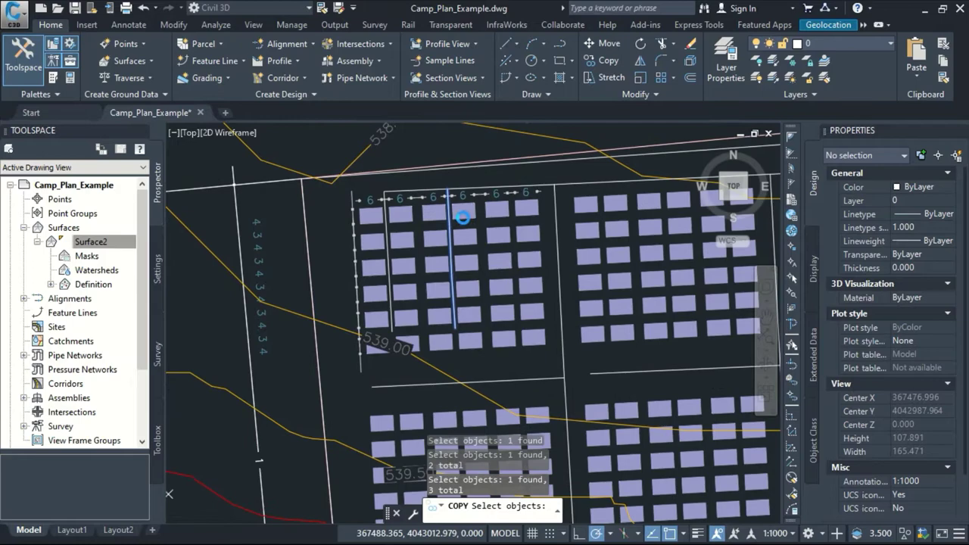
key("Return")
scroll(448, 312, "up", 6)
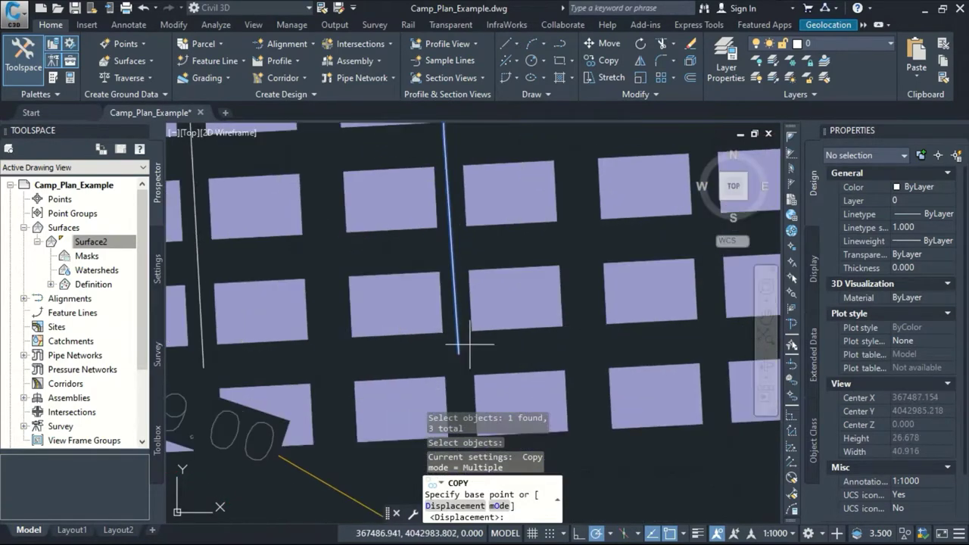
left_click(459, 353)
scroll(455, 348, "down", 4)
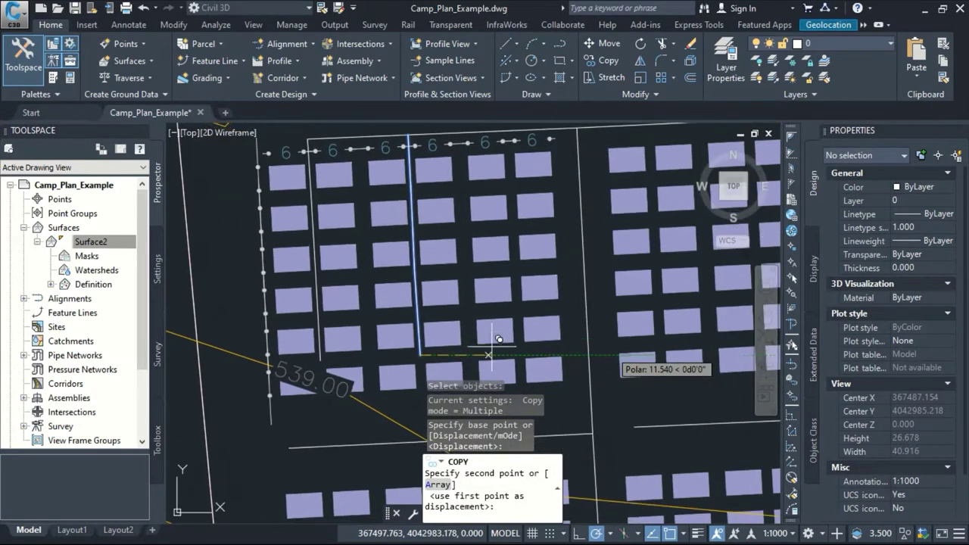
scroll(526, 338, "up", 2)
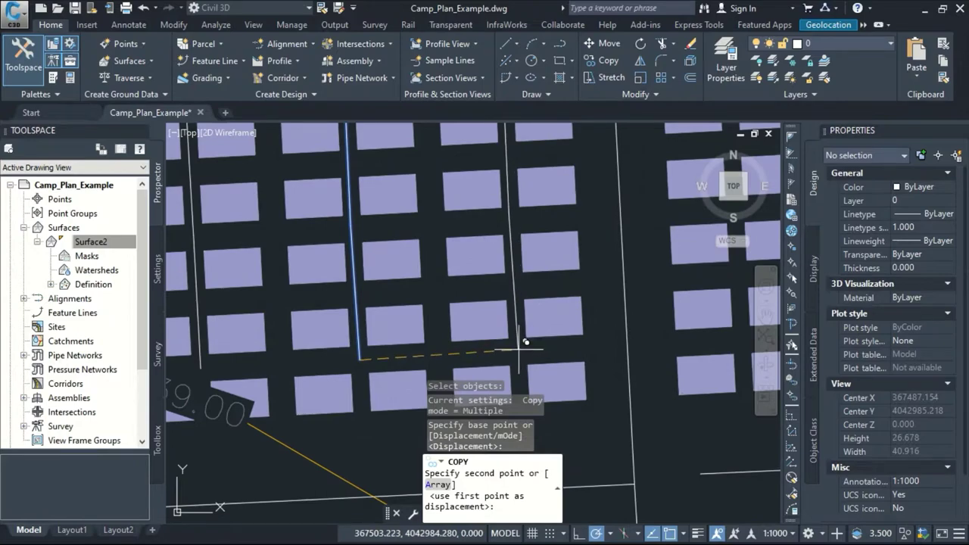
left_click(523, 345)
right_click(525, 250)
left_click(543, 271)
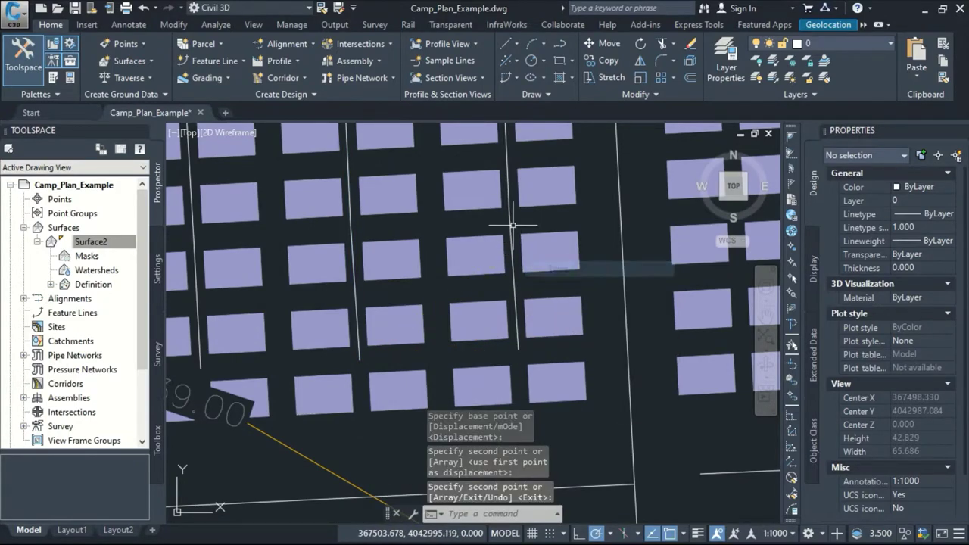
Step: Trim the copied line's overshoot between the fifth and sixth shelter columns at the block's northern line
scroll(519, 220, "down", 3)
scroll(533, 182, "up", 10)
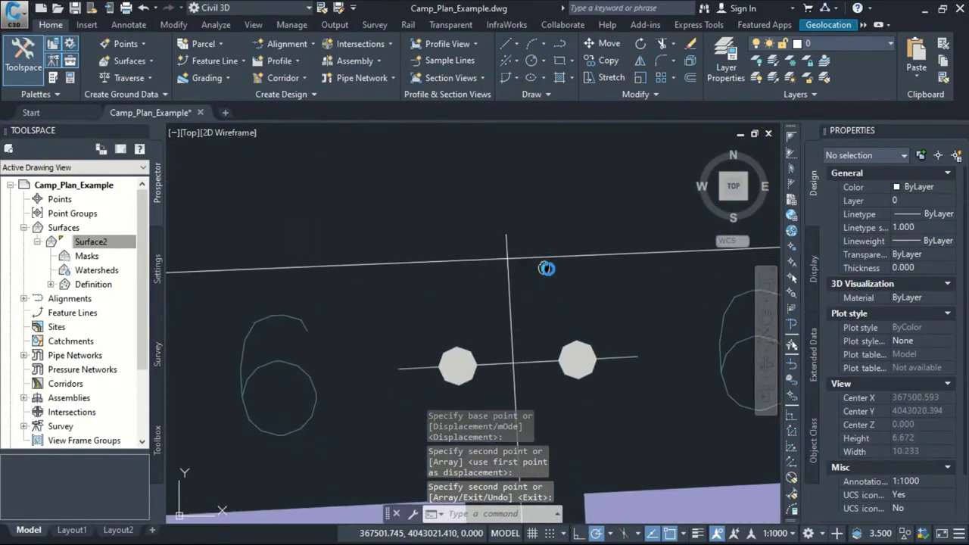
type("tr")
key("Return")
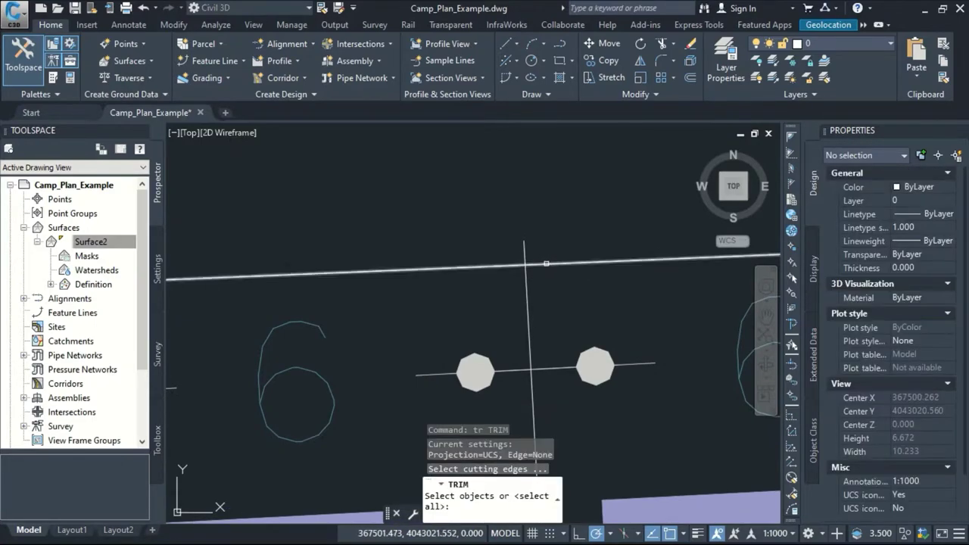
left_click(531, 266)
key("Return")
scroll(515, 209, "down", 12)
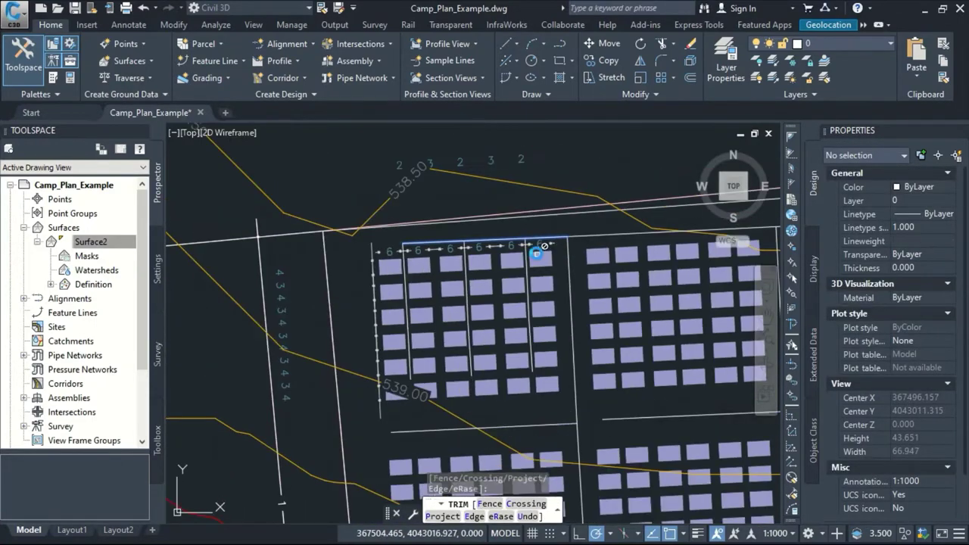
left_click(394, 254)
scroll(433, 281, "down", 5)
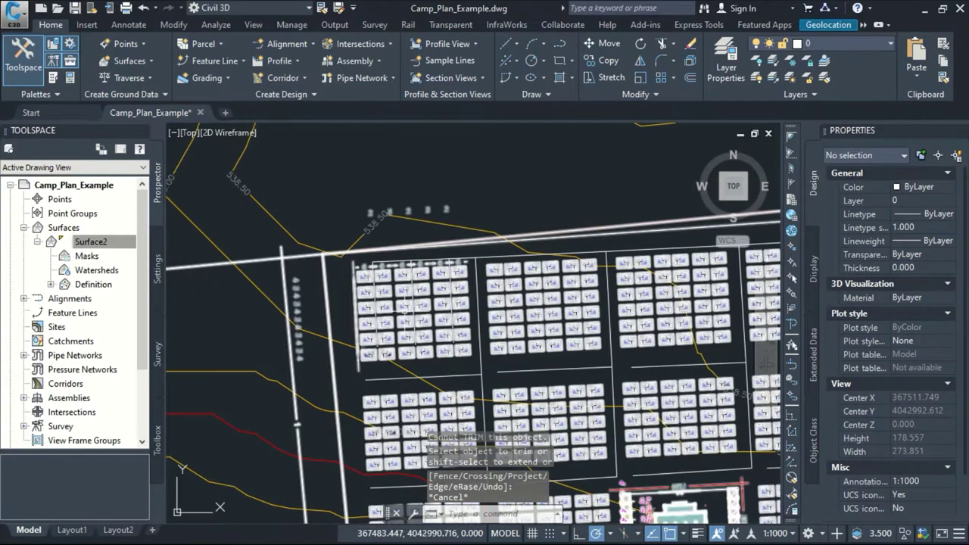
key("Escape")
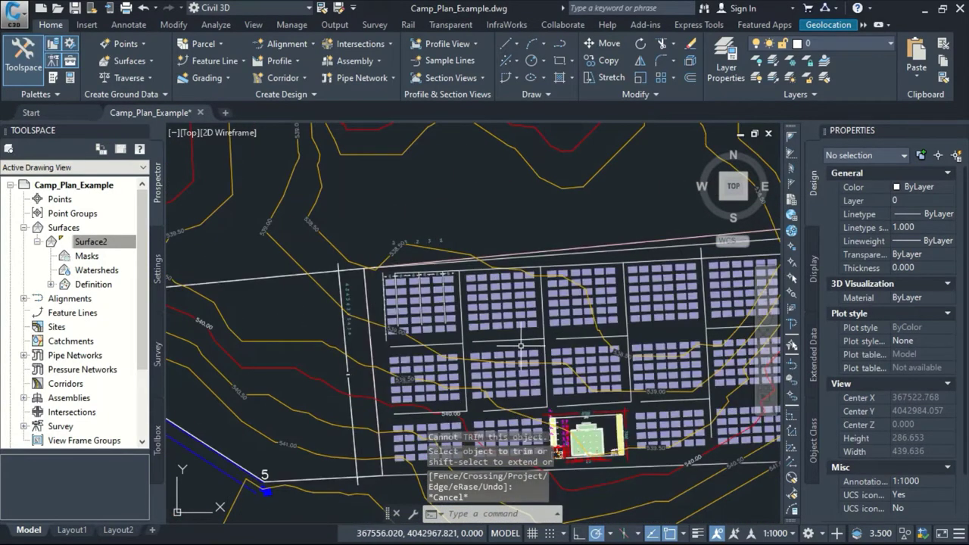
Step: Review the line network and block layout across the whole camp, from the northwesternmost block to the eastern boundary and back
middle_click_drag(516, 343, 382, 284)
middle_click_drag(310, 260, 242, 249)
scroll(542, 311, "down", 2)
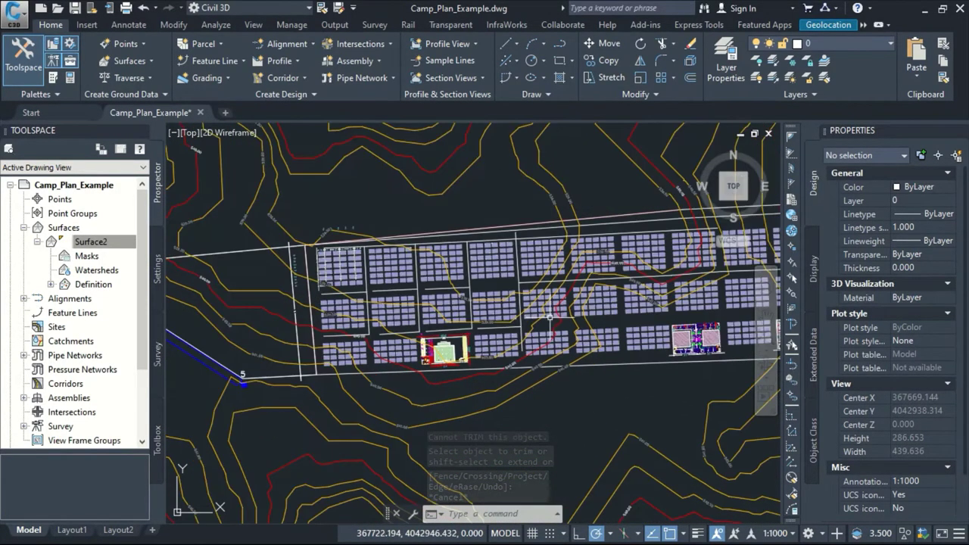
middle_click_drag(582, 241, 421, 231)
middle_click_drag(382, 327, 490, 353)
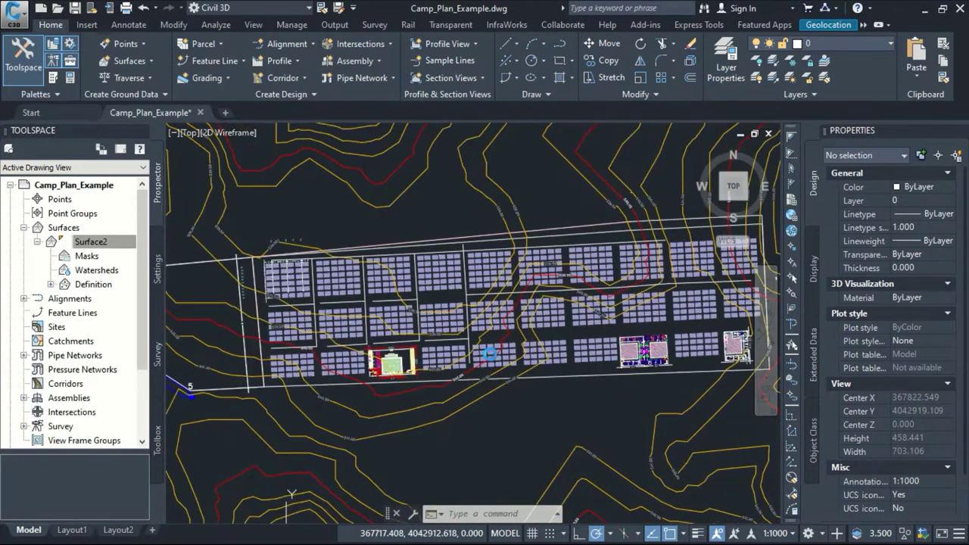
middle_click_drag(658, 331, 531, 320)
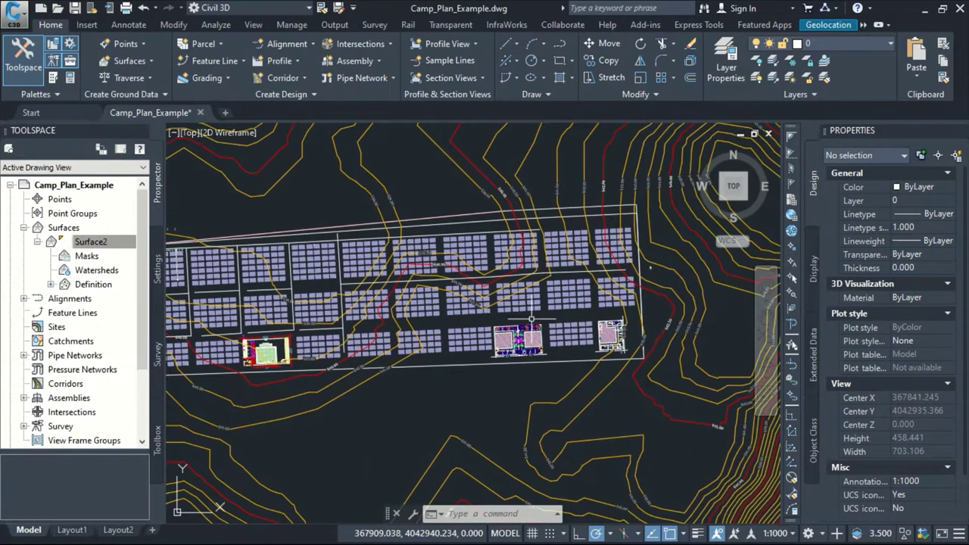
middle_click_drag(350, 334, 507, 330)
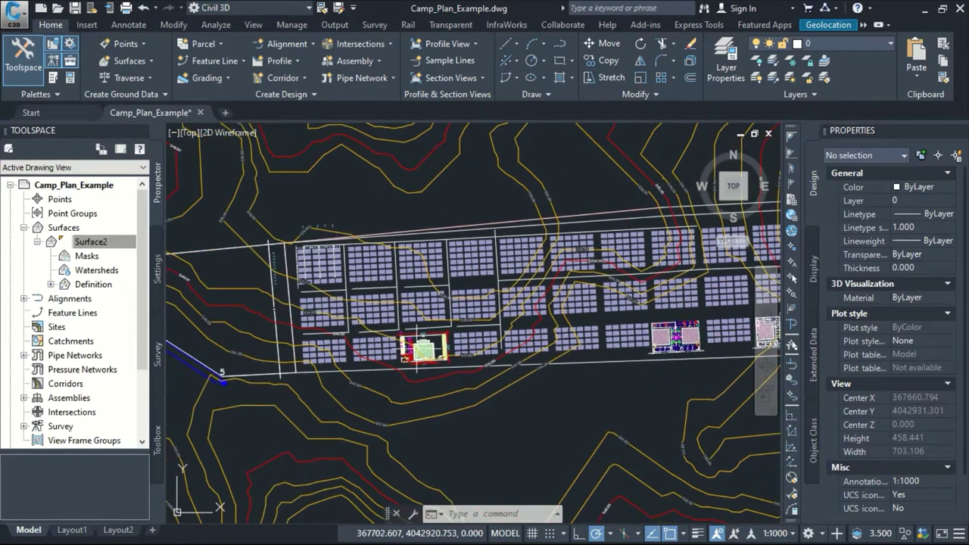
Step: Examine the facility compound with the green building in the southern block row, and the blocks and facilities east of it
scroll(411, 348, "up", 6)
scroll(451, 307, "up", 2)
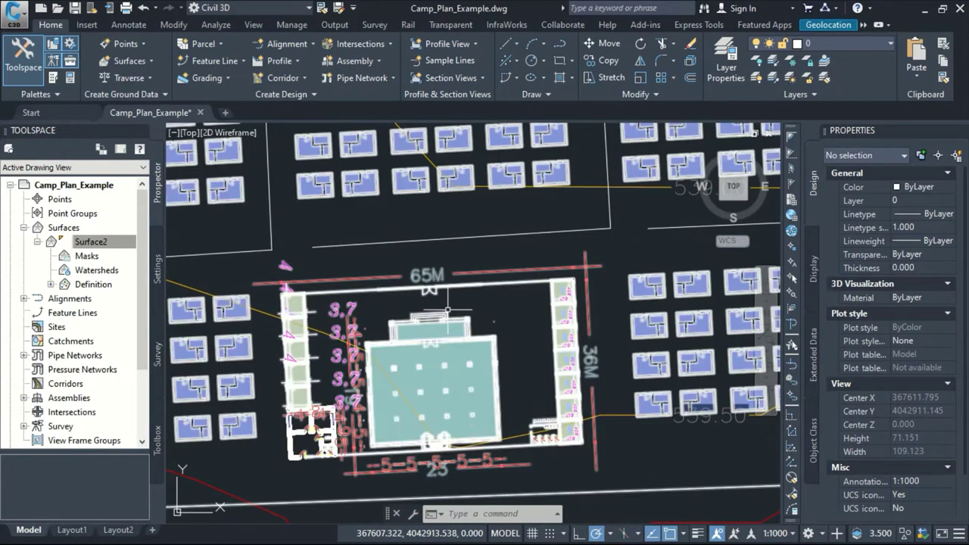
scroll(513, 310, "down", 2)
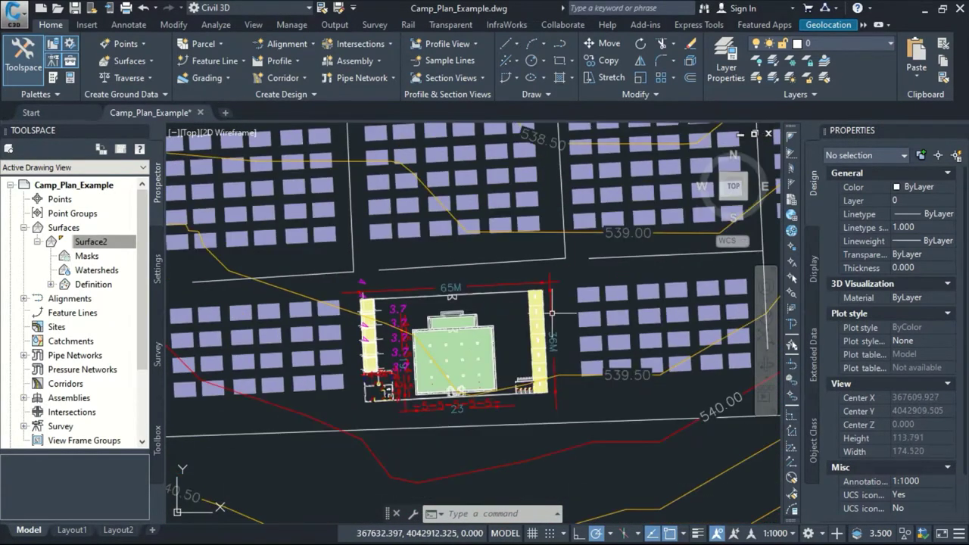
middle_click_drag(555, 313, 392, 277)
middle_click_drag(518, 303, 448, 324)
mouse_move(264, 292)
middle_mouse_down()
mouse_move(468, 320)
mouse_move(399, 284)
middle_mouse_up()
scroll(365, 294, "up", 3)
scroll(432, 266, "down", 4)
middle_click_drag(513, 319, 359, 325)
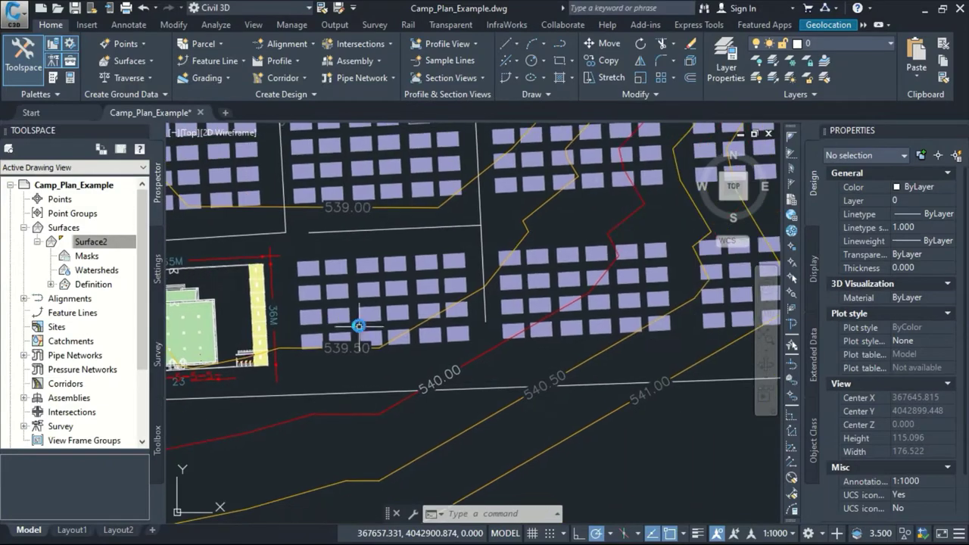
scroll(310, 310, "down", 4)
mouse_move(621, 295)
middle_mouse_down()
mouse_move(465, 289)
mouse_move(392, 298)
middle_mouse_up()
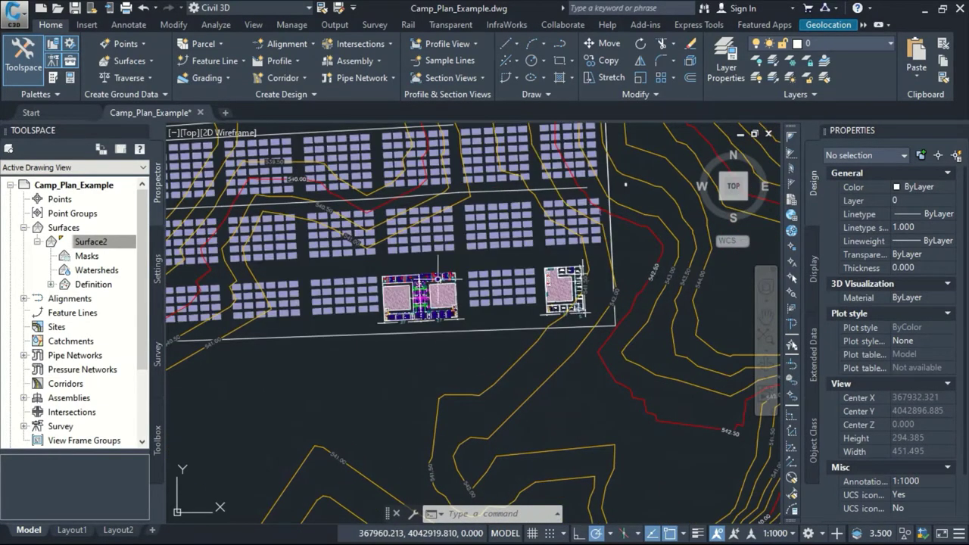
middle_click_drag(353, 241, 519, 321)
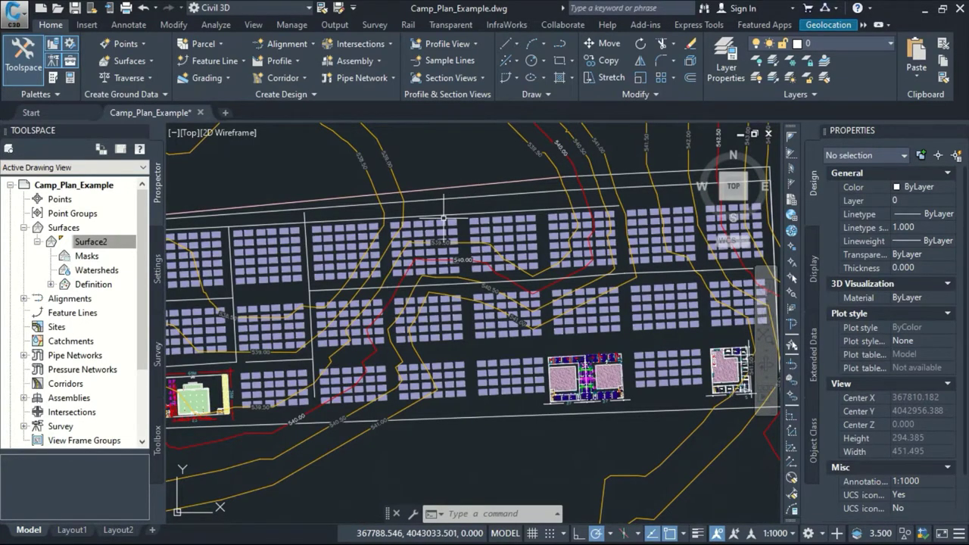
Step: Erase all the drawn corridor and shelter-column lines across the camp, using Select Similar to gather every matching line
scroll(443, 218, "up", 8)
left_click(415, 253)
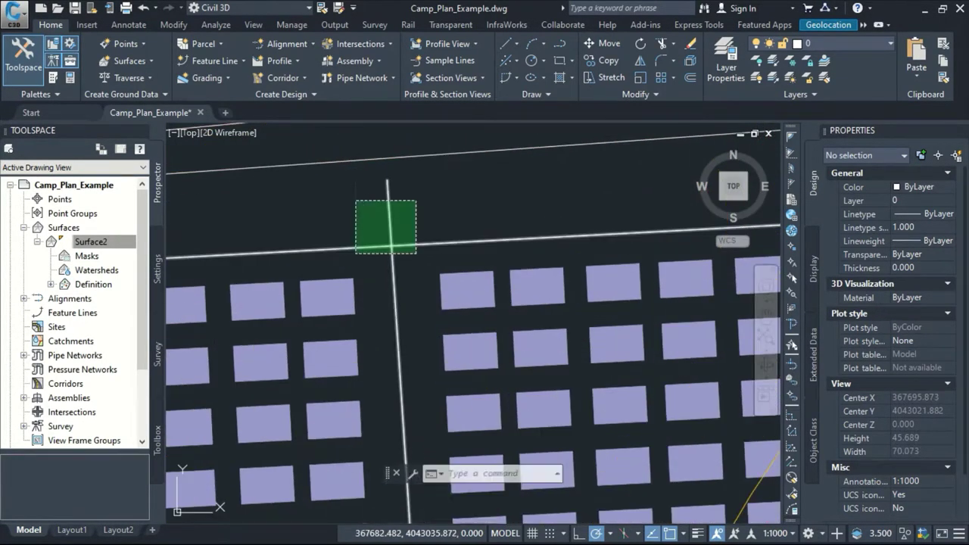
left_click(356, 201)
scroll(414, 233, "down", 8)
middle_click_drag(402, 272, 454, 192)
scroll(468, 228, "up", 6)
left_click(477, 233)
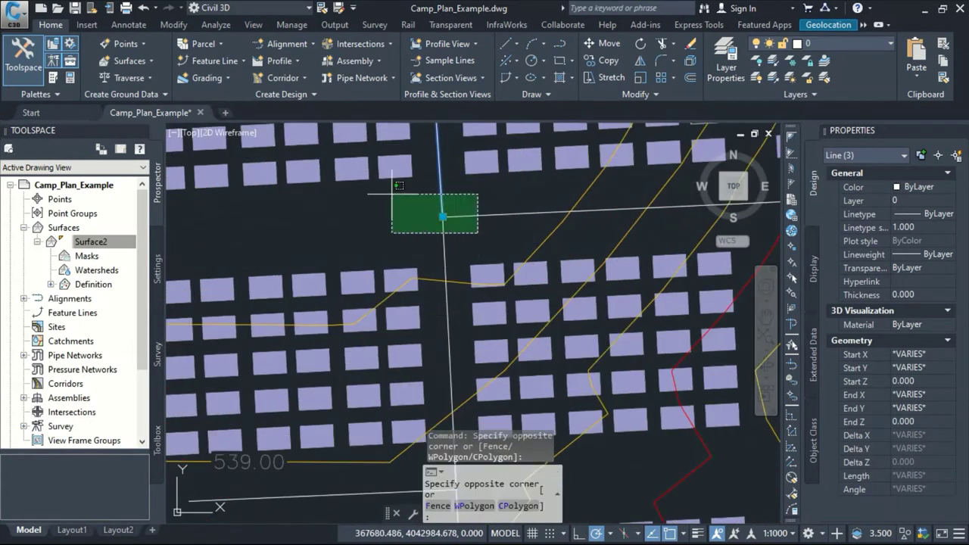
left_click(392, 195)
scroll(404, 227, "down", 8)
scroll(423, 217, "up", 6)
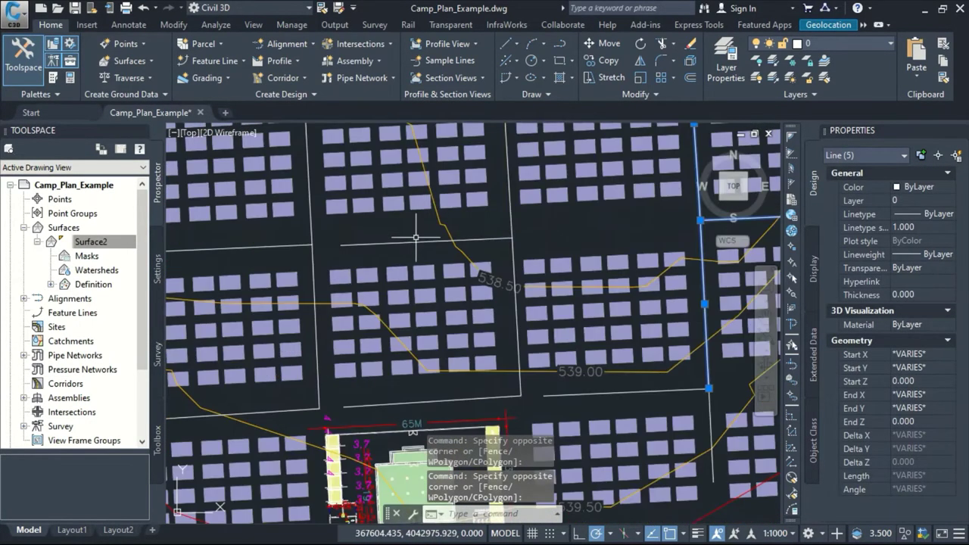
left_click(415, 244)
right_click(409, 226)
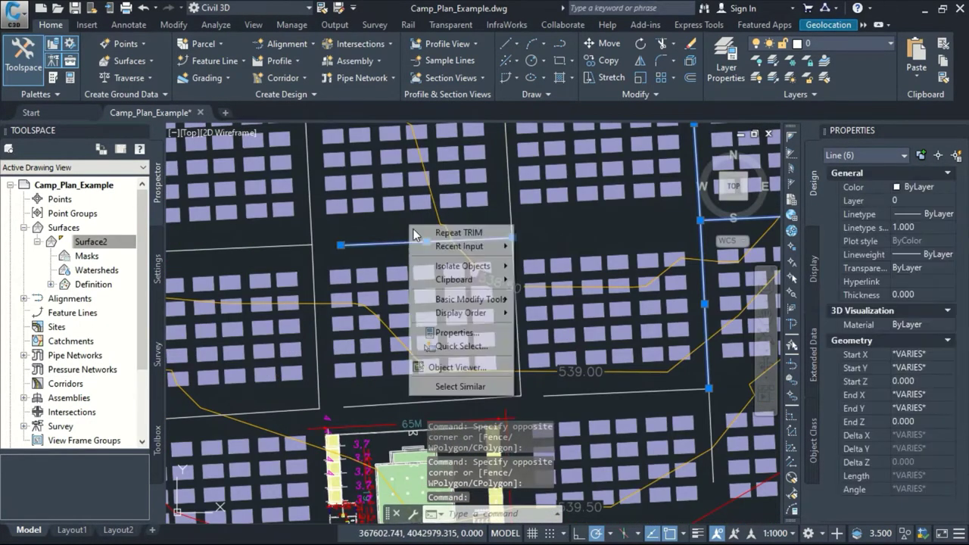
left_click(463, 388)
scroll(486, 273, "down", 10)
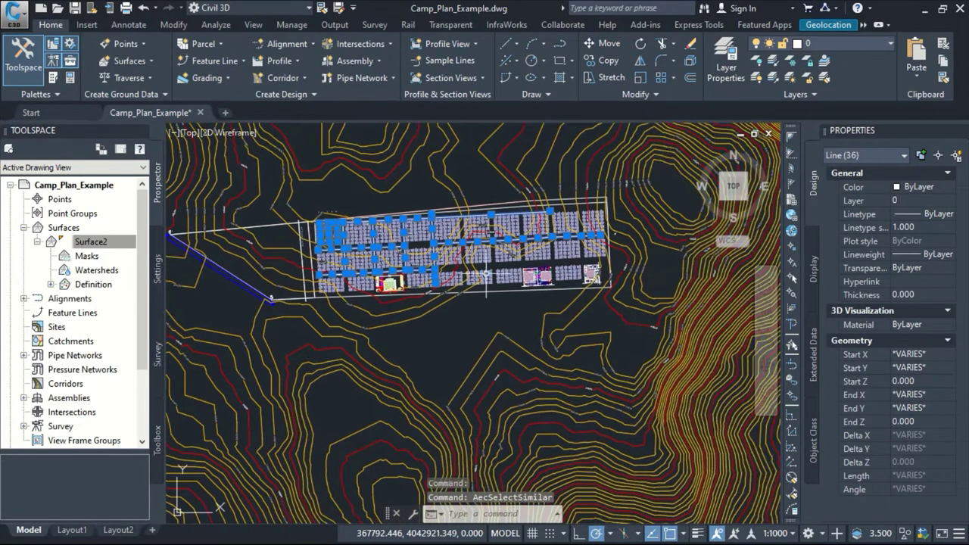
key("Delete")
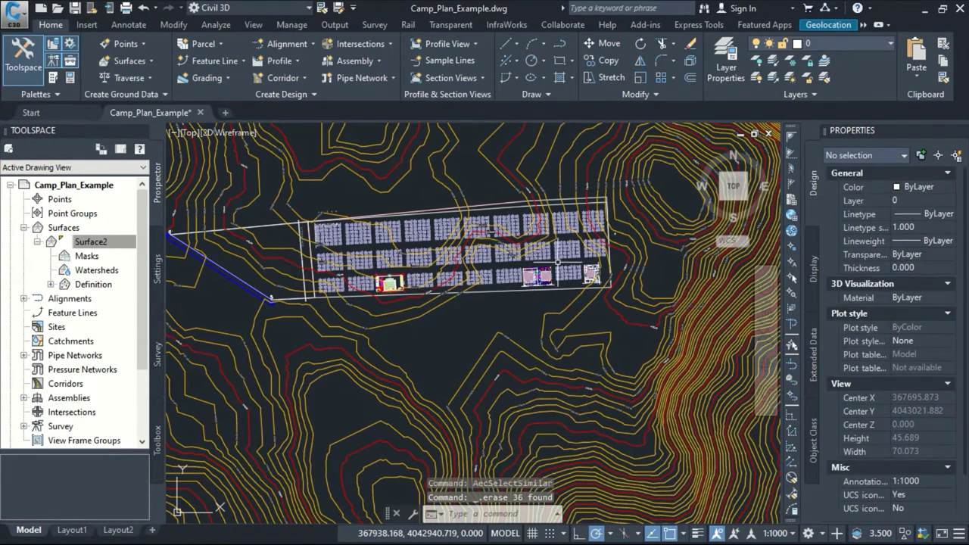
Step: Turn on the 02_sewer layer to display the prepared sewer network over the camp blocks
scroll(498, 212, "up", 4)
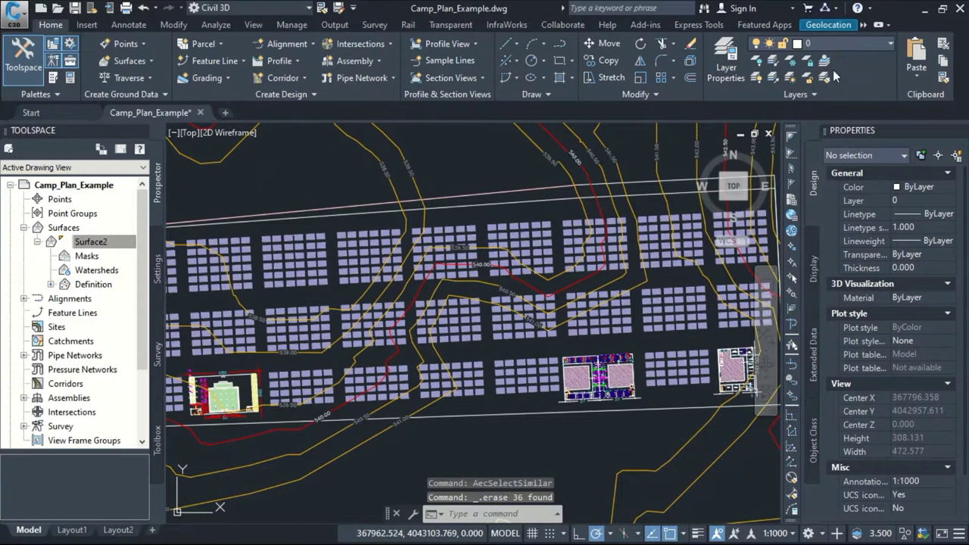
left_click(833, 43)
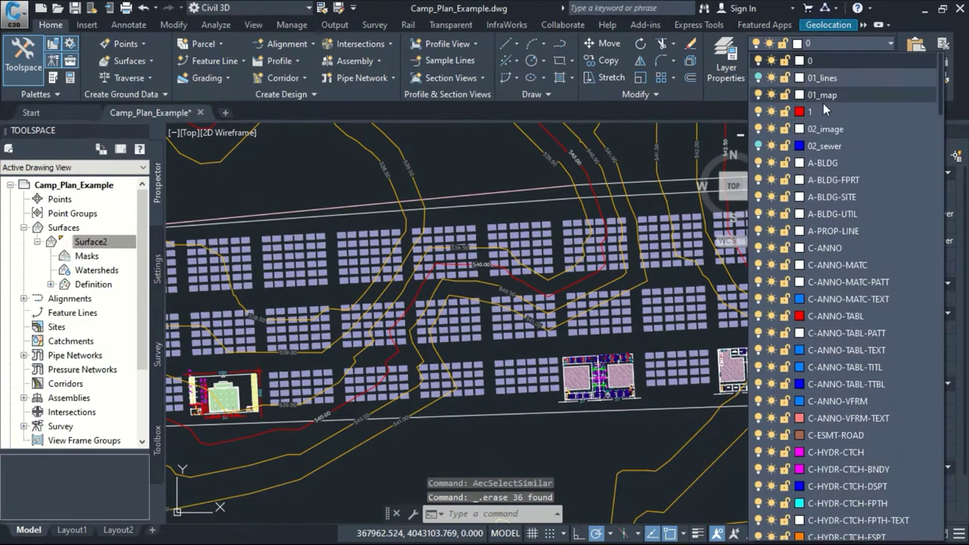
left_click(759, 146)
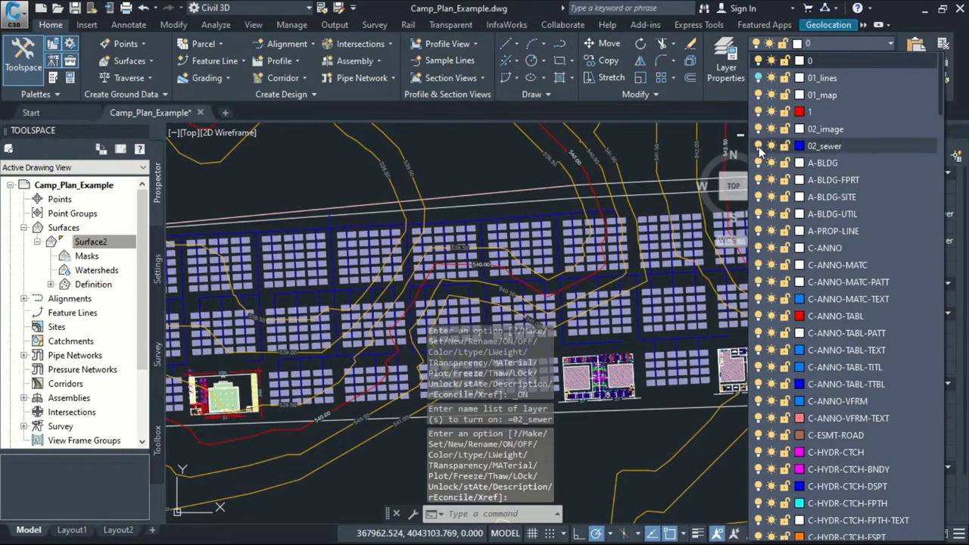
left_click(759, 146)
left_click(759, 146)
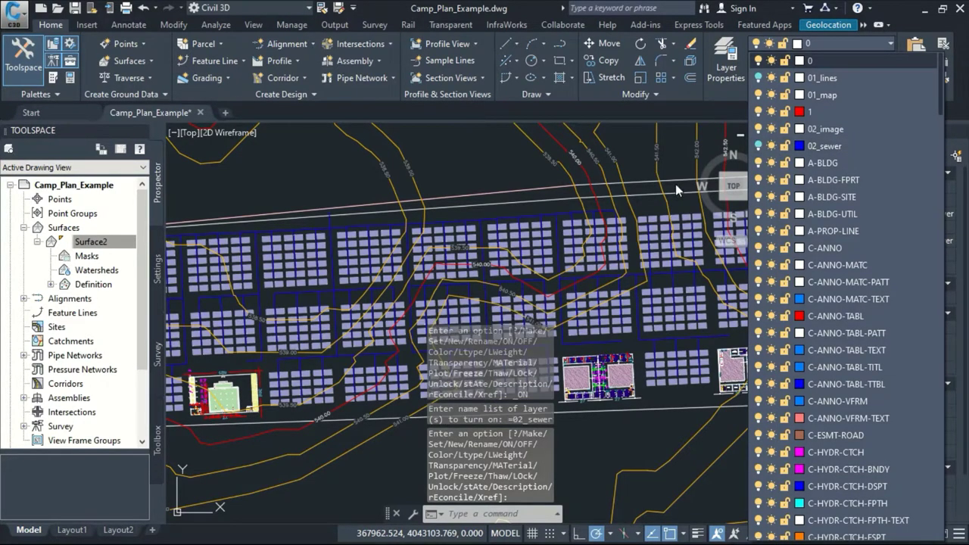
Step: Examine the sewer network across the western blocks and around the compound with the green building
middle_click_drag(374, 278, 441, 240)
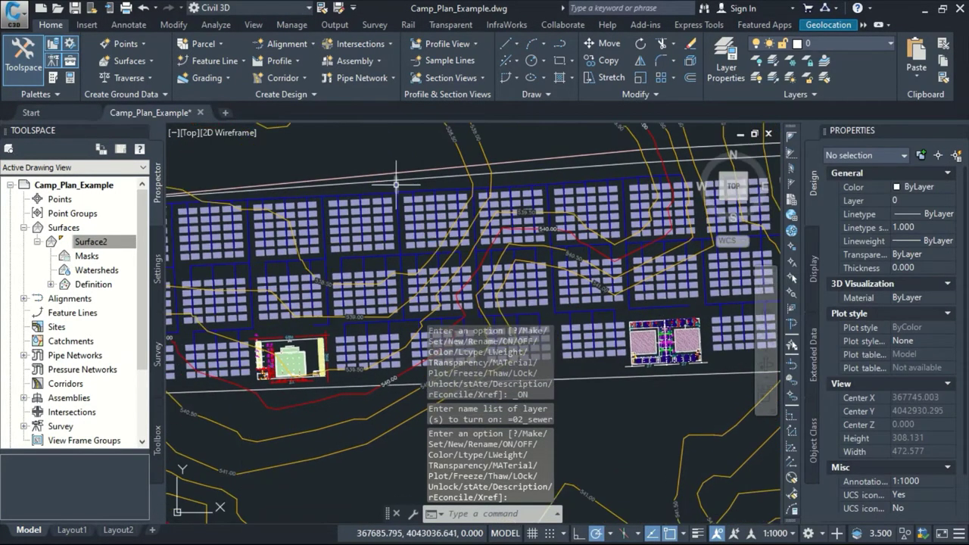
scroll(392, 197, "up", 8)
scroll(414, 205, "down", 8)
scroll(415, 204, "down", 3)
middle_click_drag(340, 259, 457, 227)
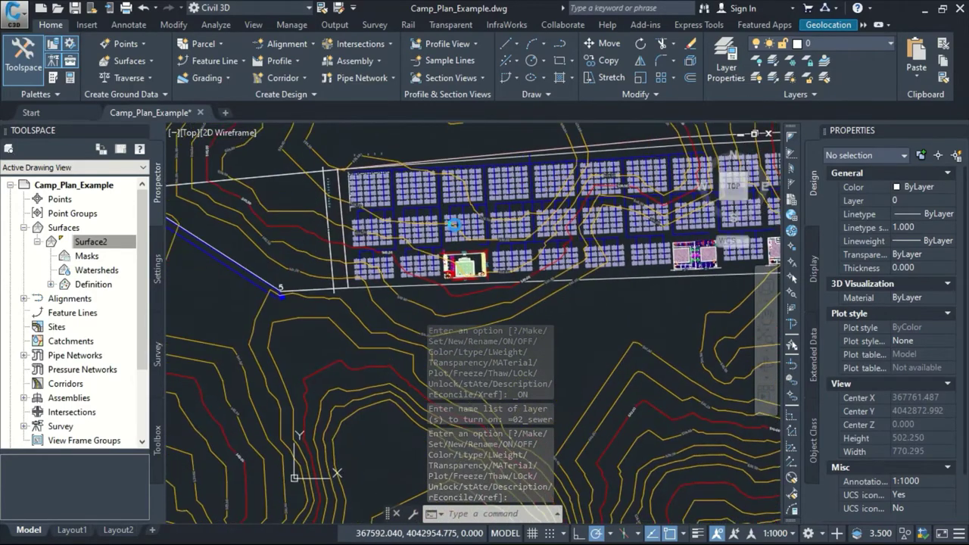
scroll(331, 236, "up", 3)
scroll(334, 236, "down", 3)
middle_click_drag(373, 229, 430, 223)
scroll(430, 223, "up", 2)
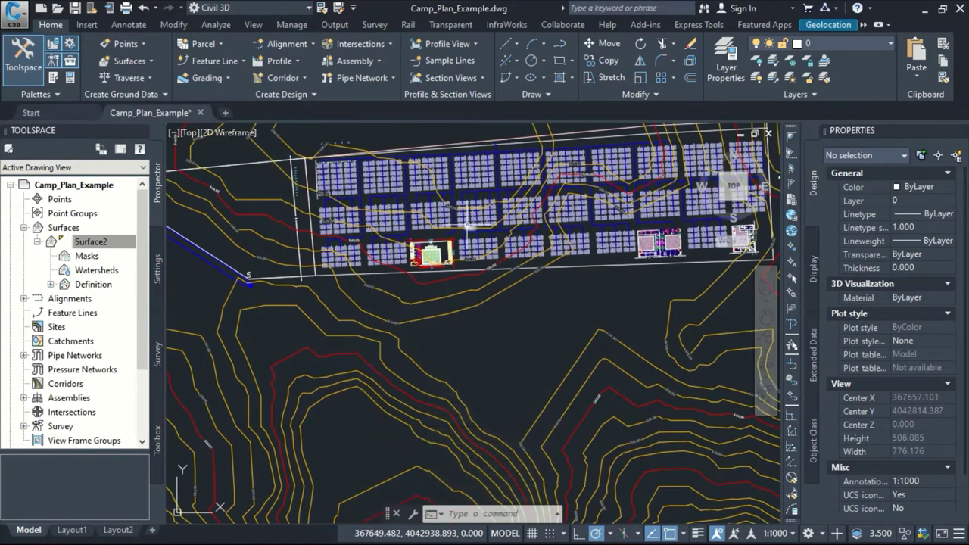
scroll(350, 306, "up", 2)
middle_click_drag(389, 289, 394, 312)
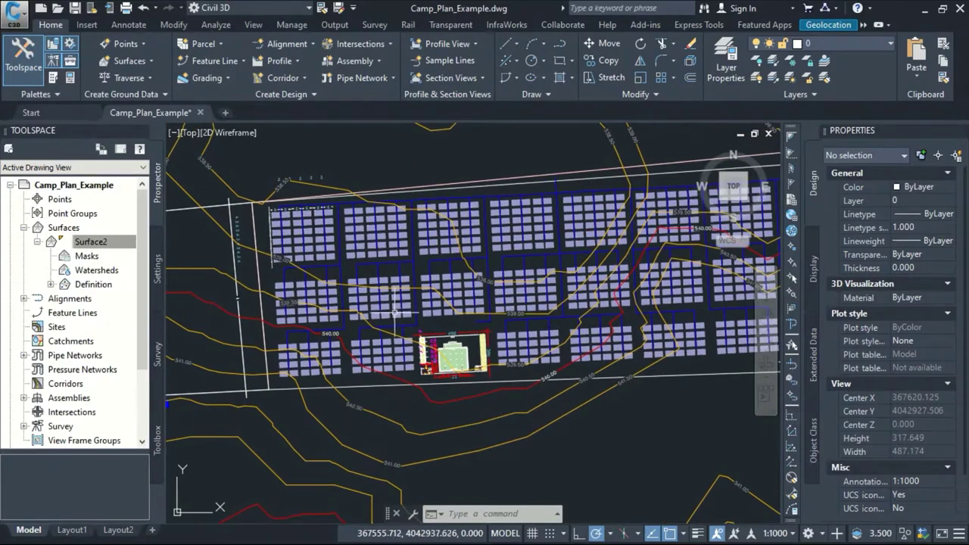
middle_click_drag(506, 268, 430, 255)
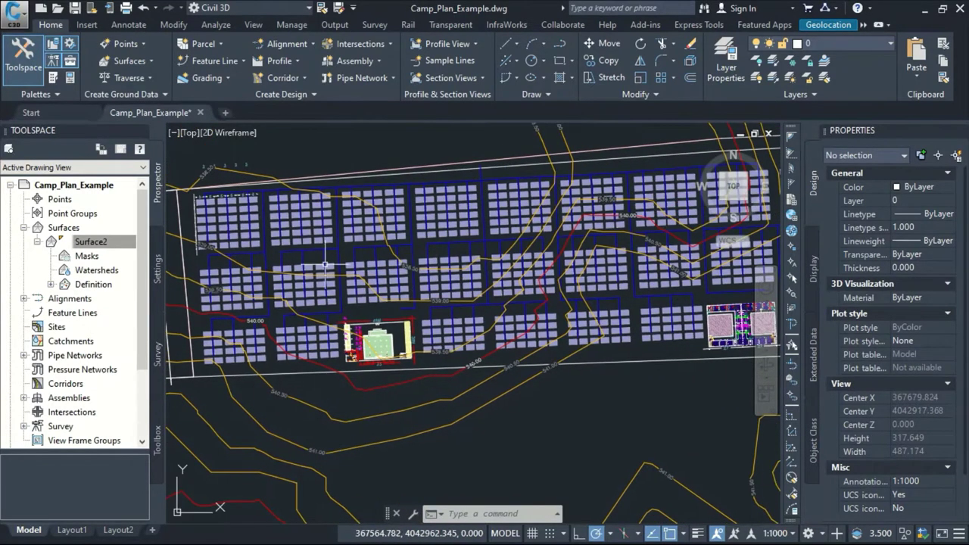
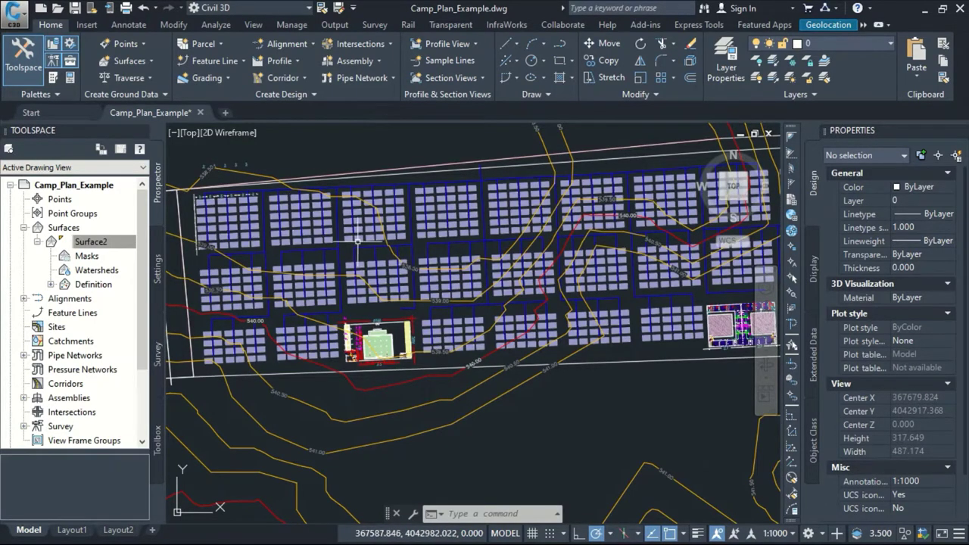
mouse_move(419, 252)
middle_mouse_down()
mouse_move(385, 248)
mouse_move(437, 276)
mouse_move(478, 205)
mouse_move(390, 205)
middle_mouse_up()
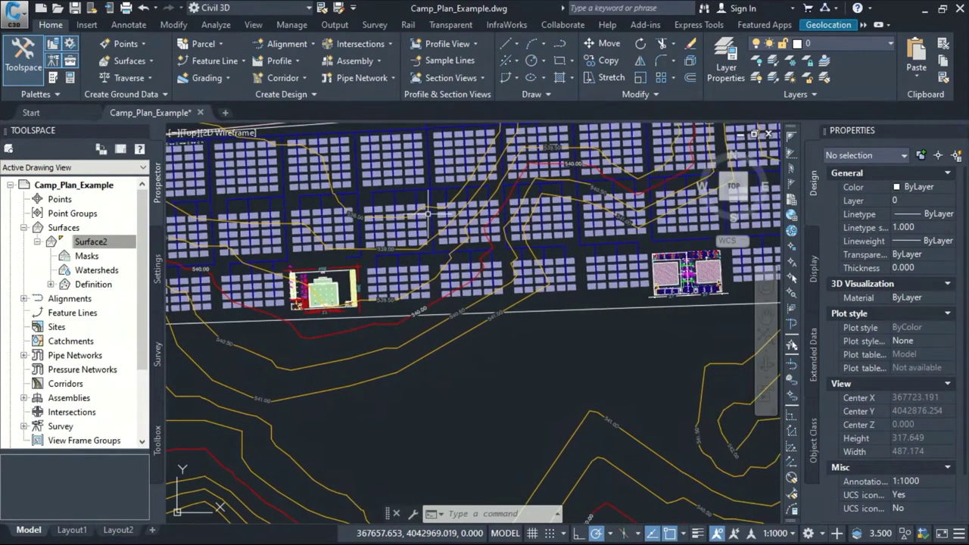
Step: Inspect the sewer lines through the eastern blocks, including the easternmost block's shelter columns near the camp boundary
scroll(428, 215, "down", 2)
scroll(465, 245, "up", 2)
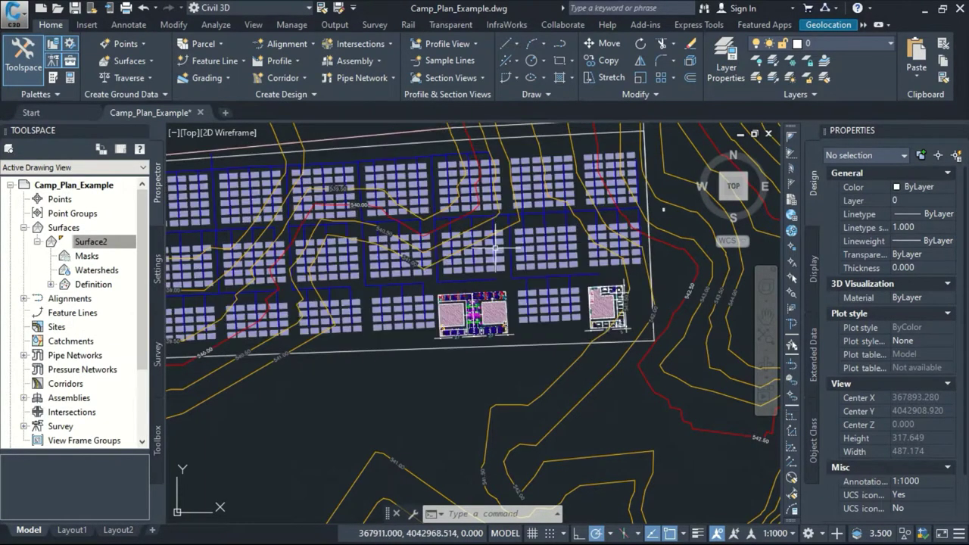
scroll(528, 270, "up", 3)
scroll(527, 270, "down", 3)
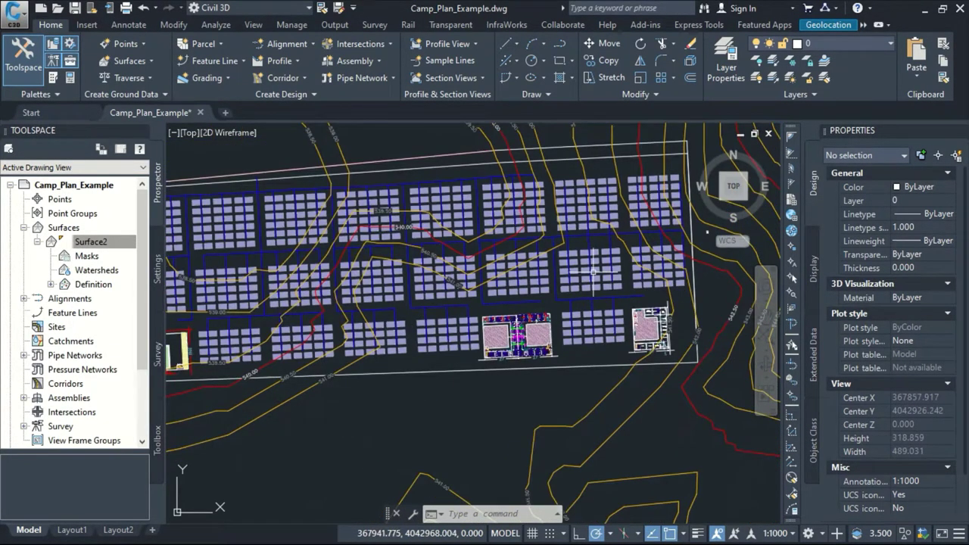
middle_click_drag(593, 273, 511, 261)
middle_click_drag(630, 221, 645, 237)
scroll(606, 274, "up", 6)
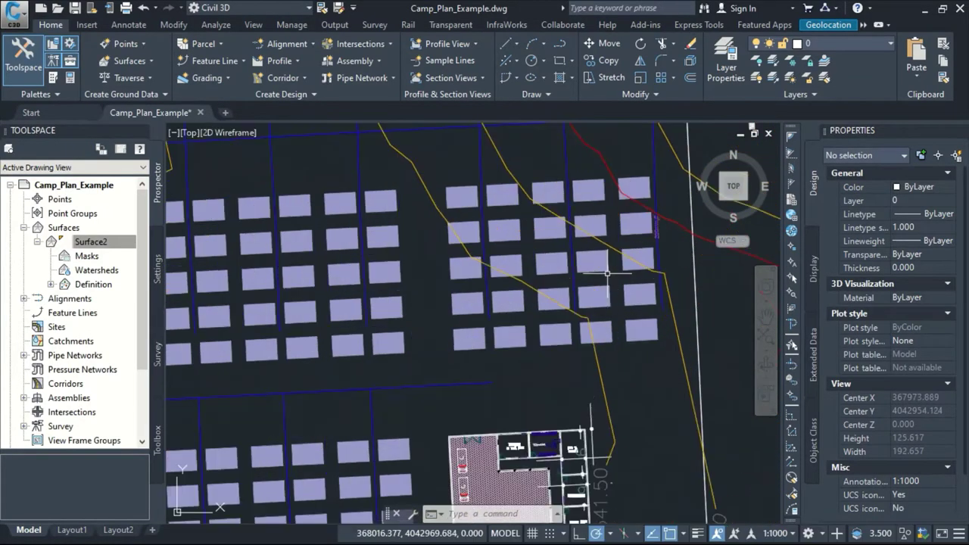
scroll(606, 273, "down", 4)
middle_click_drag(501, 309, 651, 289)
Step: Review the sewer layout from the twin facility compound to the camp's western end, and the terrain contours surrounding the camp
scroll(500, 271, "down", 6)
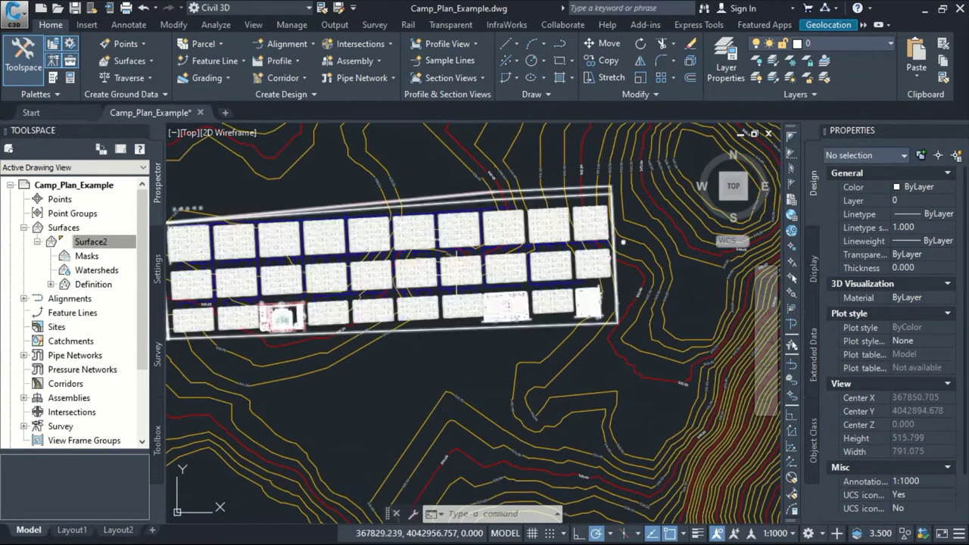
mouse_move(458, 271)
middle_mouse_down()
mouse_move(581, 276)
mouse_move(541, 265)
middle_mouse_up()
scroll(660, 283, "up", 4)
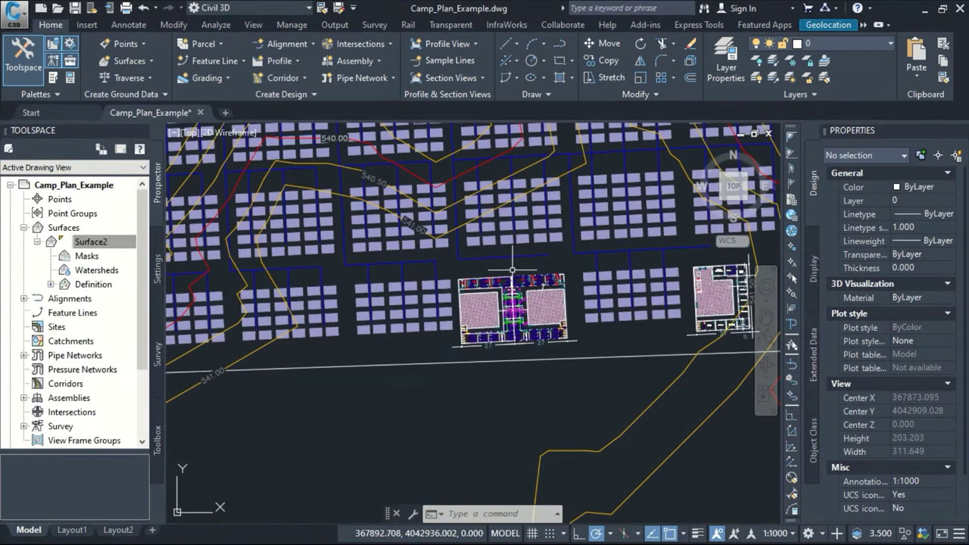
scroll(508, 275, "down", 2)
scroll(520, 265, "down", 2)
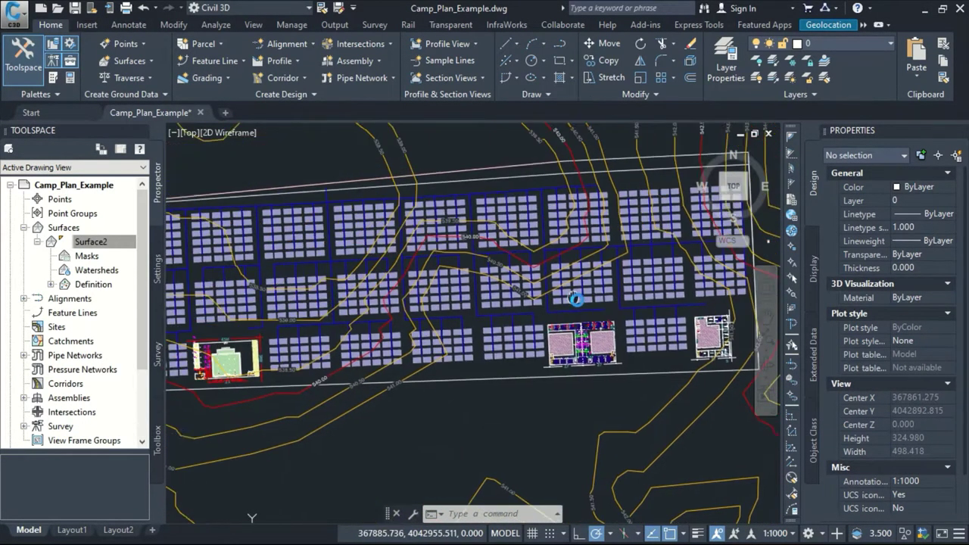
middle_click_drag(510, 271, 514, 273)
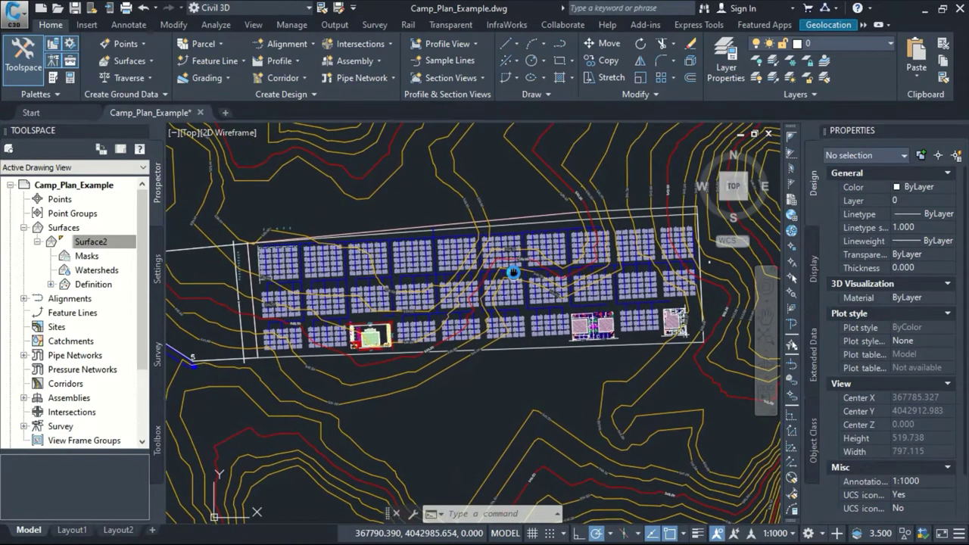
scroll(470, 257, "up", 3)
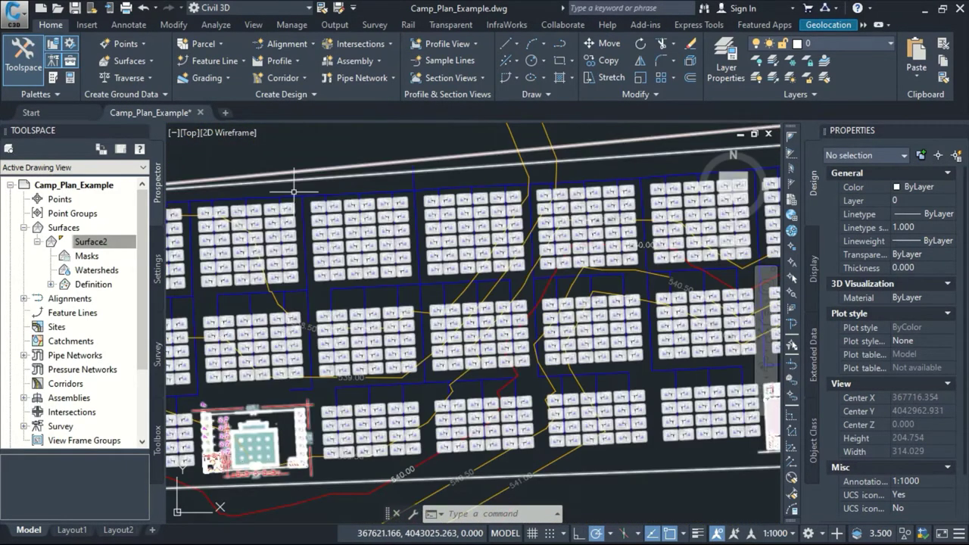
scroll(369, 261, "down", 2)
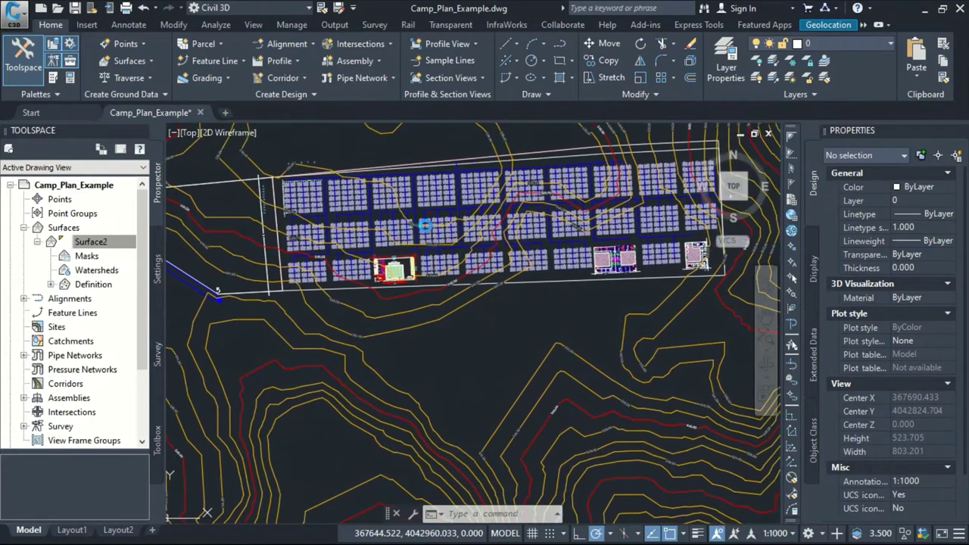
scroll(311, 265, "up", 2)
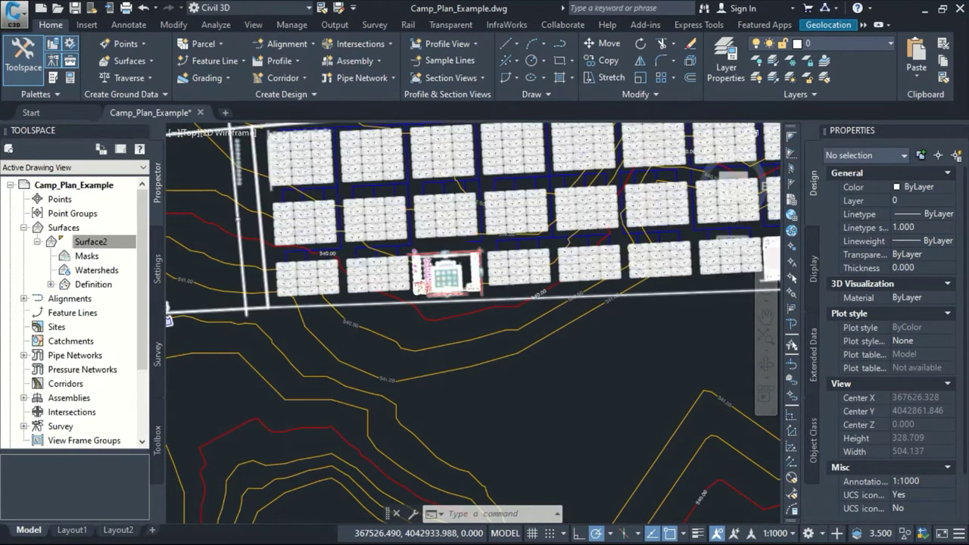
scroll(430, 235, "down", 2)
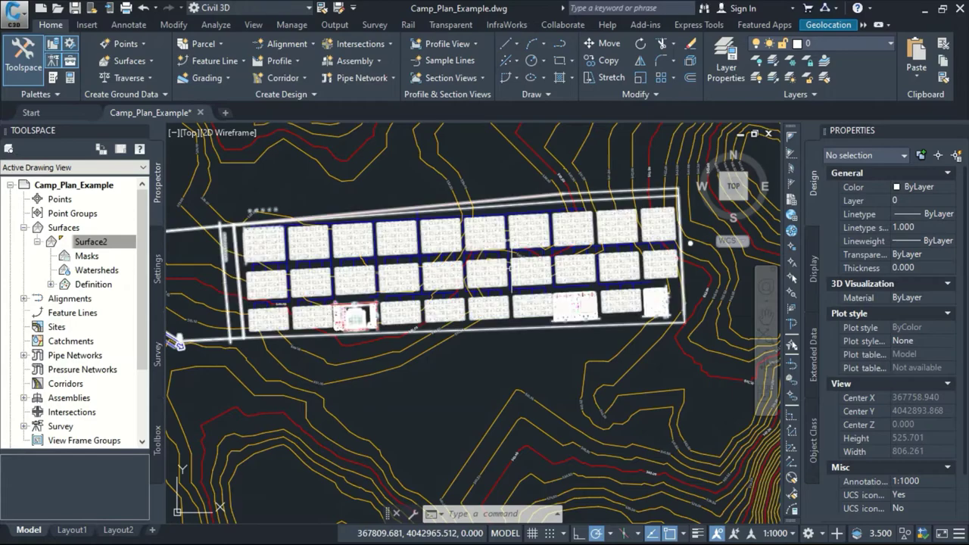
middle_click_drag(470, 242, 492, 260)
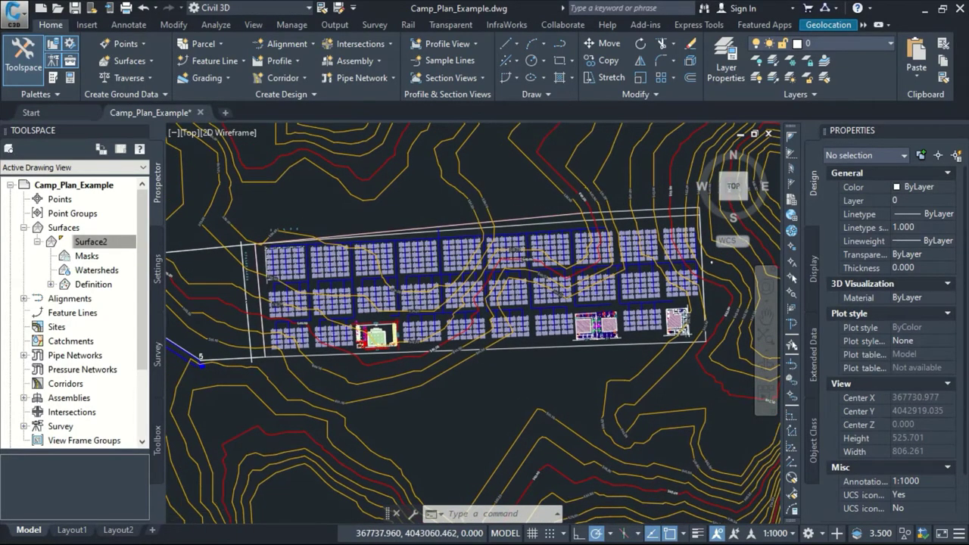
scroll(506, 206, "down", 2)
middle_click_drag(507, 206, 493, 298)
scroll(511, 242, "down", 2)
middle_click_drag(538, 228, 470, 245)
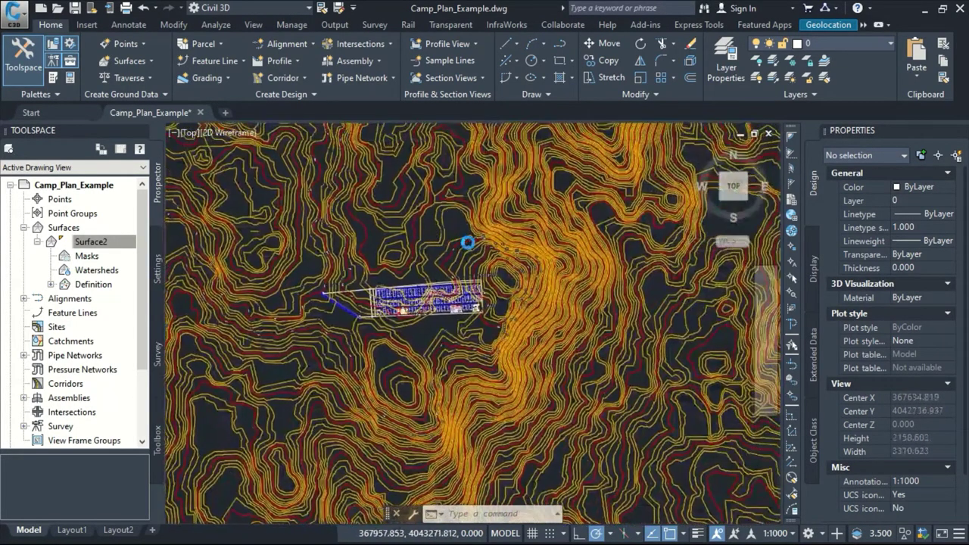
Step: Copy the camp plan block to the clipboard with base point 0,0,0
scroll(431, 256, "up", 3)
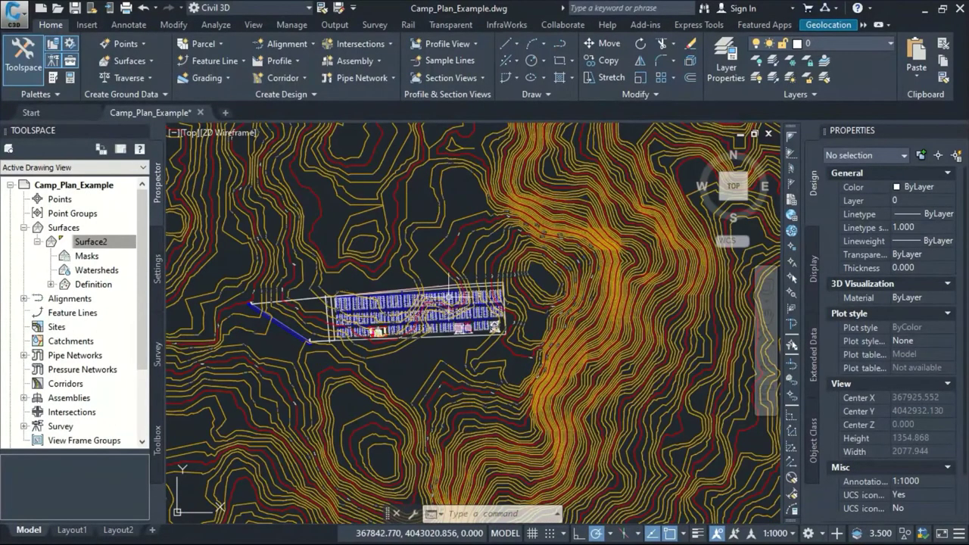
scroll(445, 265, "up", 5)
left_click(442, 265)
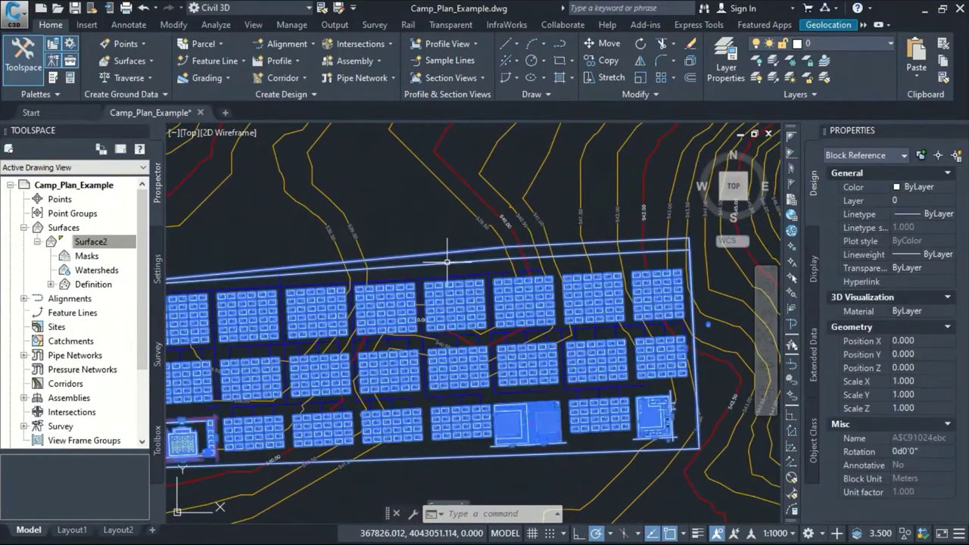
right_click(437, 265)
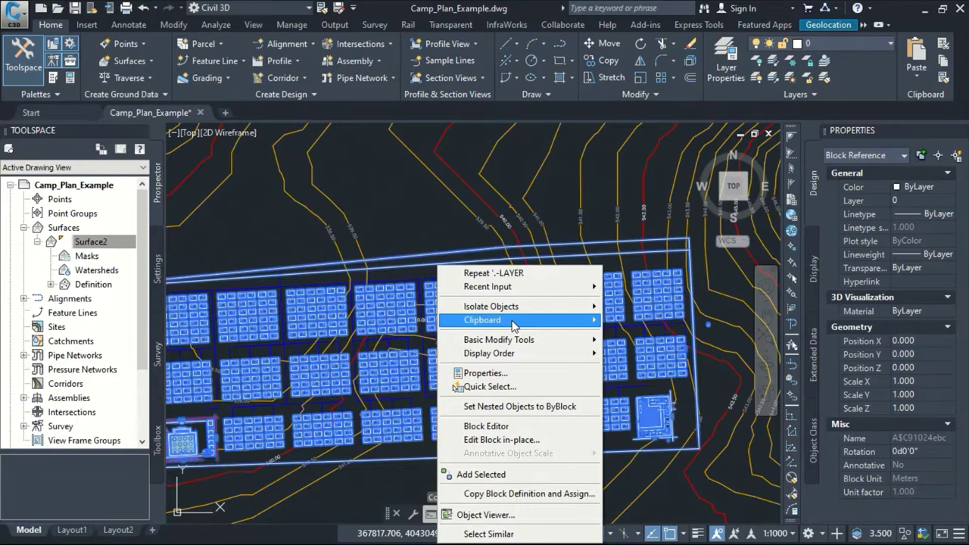
mouse_move(528, 313)
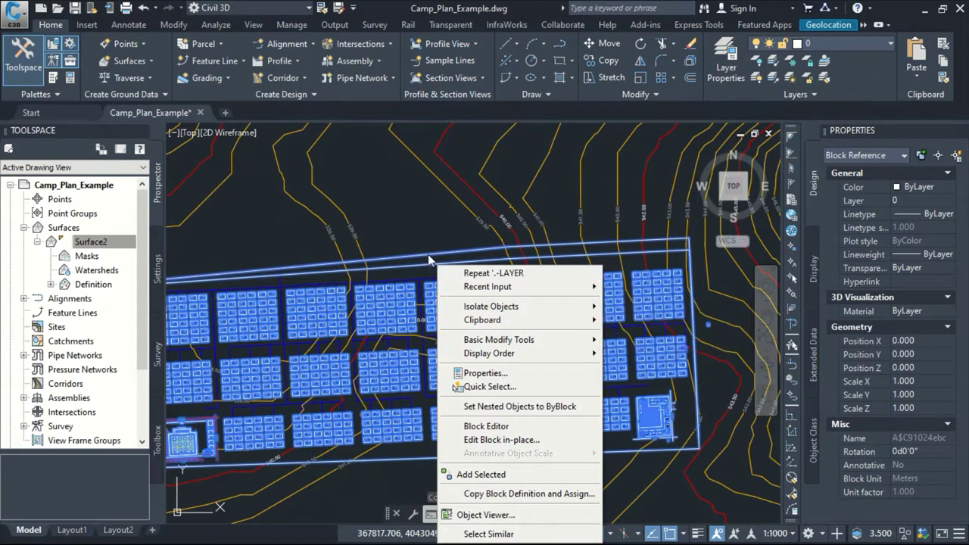
mouse_move(565, 321)
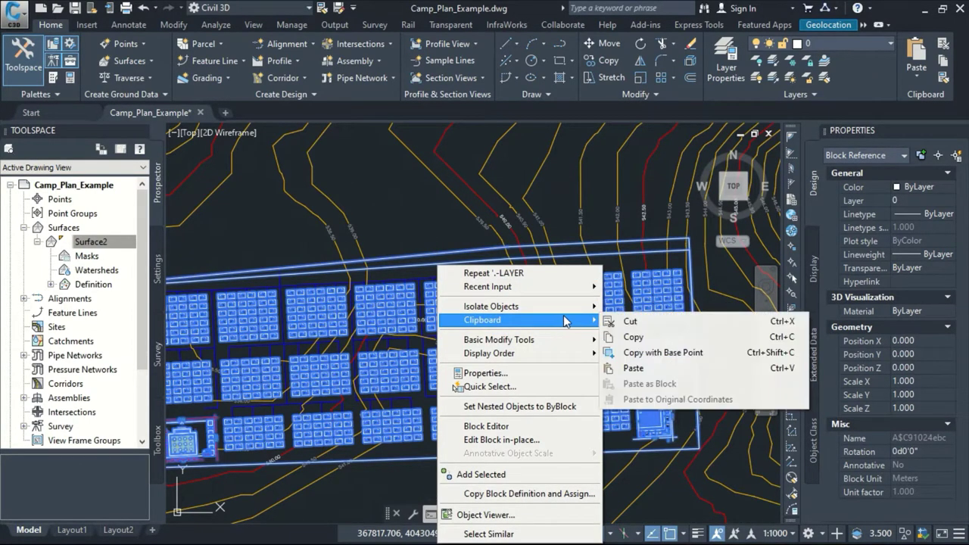
left_click(655, 353)
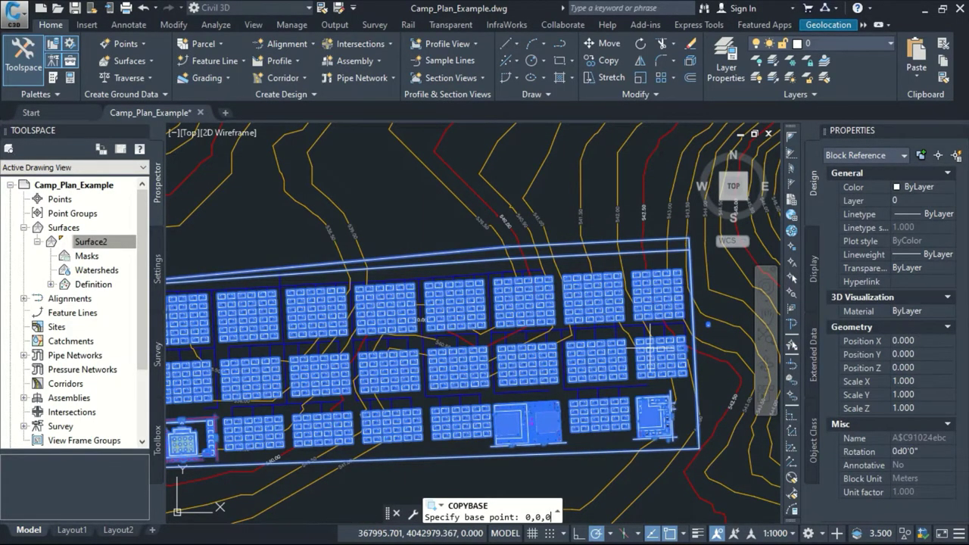
type("0,0,0")
key("Return")
key("Return")
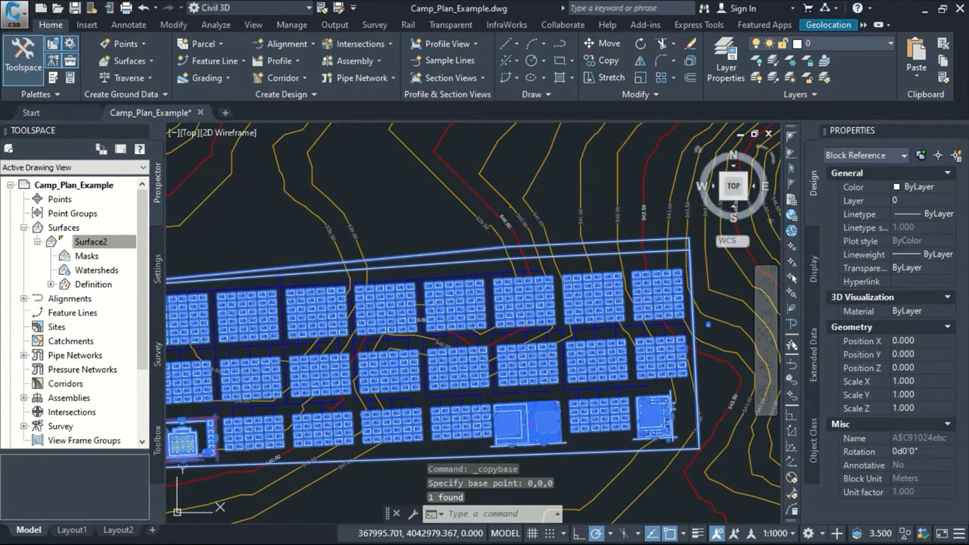
Step: Start a new drawing, paste the copied camp plan at its original coordinates, and fit it in view
left_click(224, 112)
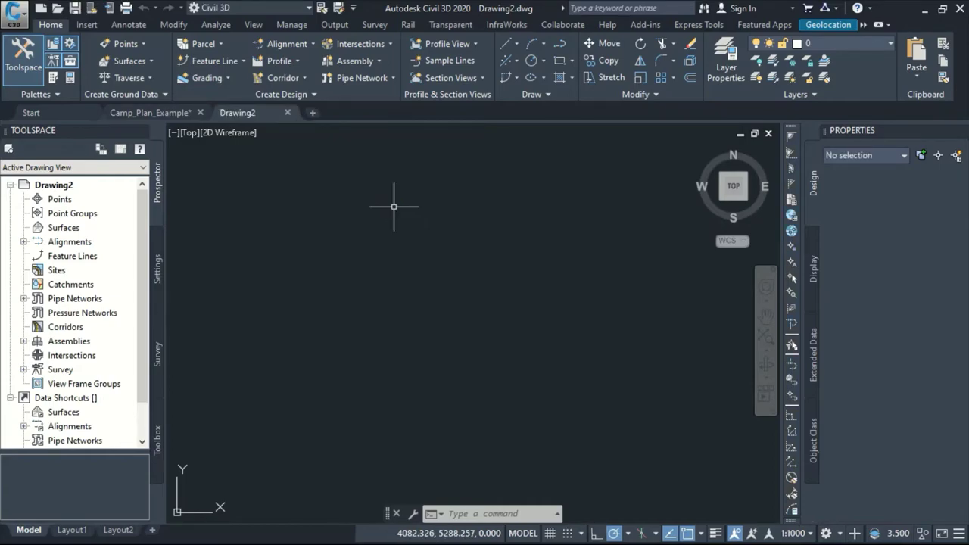
right_click(370, 193)
mouse_move(454, 235)
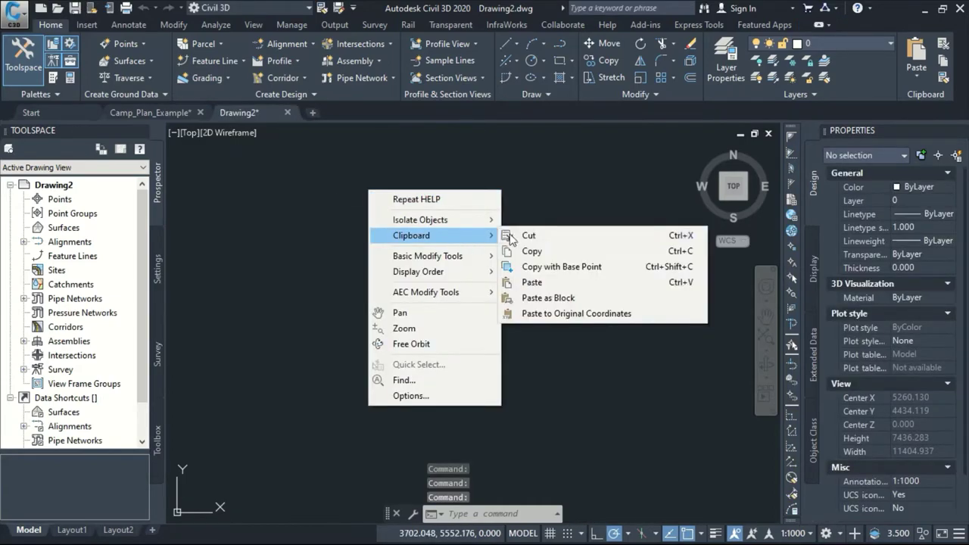
left_click(557, 314)
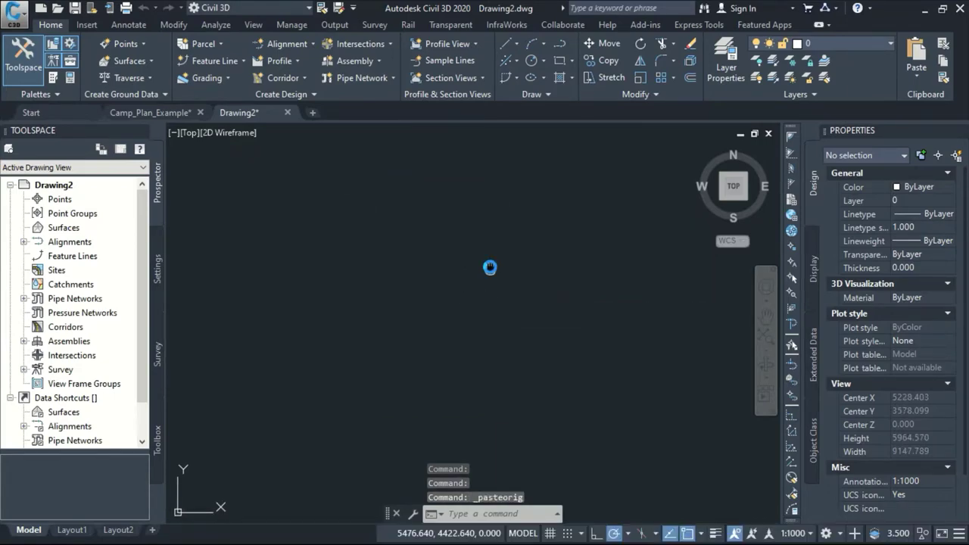
middle_click(558, 265)
middle_click(559, 265)
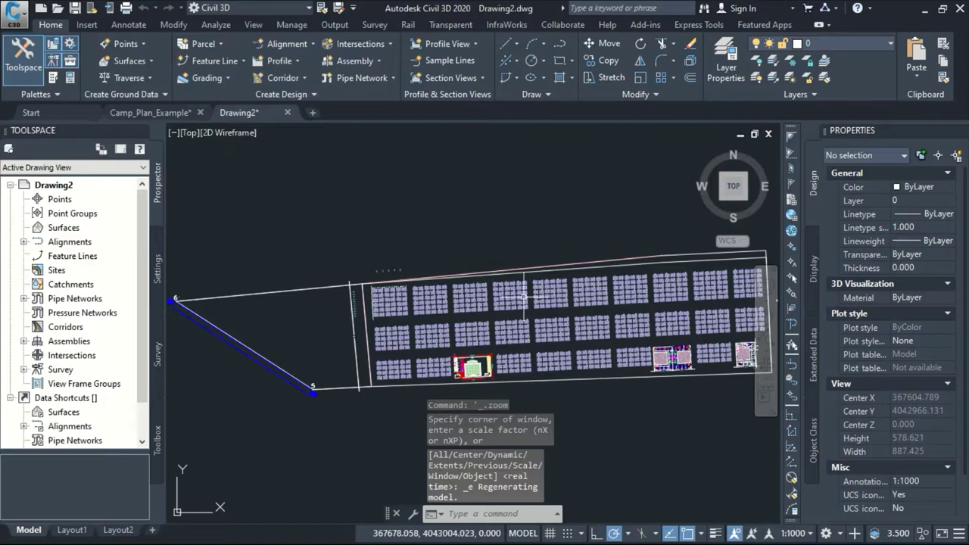
Step: Explode the pasted camp plan block and check its separated shelter units
scroll(559, 266, "up", 3)
scroll(581, 326, "up", 4)
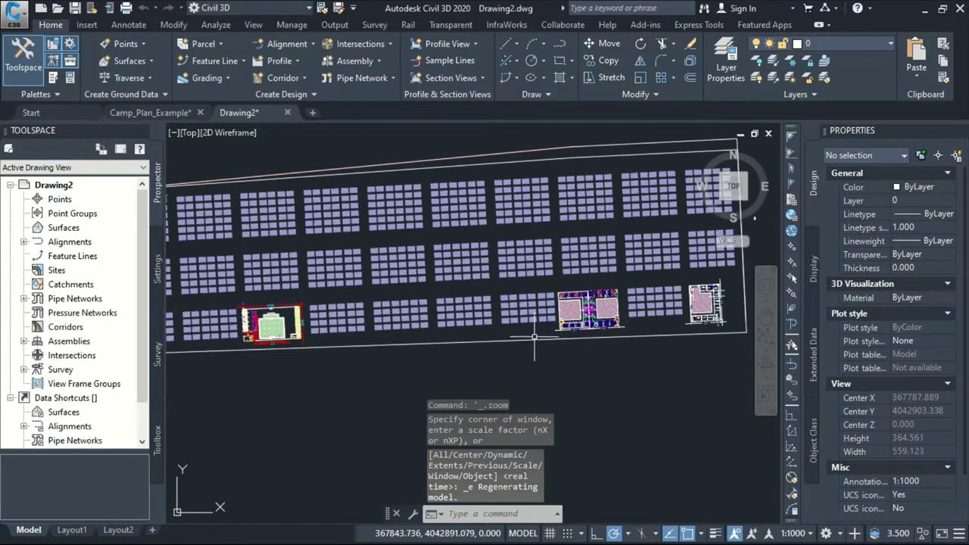
scroll(529, 332, "down", 2)
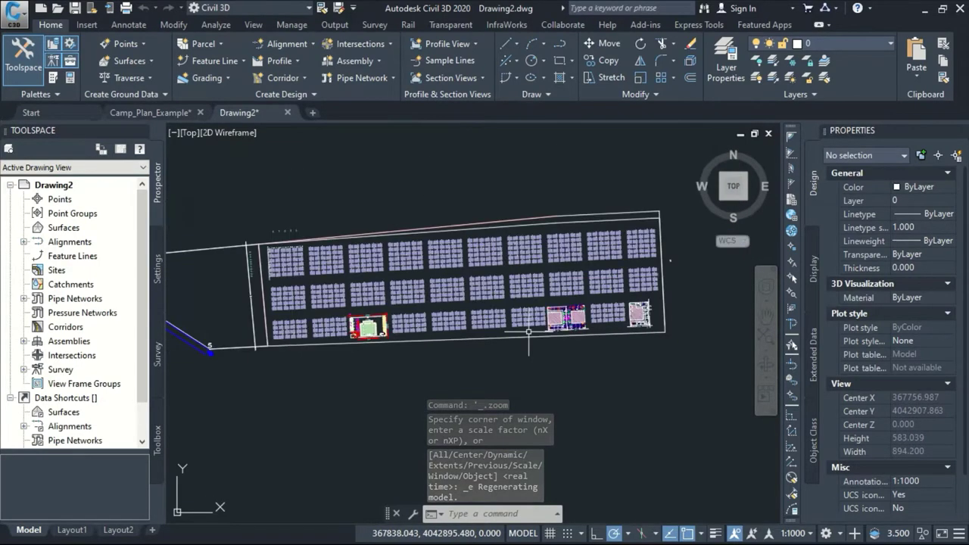
left_click(603, 333)
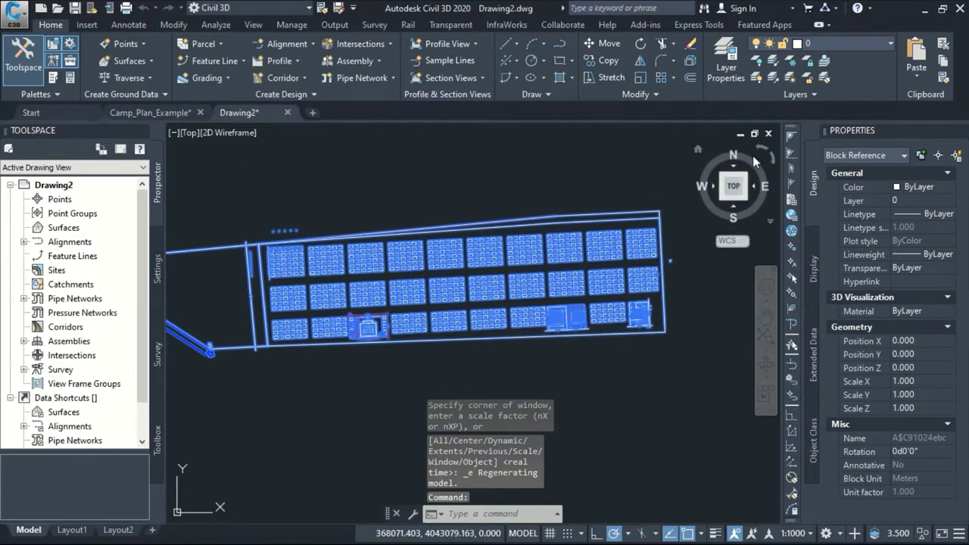
left_click(692, 64)
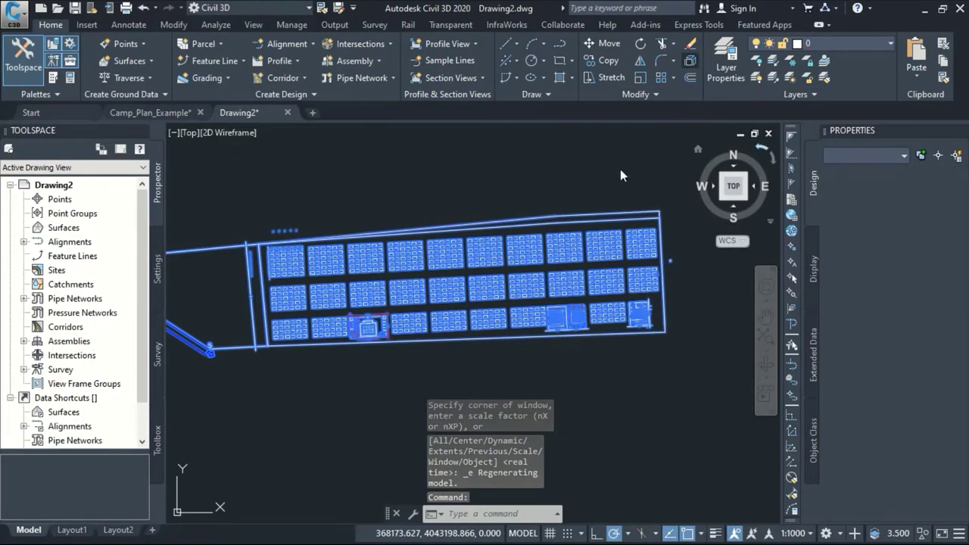
scroll(539, 268, "up", 5)
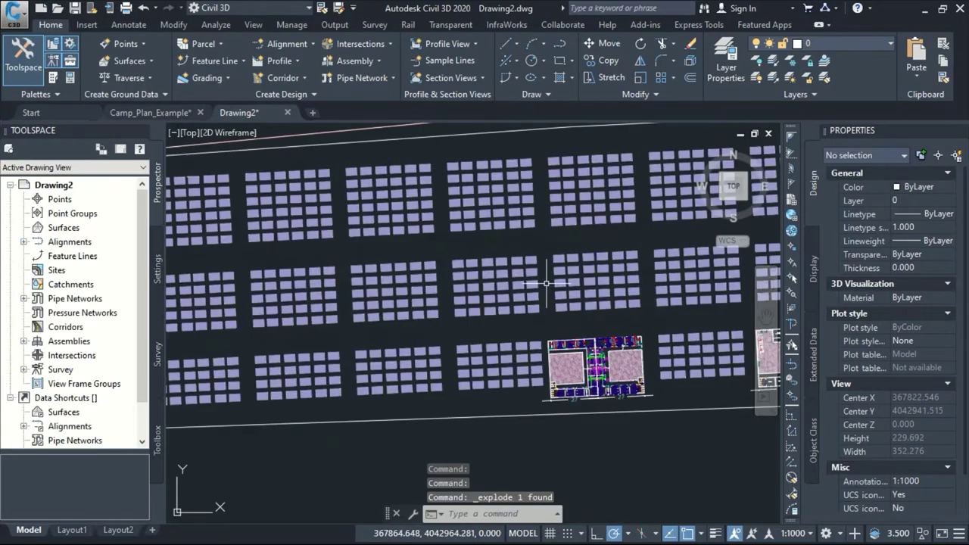
scroll(538, 269, "down", 5)
scroll(538, 269, "up", 5)
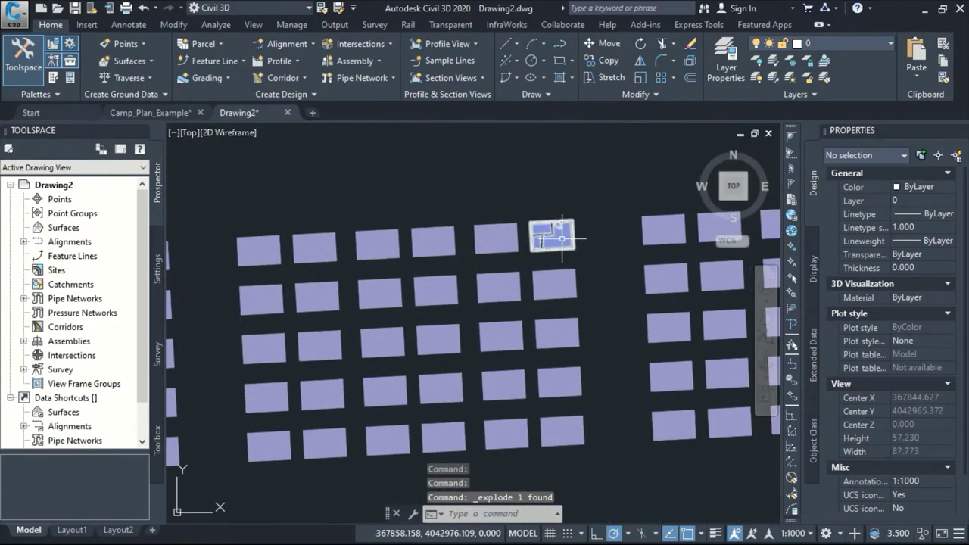
scroll(574, 265, "down", 4)
scroll(574, 265, "down", 10)
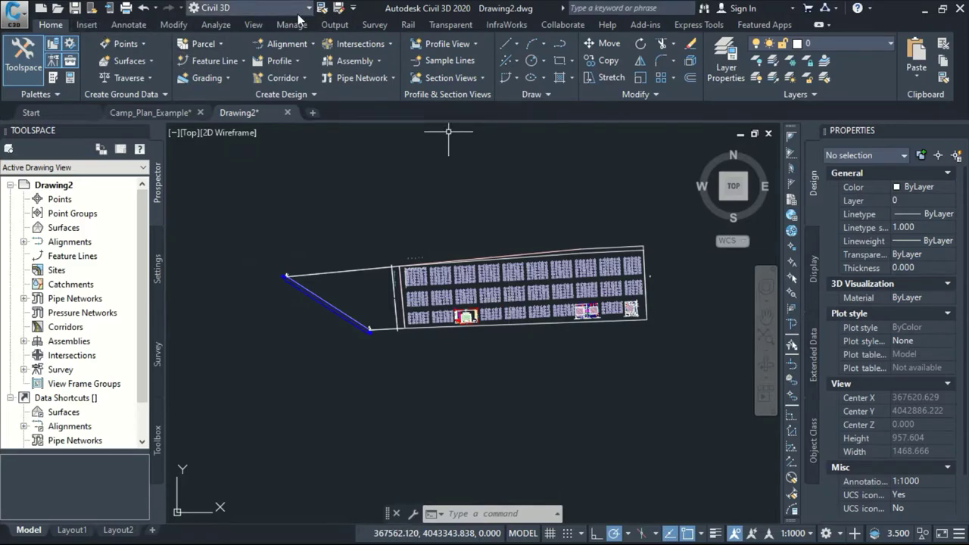
Step: Save the new drawing as Background in AutoCAD 2010/LT2010 DXF format in the 01_sewergems _test folder
left_click(340, 11)
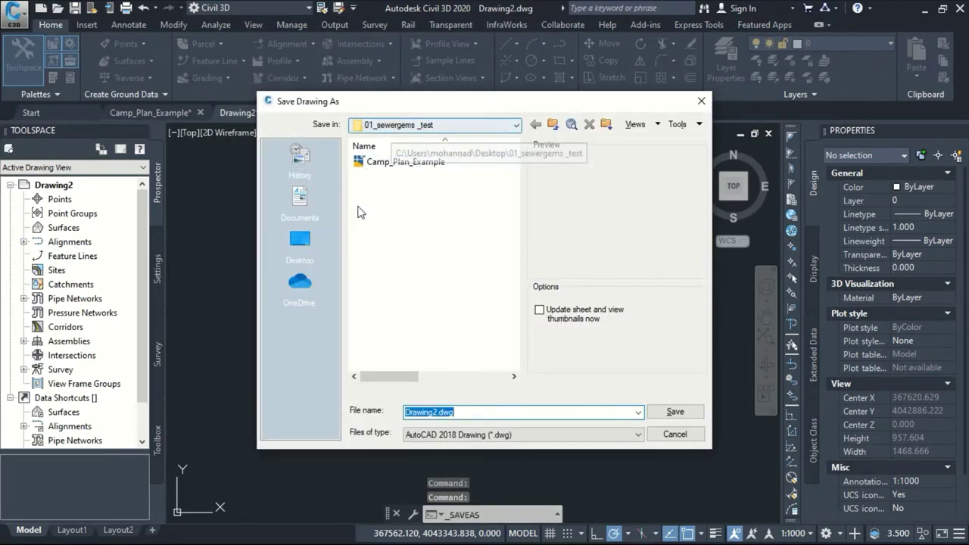
left_click(485, 430)
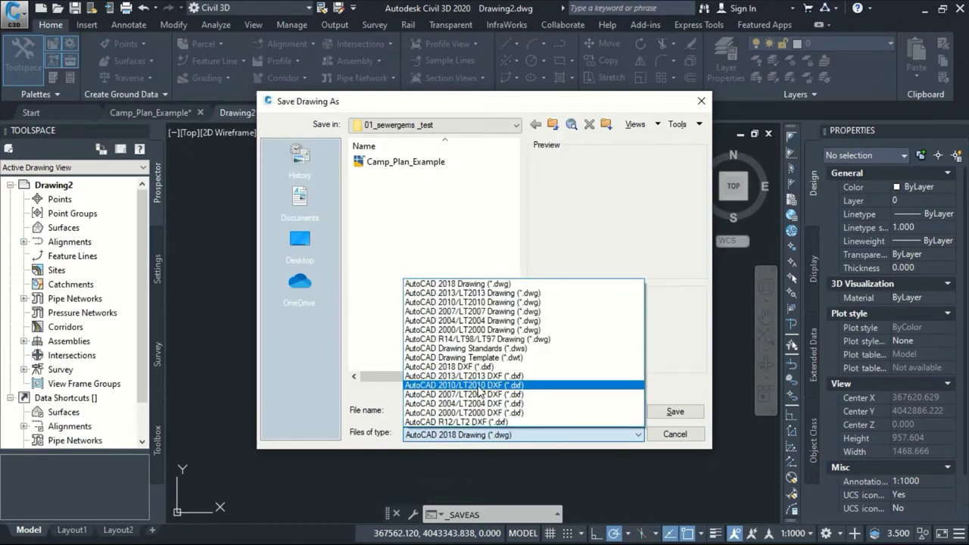
left_click(484, 387)
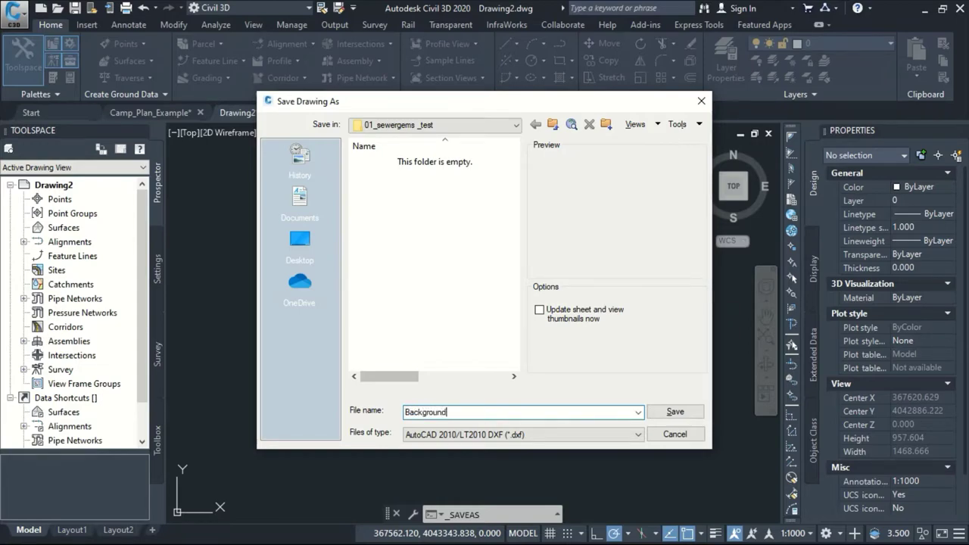
left_click(668, 409)
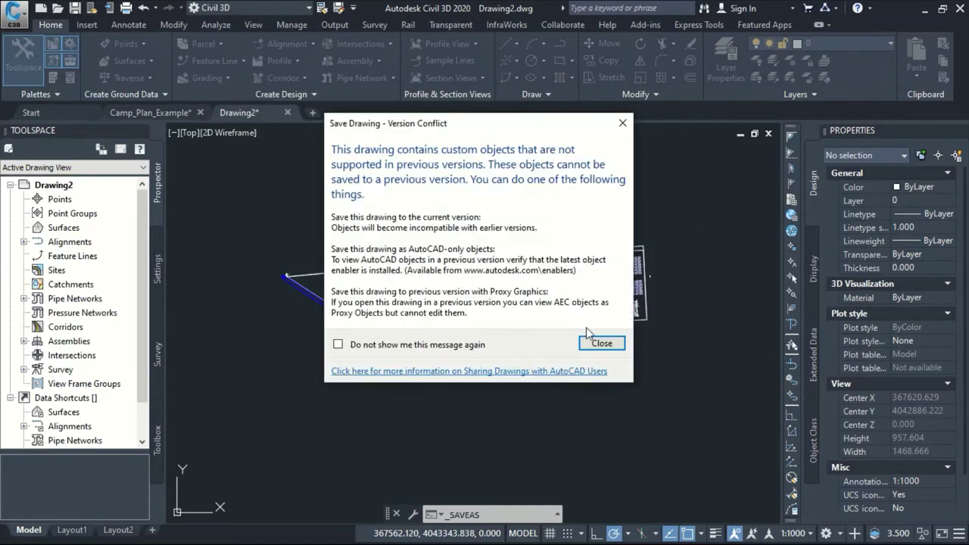
left_click(601, 344)
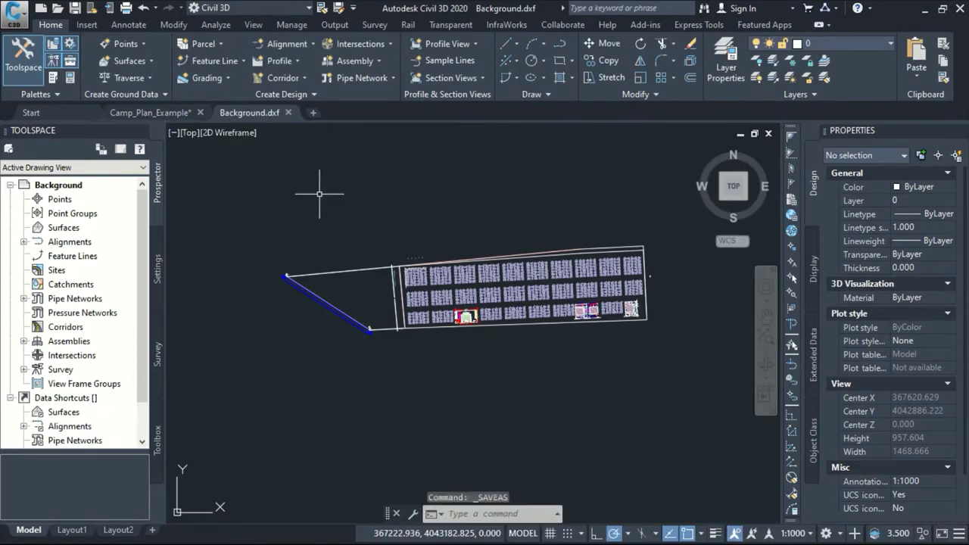
Step: Return to the Camp_Plan_Example drawing and set up a LandXML export of Surface2
left_click(175, 110)
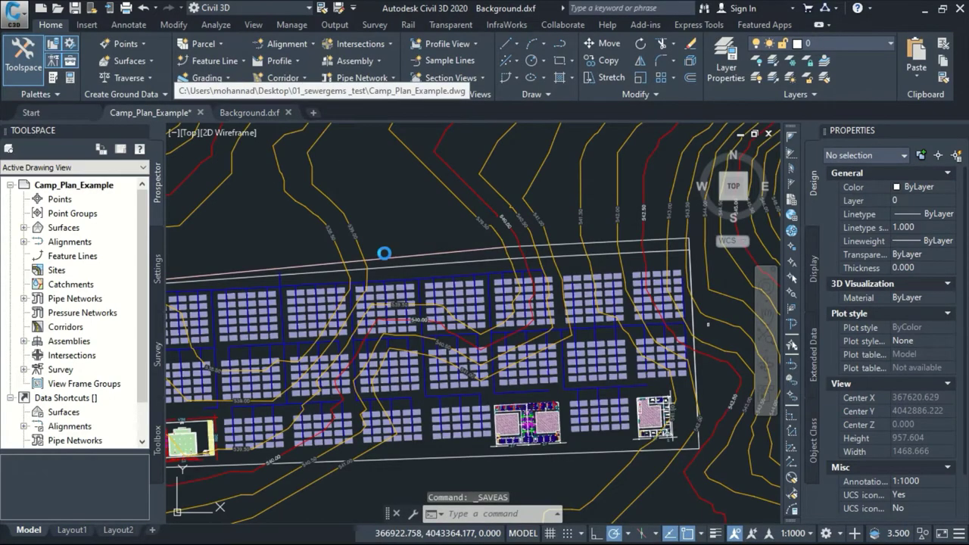
scroll(462, 287, "down", 6)
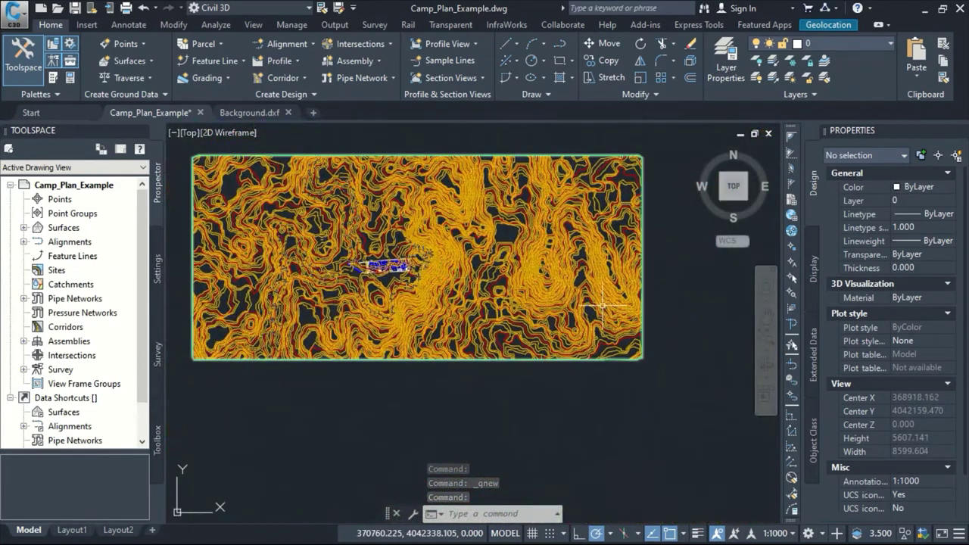
left_click(617, 305)
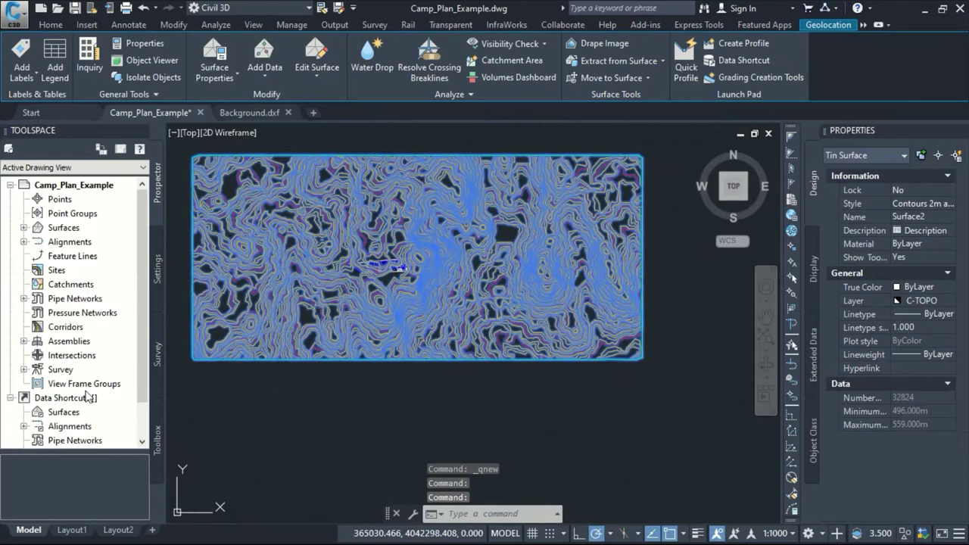
left_click(24, 228)
right_click(67, 234)
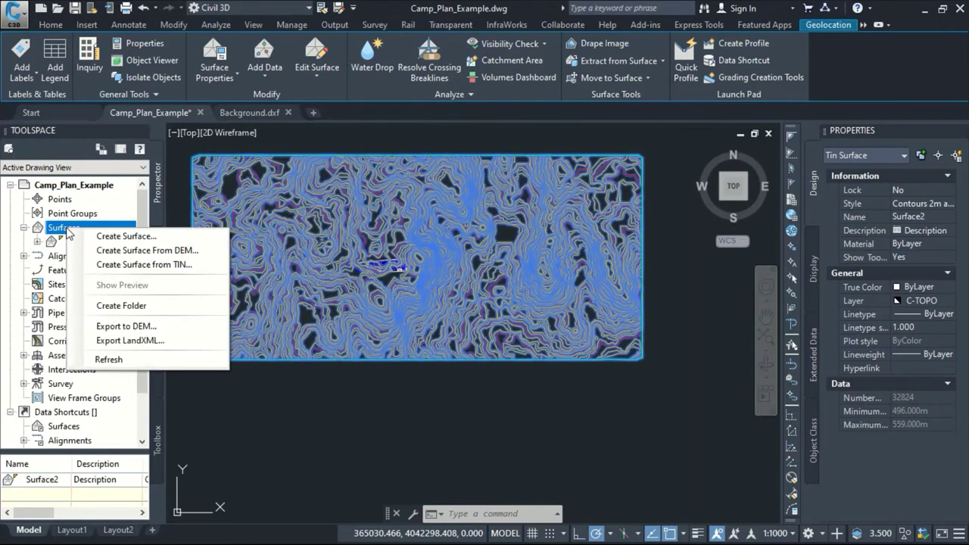
left_click(139, 342)
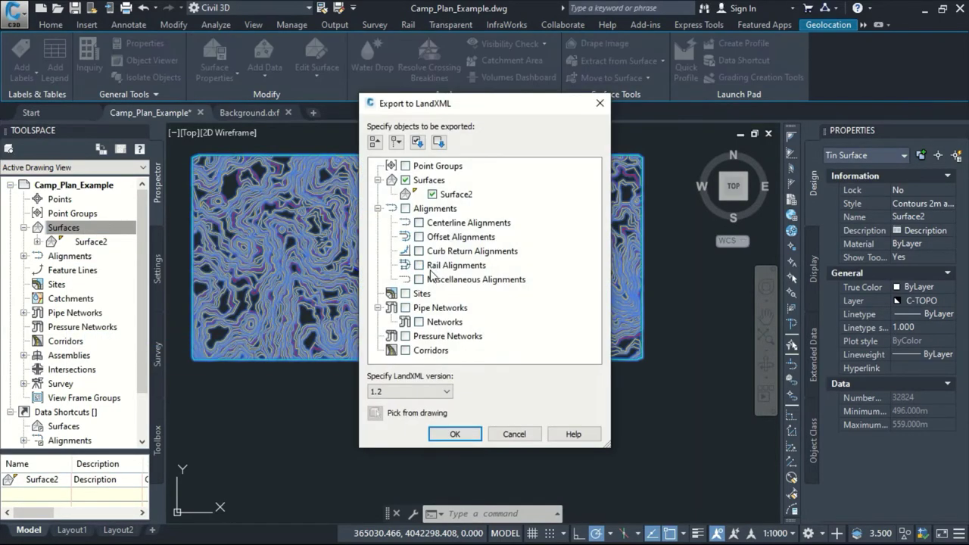
left_click(452, 431)
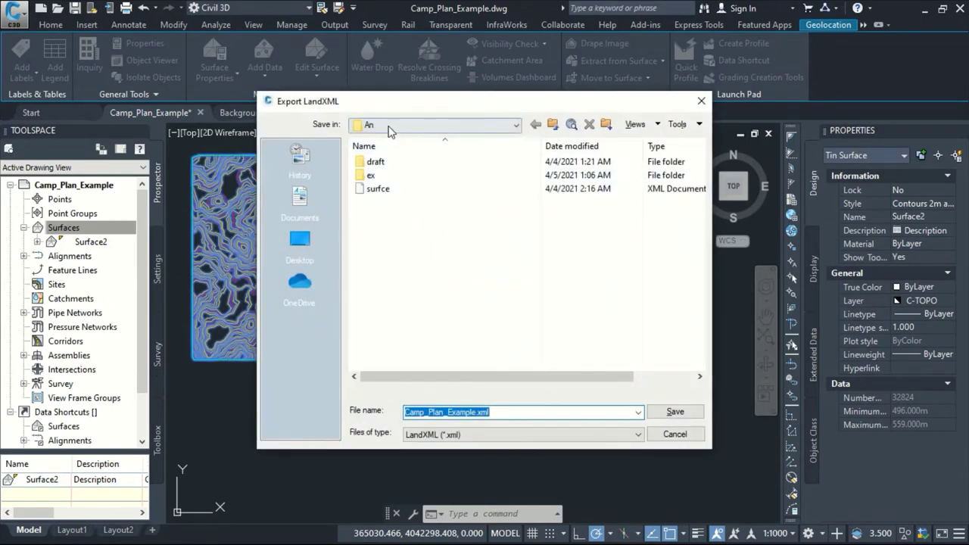
Step: Save the LandXML export as Surface in the 01_sewergems _test folder and clear the surface selection
left_click(390, 126)
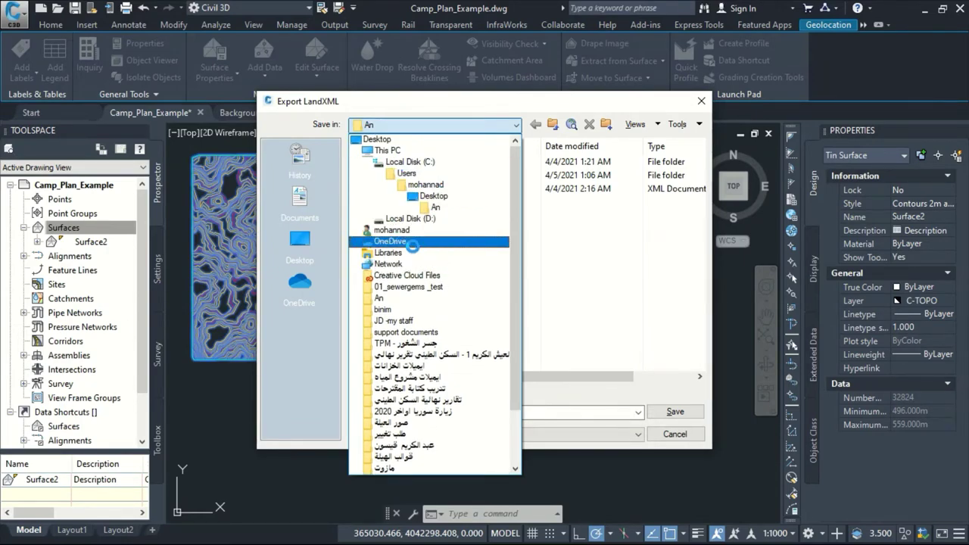
left_click(426, 288)
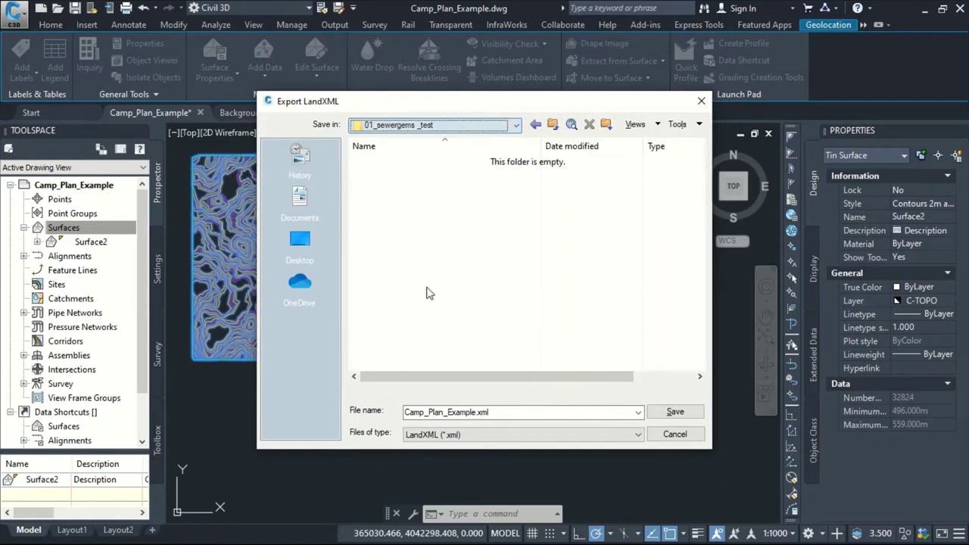
left_click(522, 412)
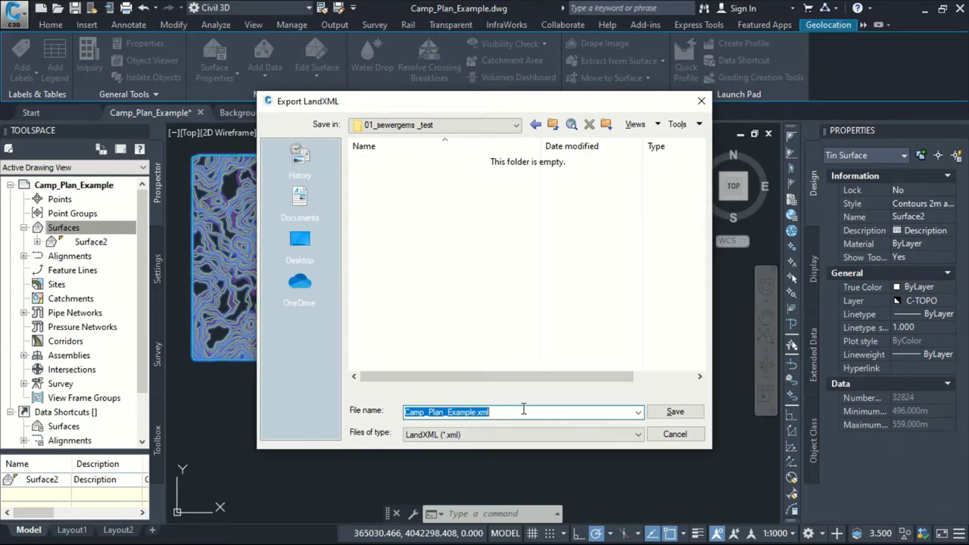
type("Surface")
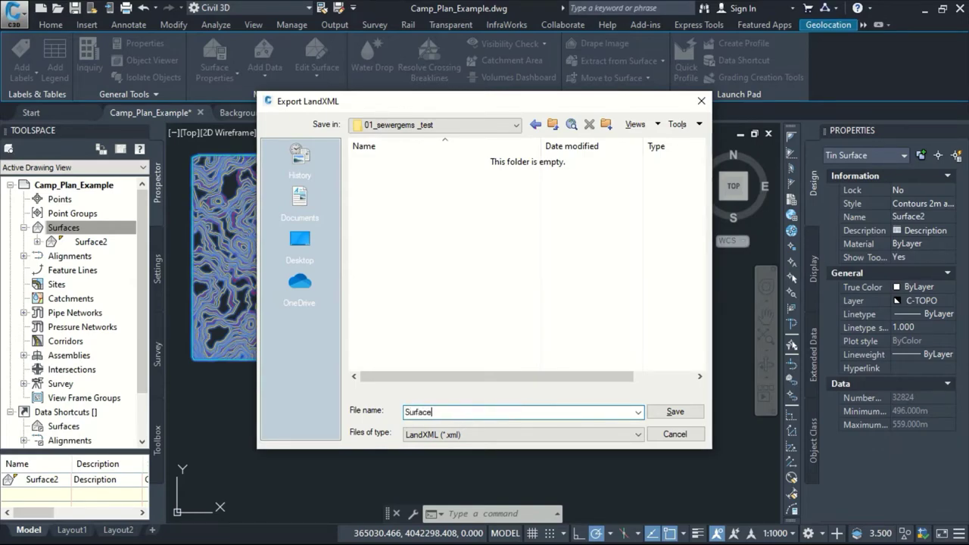
left_click(673, 416)
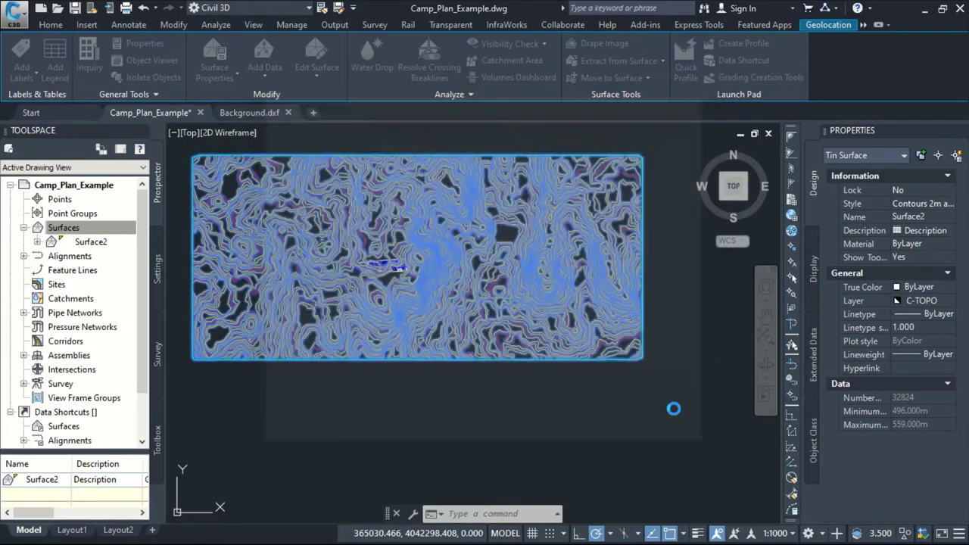
key("Escape")
scroll(458, 284, "up", 5)
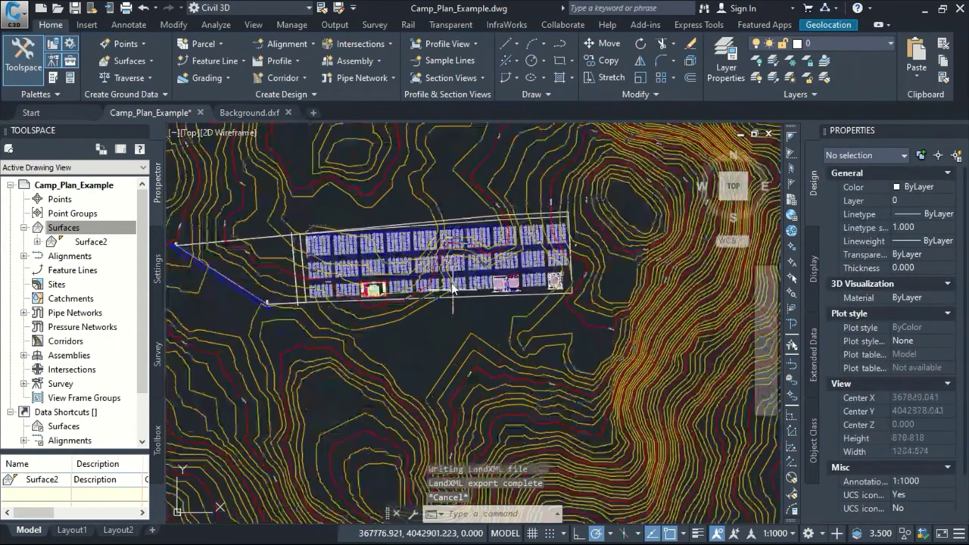
Step: Thaw all layers, then freeze the surface contour layer C-TOPO and the text layer C-TOPO-TEXT by picking their objects
scroll(466, 269, "down", 4)
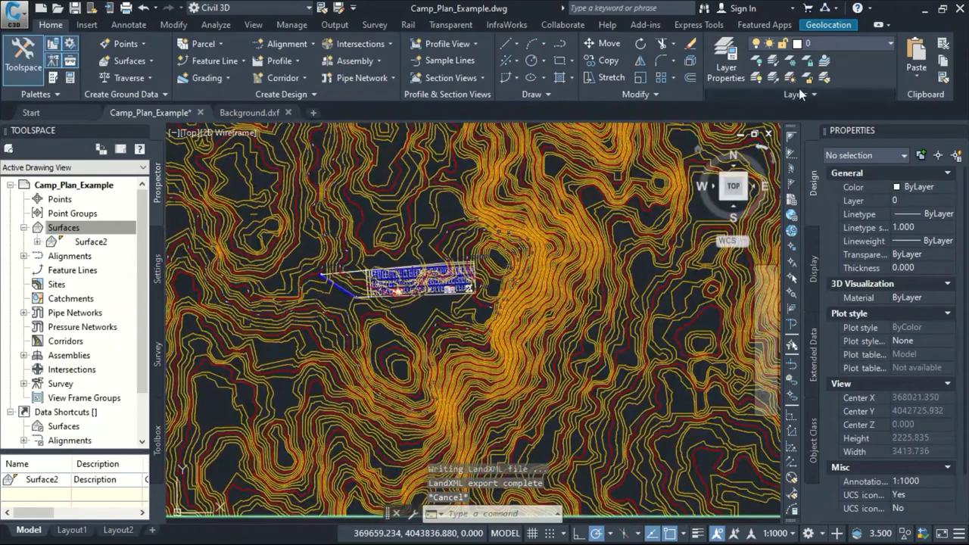
left_click(790, 78)
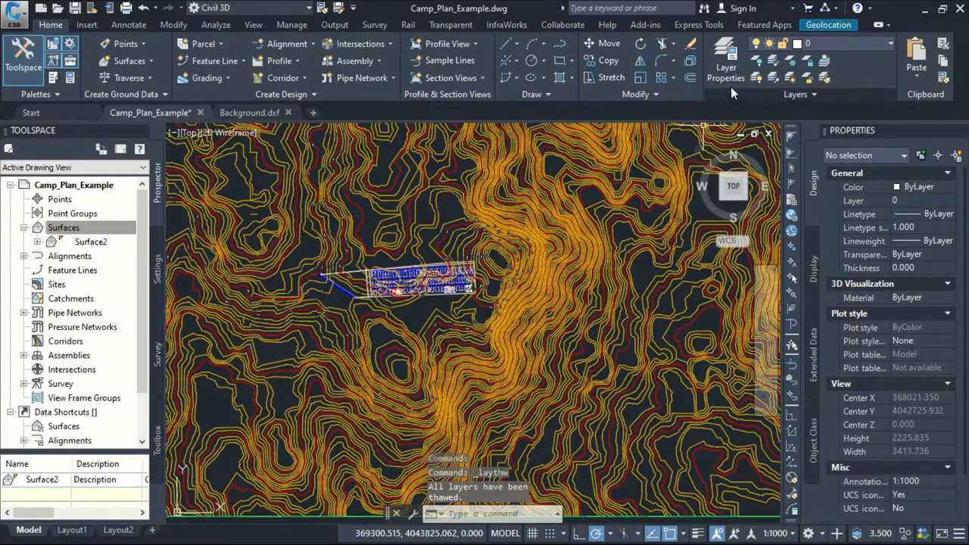
left_click(791, 64)
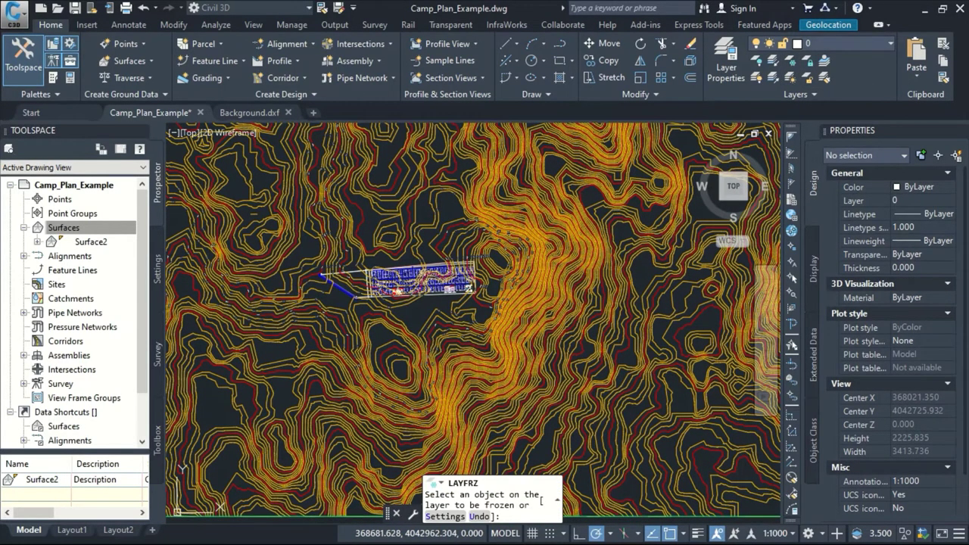
left_click(309, 327)
scroll(534, 296, "up", 10)
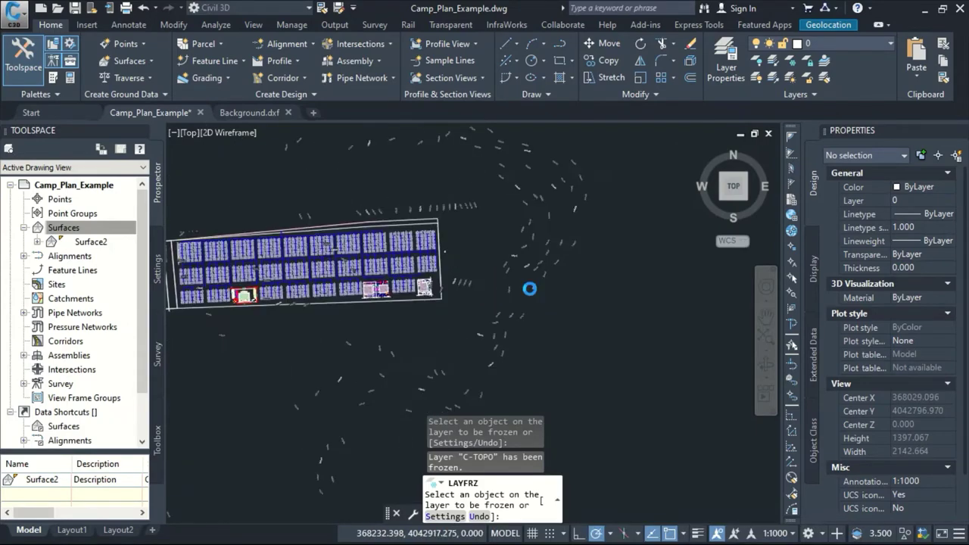
left_click(587, 221)
scroll(450, 240, "down", 2)
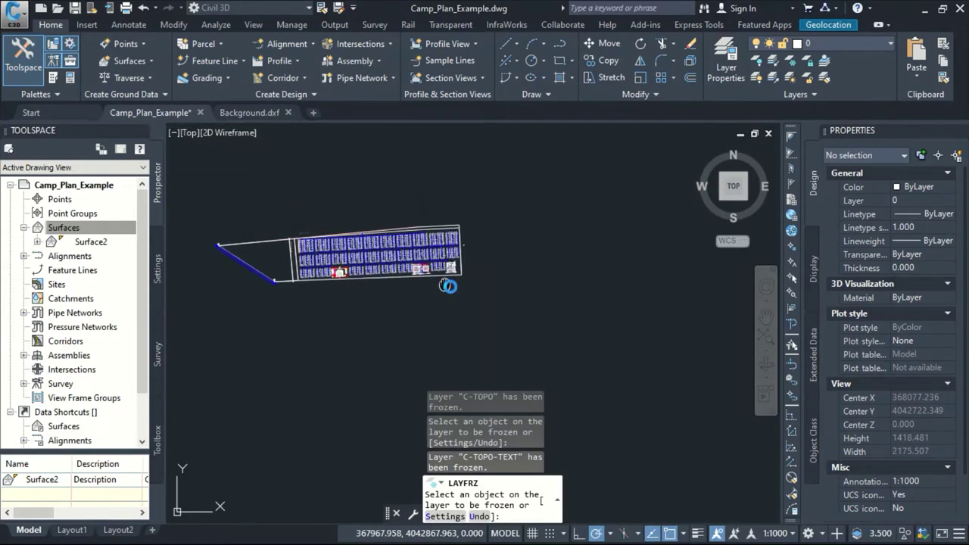
scroll(450, 240, "down", 2)
middle_click_drag(450, 238, 467, 254)
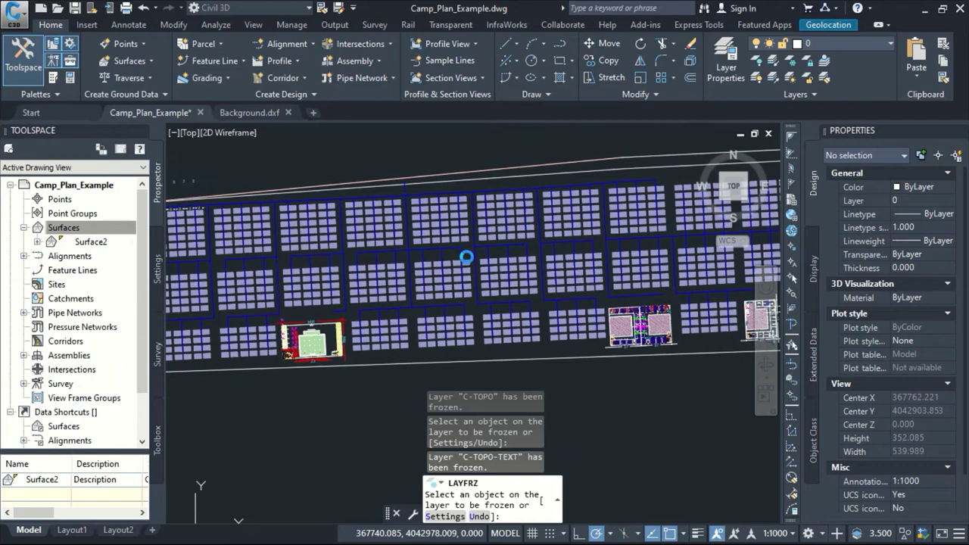
key("Escape")
Step: Select all sewer lines similar to one on layer 02_sewer and copy them with base point 0,0,0
scroll(464, 190, "up", 2)
scroll(472, 210, "up", 2)
left_click(472, 212)
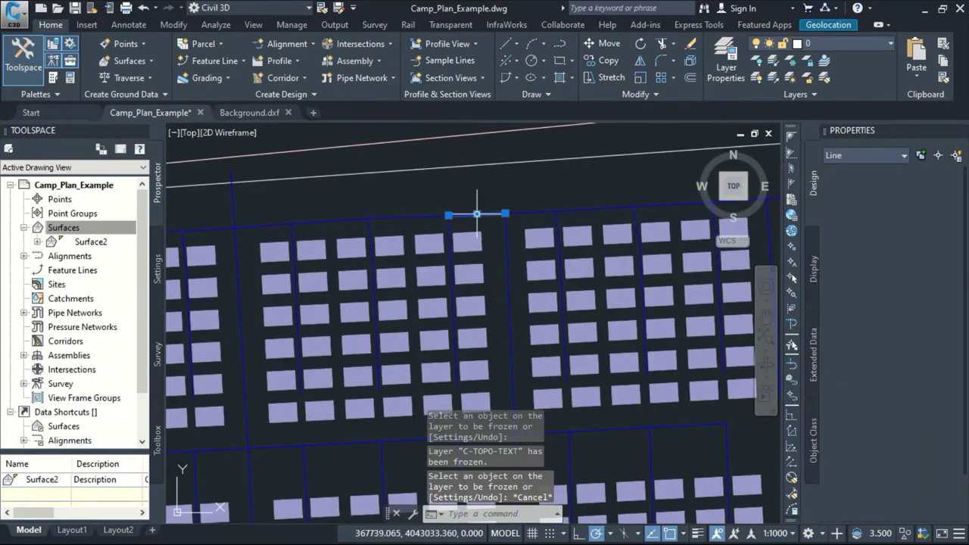
right_click(493, 182)
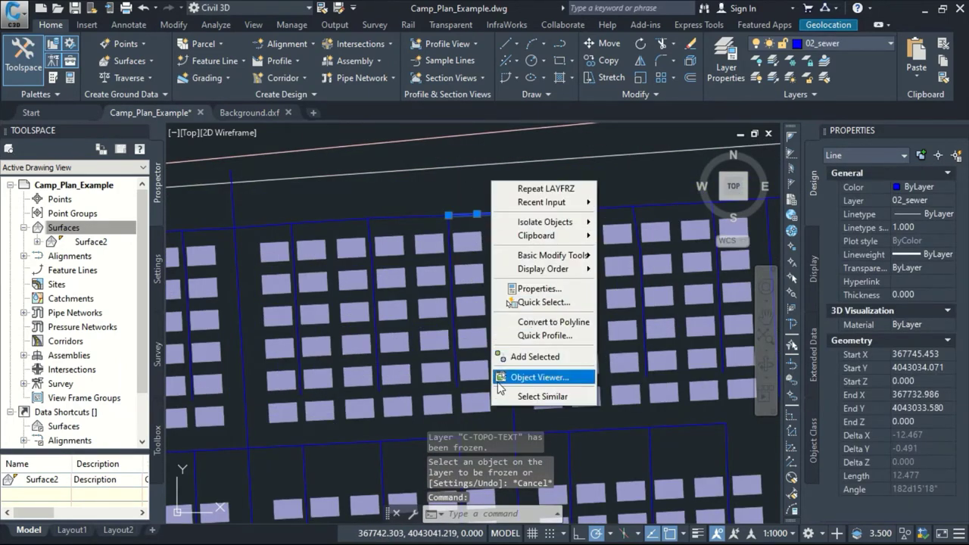
left_click(547, 398)
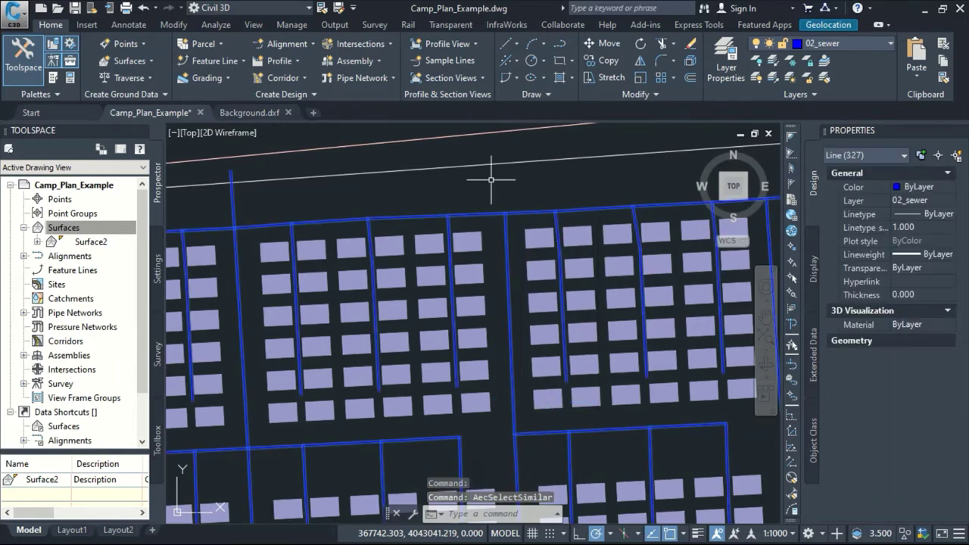
scroll(493, 173, "down", 3)
right_click(434, 153)
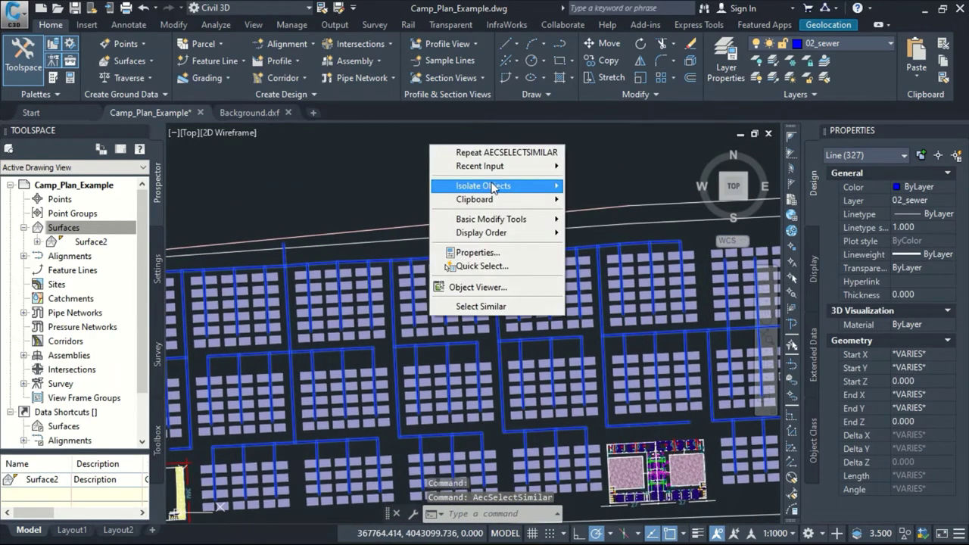
mouse_move(530, 199)
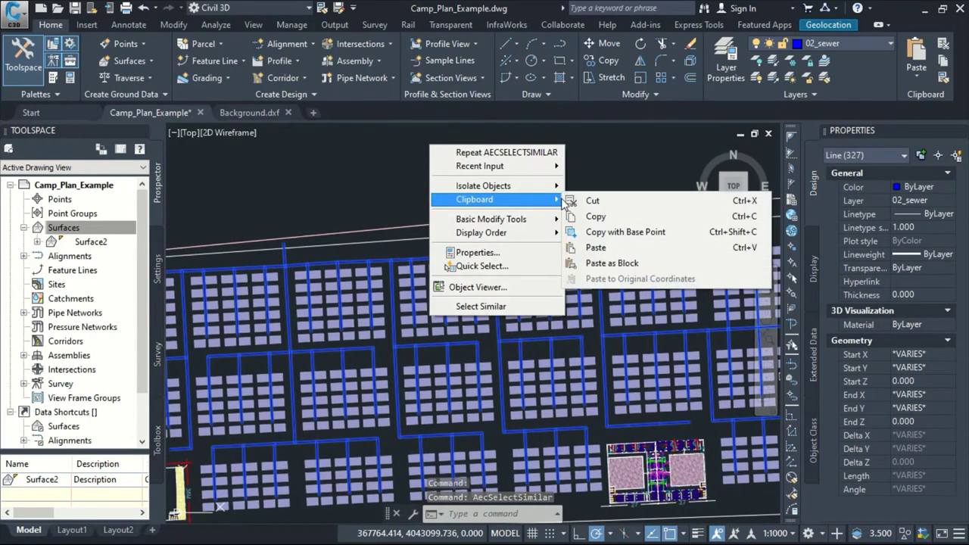
left_click(621, 234)
type("0,0,0")
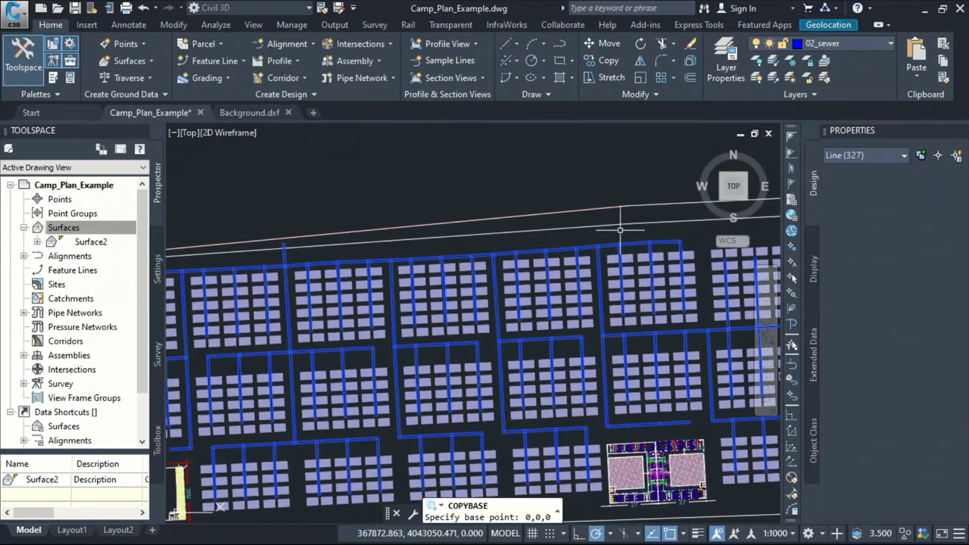
key("Return")
Step: Create a new drawing, paste the copied sewer lines to their original coordinates and zoom to the drawing extents
left_click(312, 114)
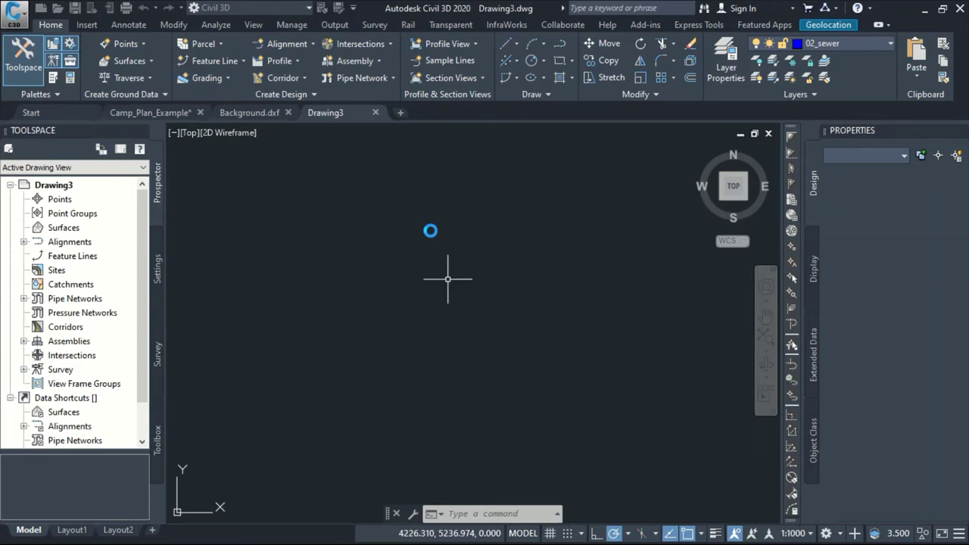
right_click(373, 183)
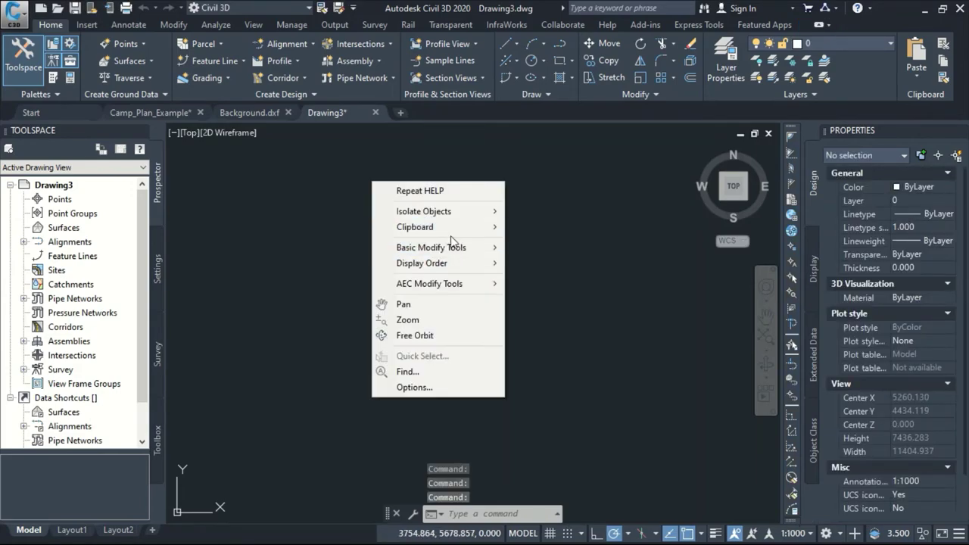
mouse_move(453, 226)
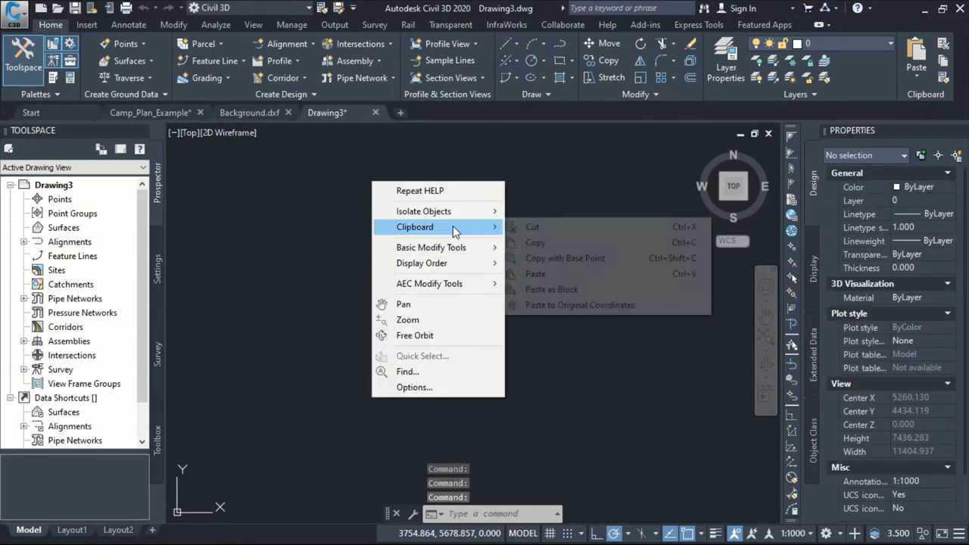
left_click(568, 306)
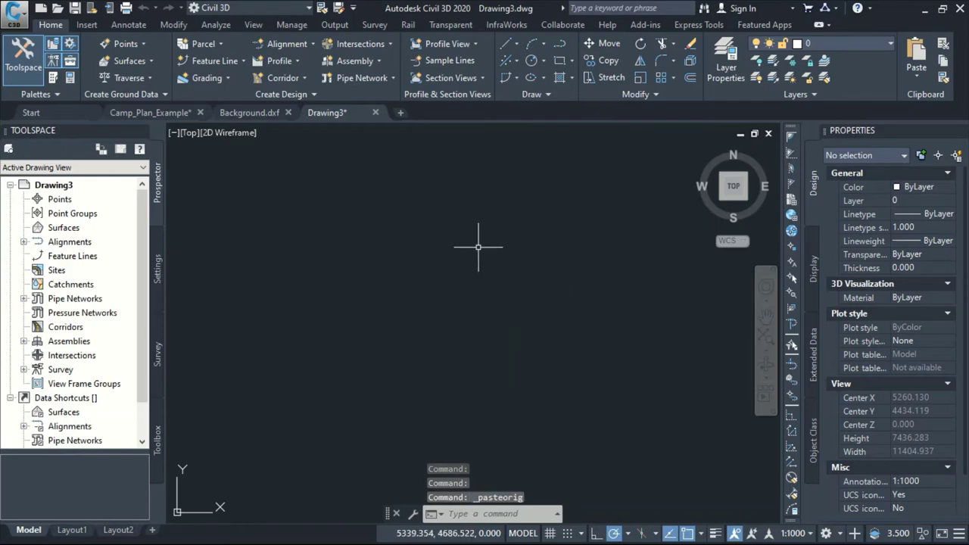
type("z")
key("Return")
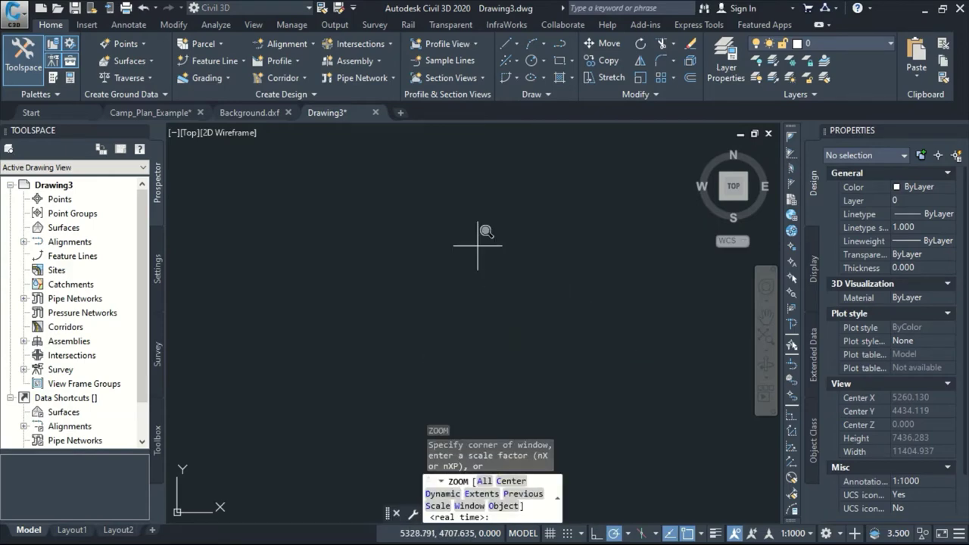
type("e")
key("Return")
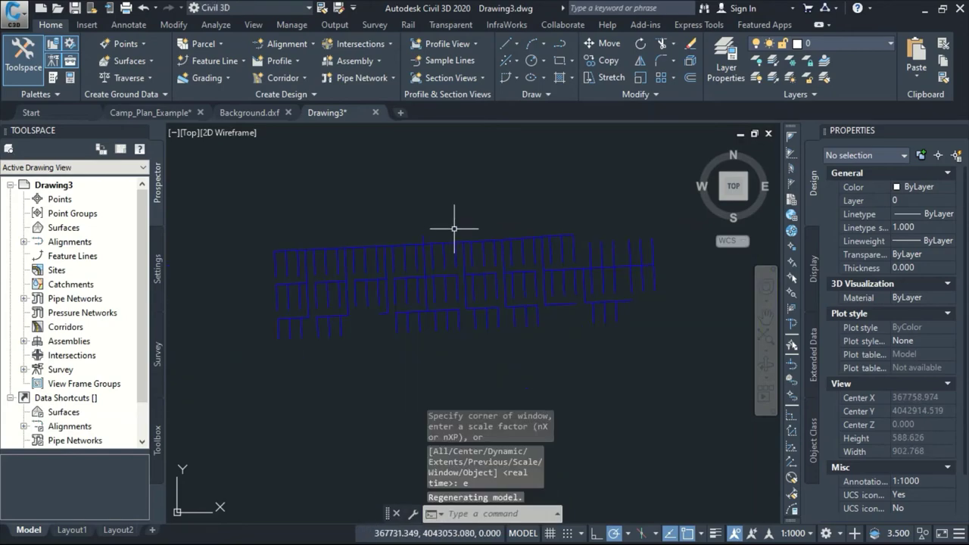
middle_click_drag(455, 244, 485, 250)
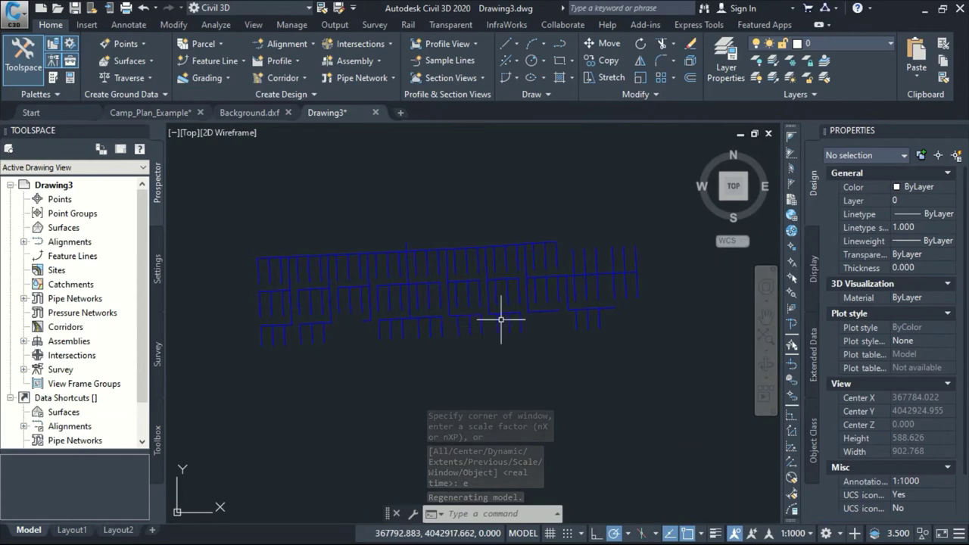
middle_click_drag(417, 290, 401, 292)
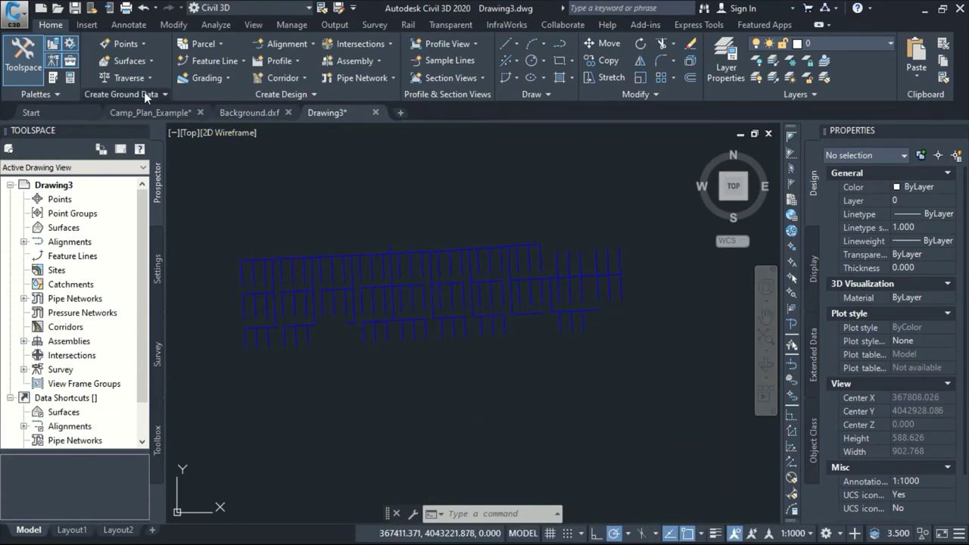
Step: Save the sewer line drawing as Line in AutoCAD 2010/LT2010 DXF format in the 01_sewergems _test folder
left_click(339, 9)
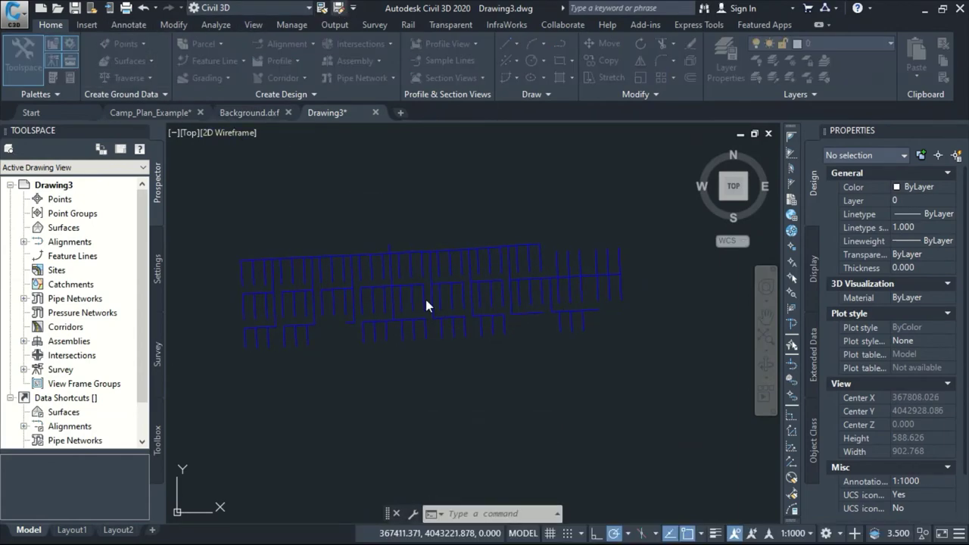
left_click(500, 437)
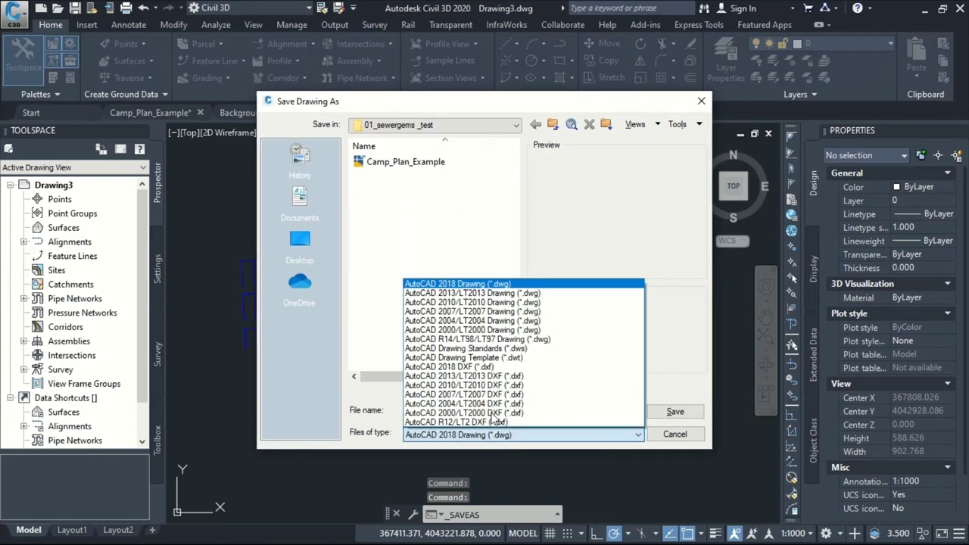
left_click(479, 386)
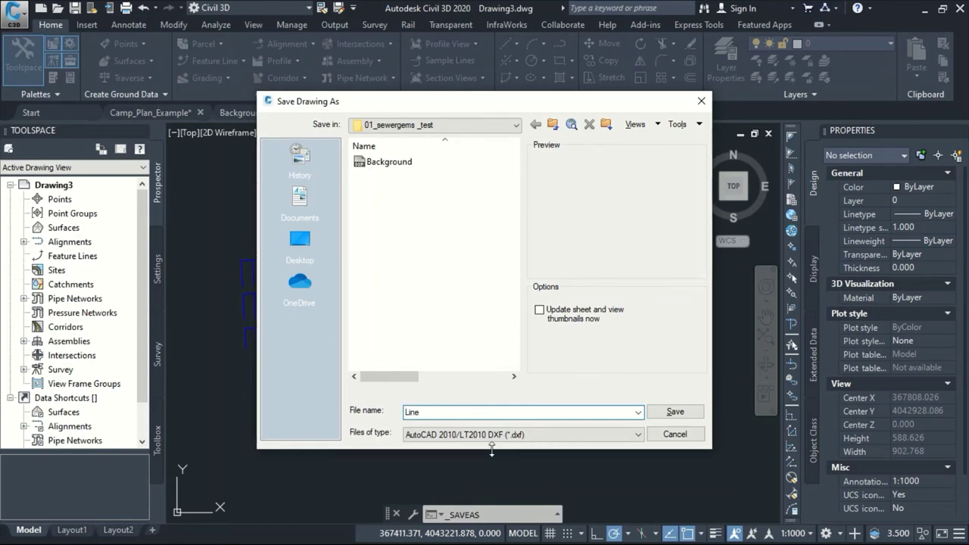
left_click(677, 412)
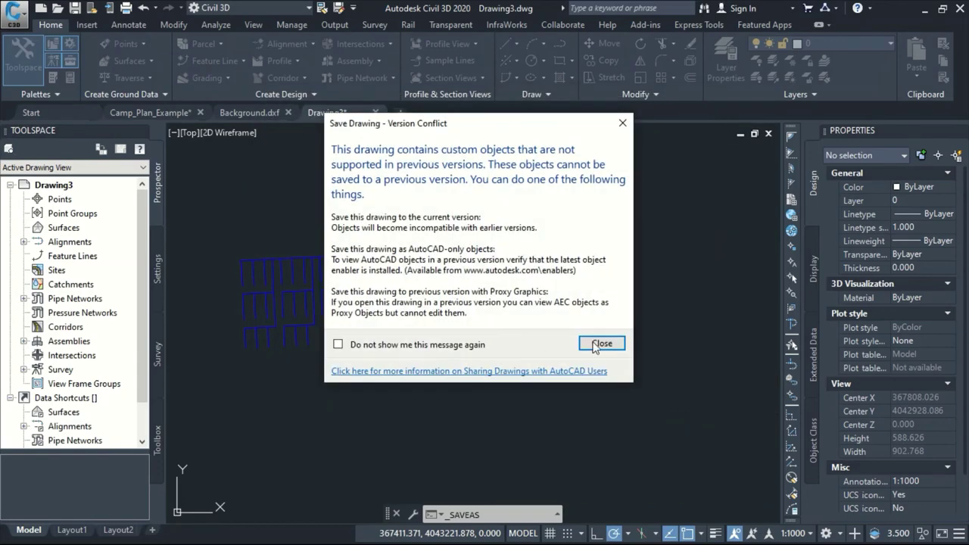
left_click(601, 344)
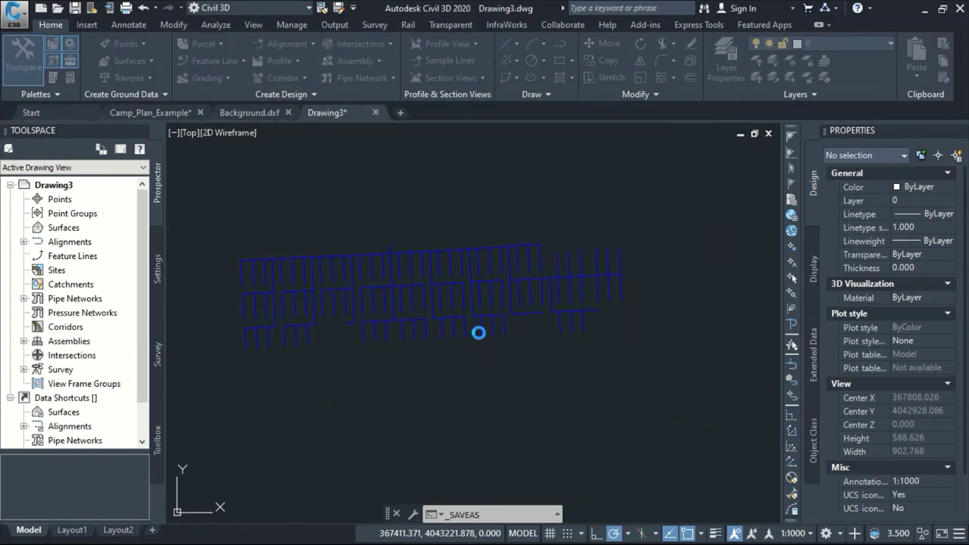